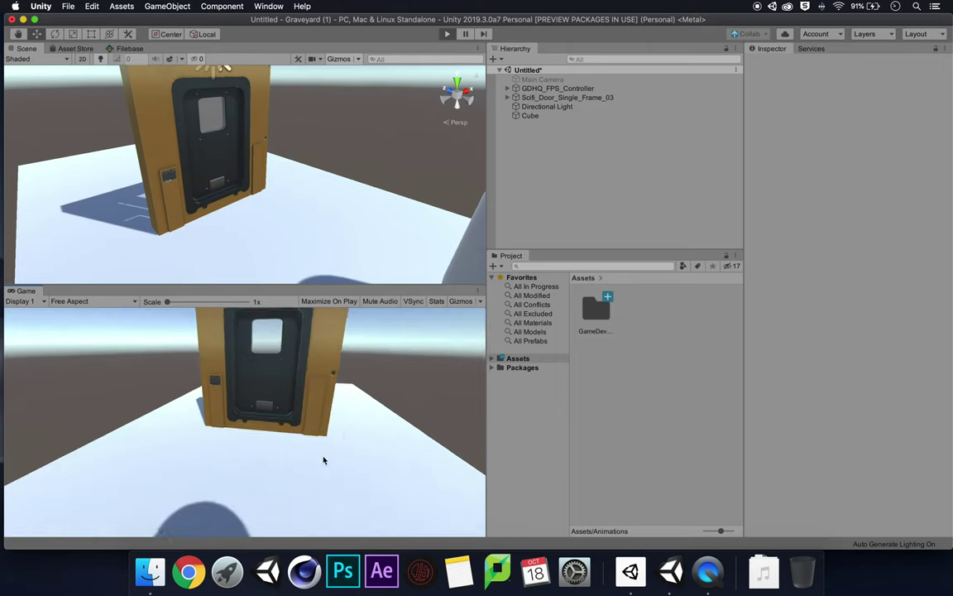
key("w")
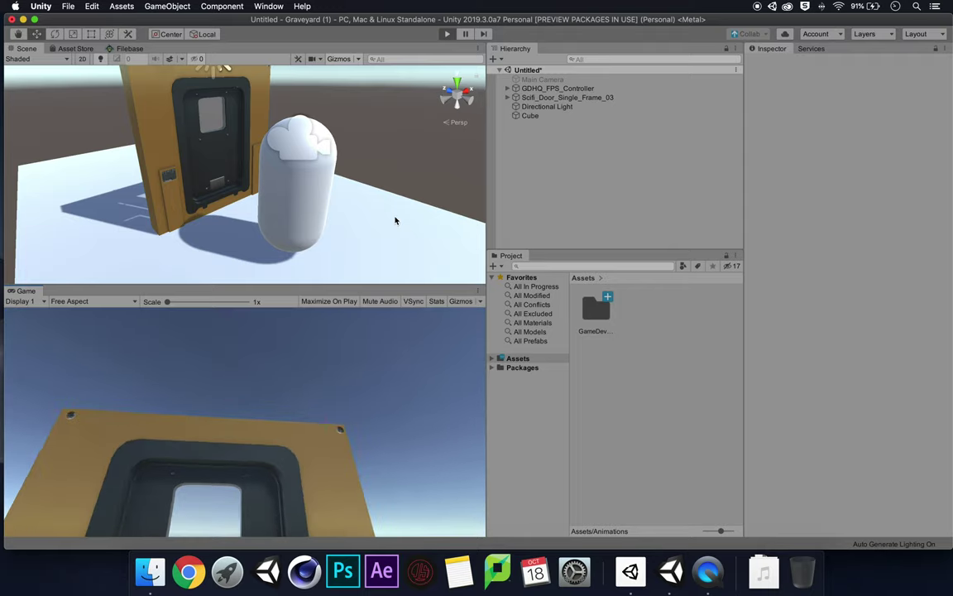
Walk the first-person player up to the sci-fi door in Play mode, then stop playing
left_click(445, 36)
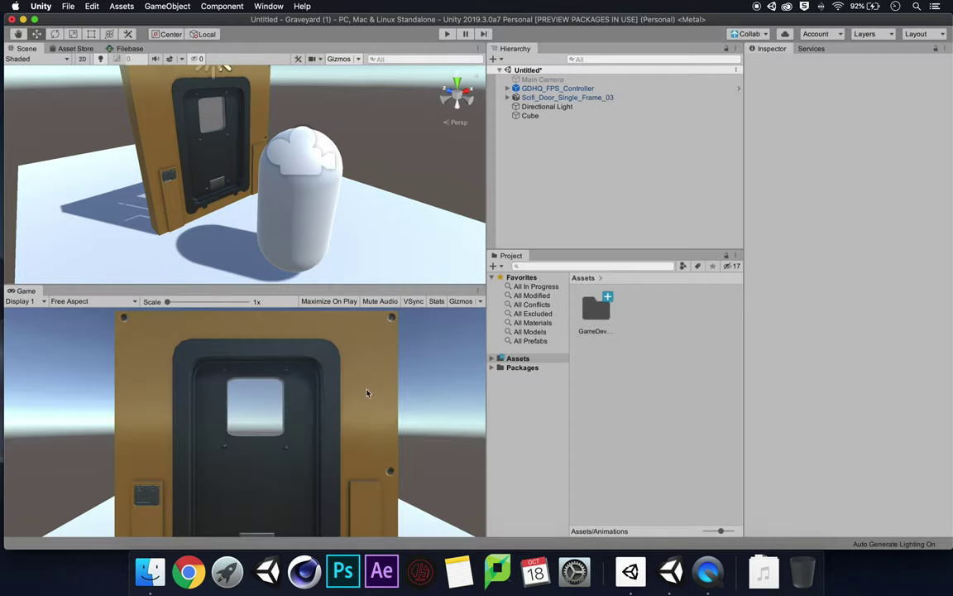
Create a folder named 'Animations' in the project's Assets, next to GameDev
right_click(663, 327)
mouse_move(695, 251)
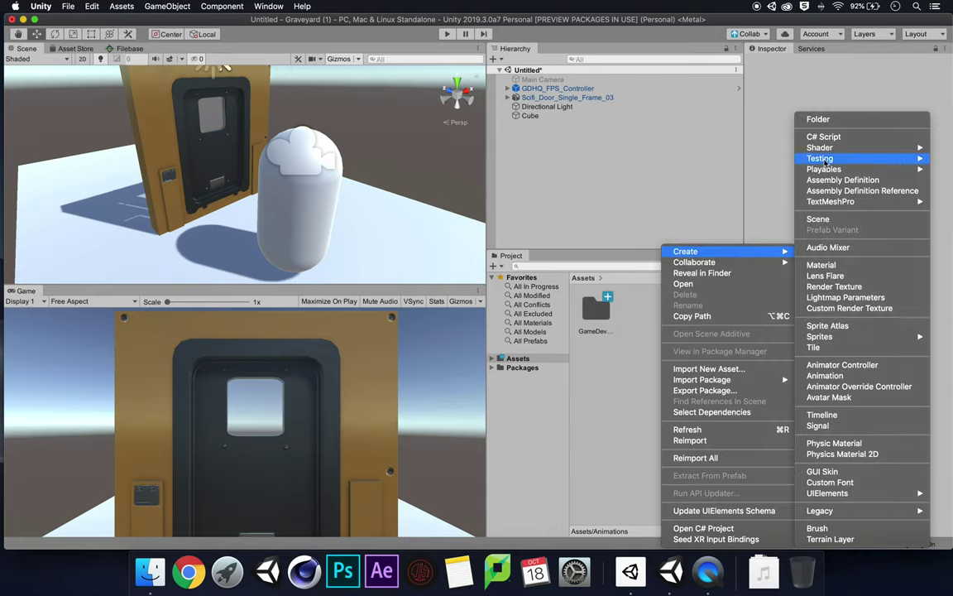
left_click(828, 119)
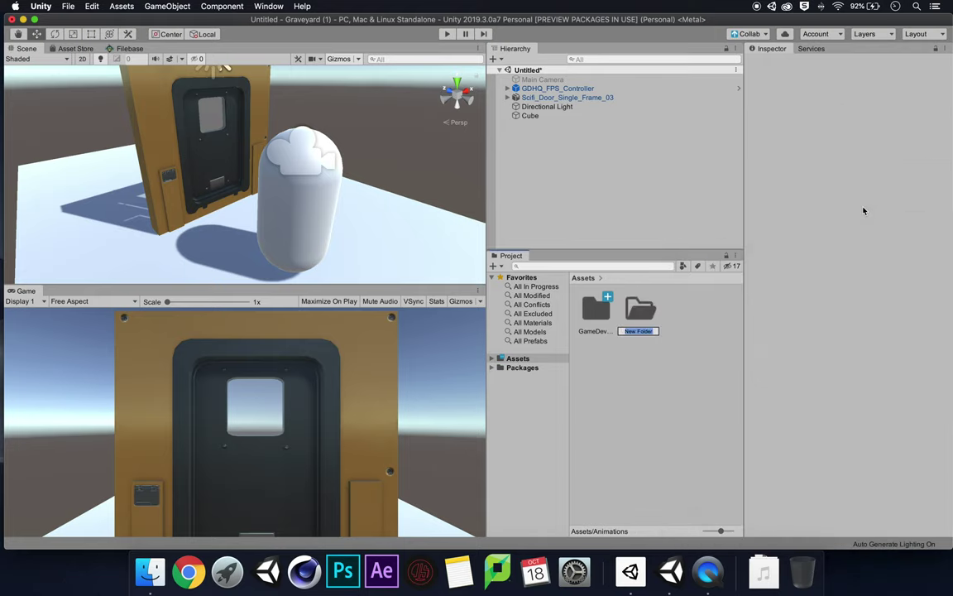
type("Animations")
key("Return")
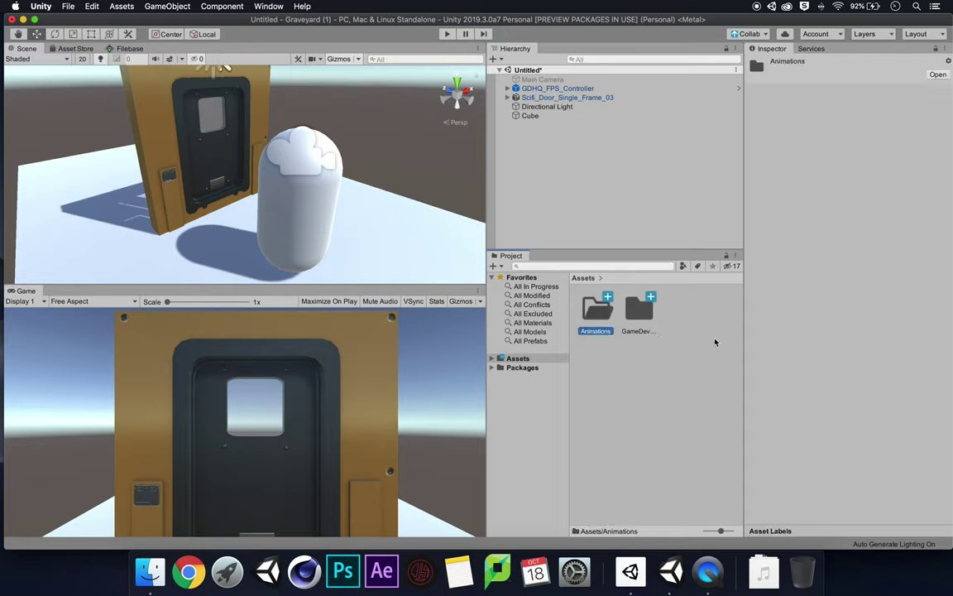
left_click(685, 400)
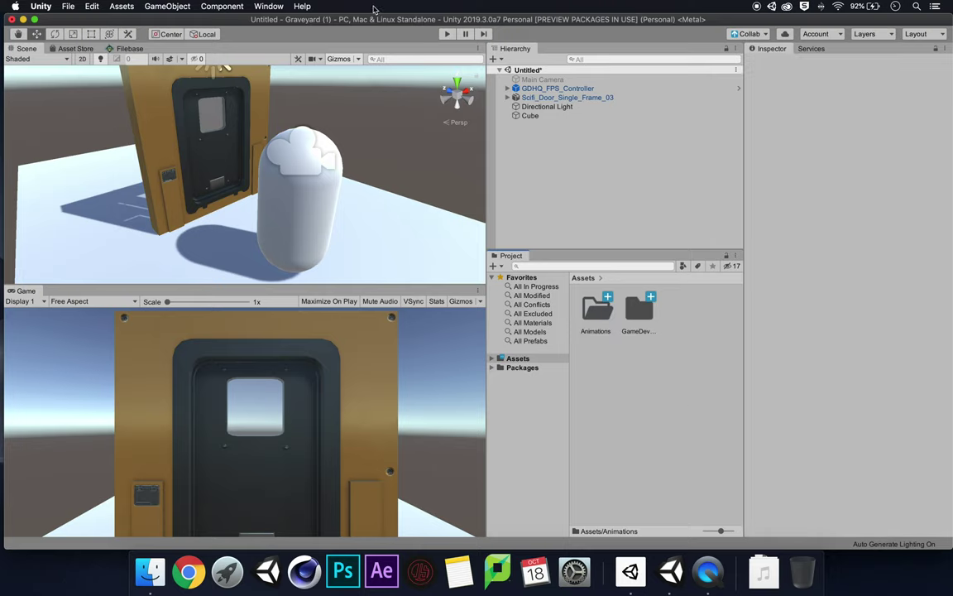
Open Window > Animation > Animation and dock its tab beside the Game tab
left_click(269, 5)
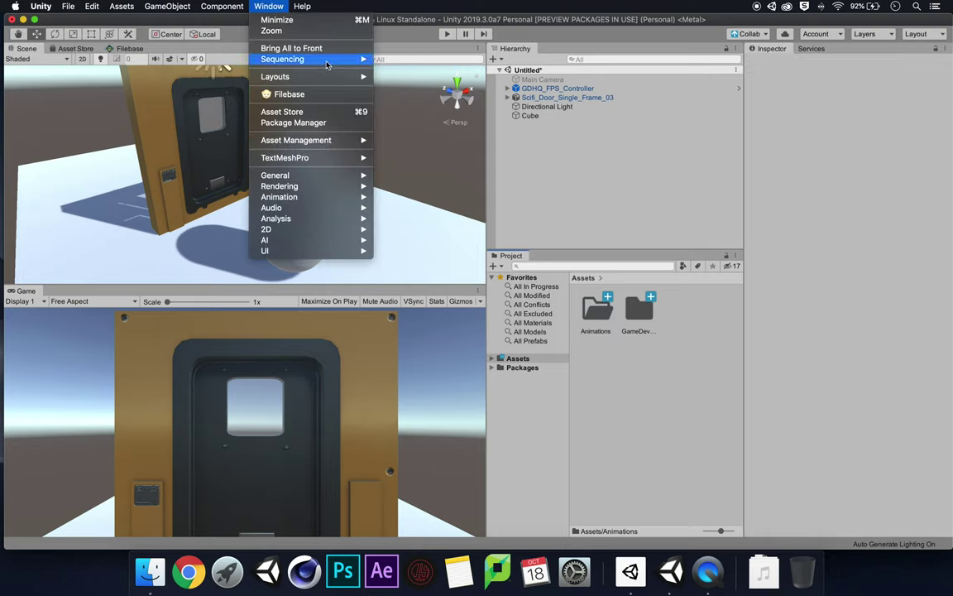
mouse_move(314, 197)
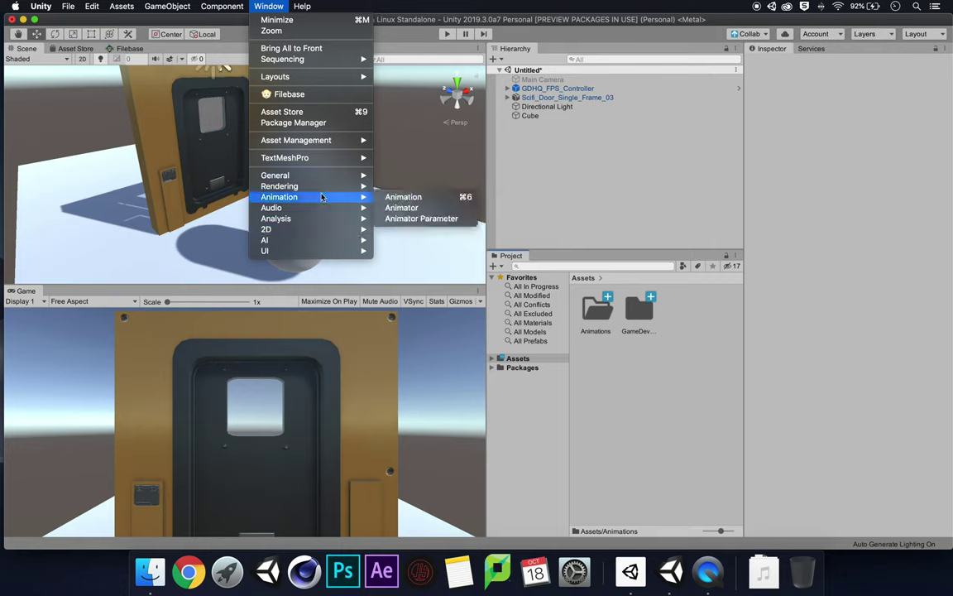
left_click(437, 199)
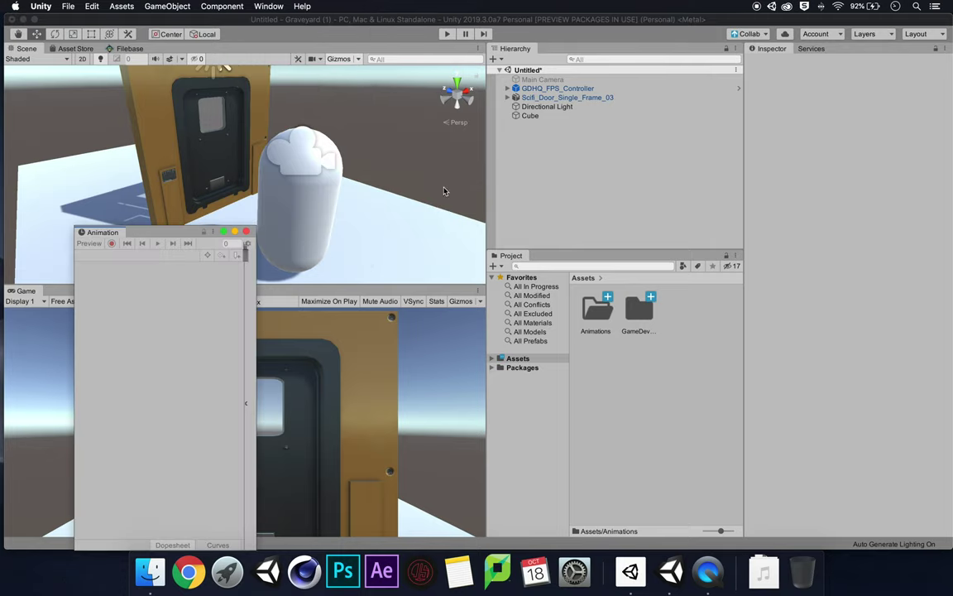
left_click_drag(99, 233, 60, 295)
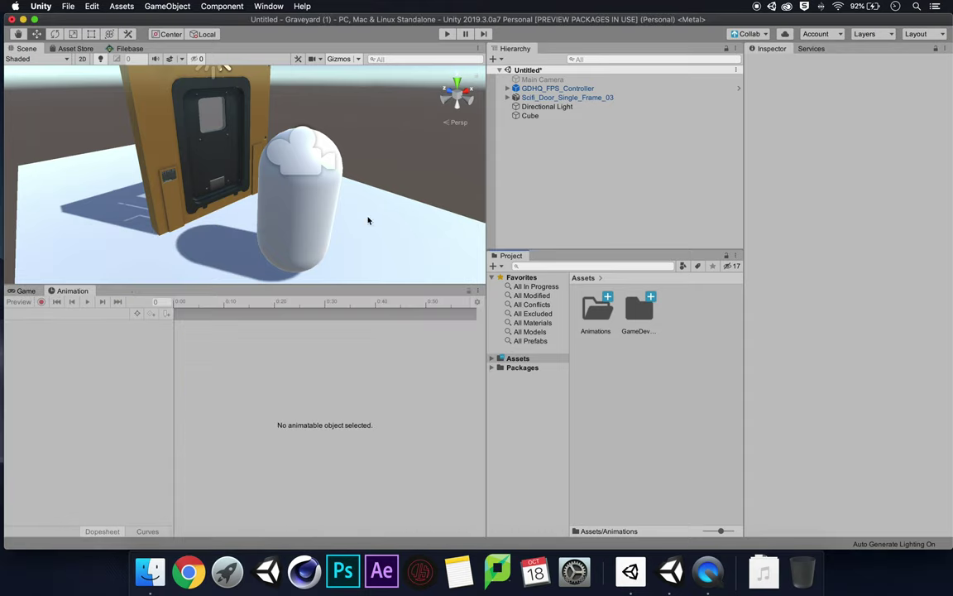
Expand Scifi_Door_Single_Frame_03 in the Hierarchy and select its child Scifi_Door_Single_03
left_click(600, 102)
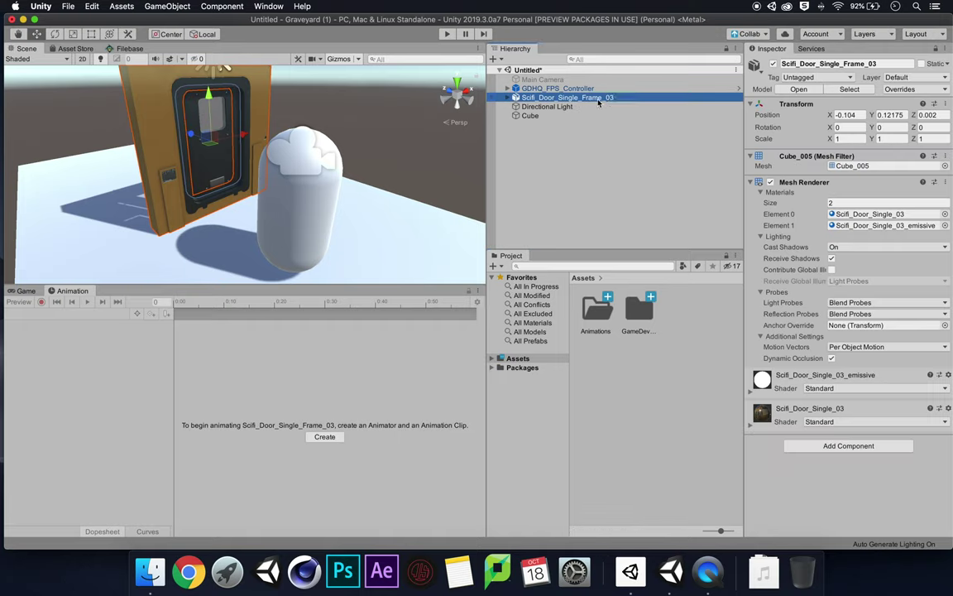
left_click(509, 98)
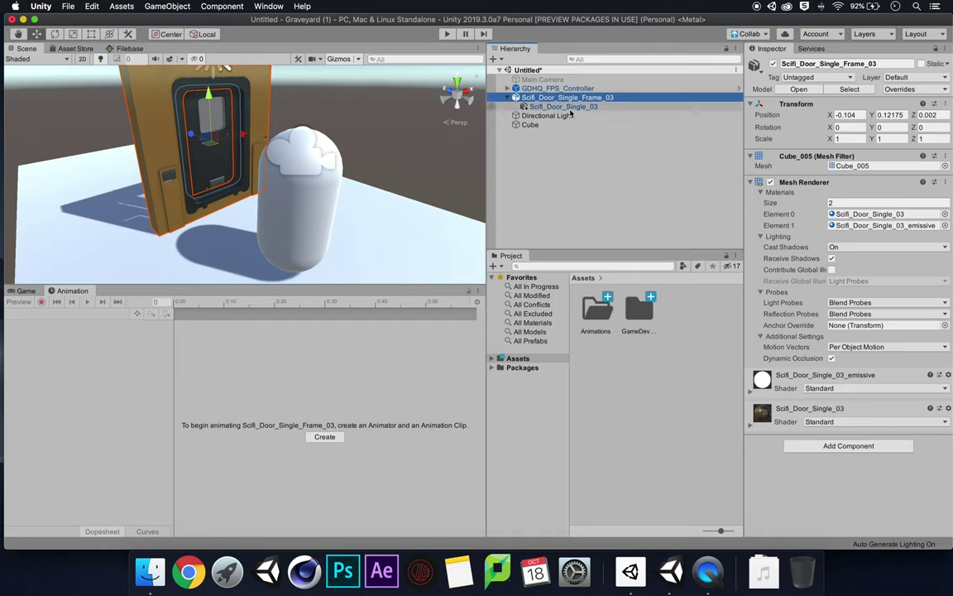
left_click(569, 106)
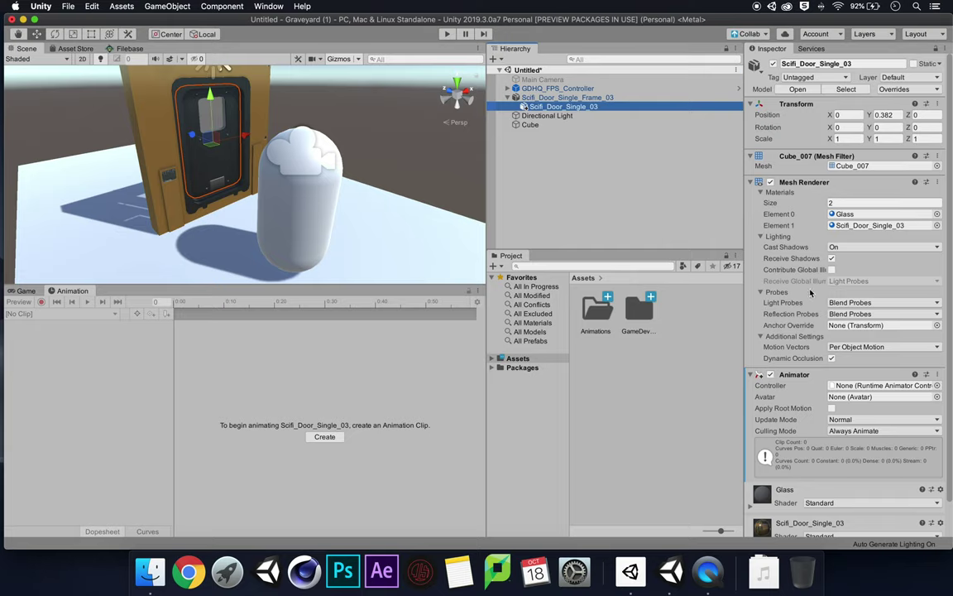
scroll(811, 292, "down", 3)
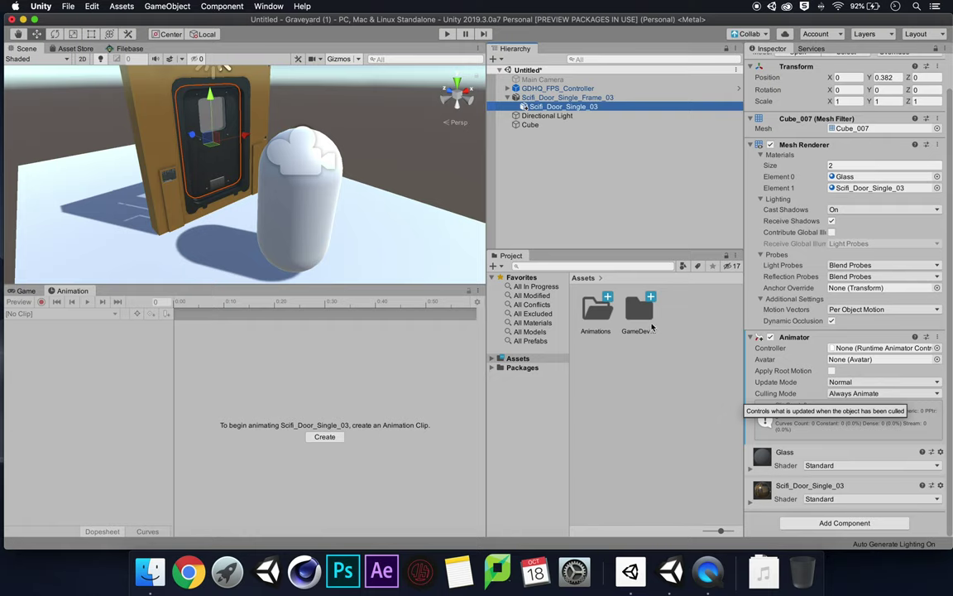
Create an animation clip named 'Close' for the door, saved in Assets/Animations
left_click(324, 437)
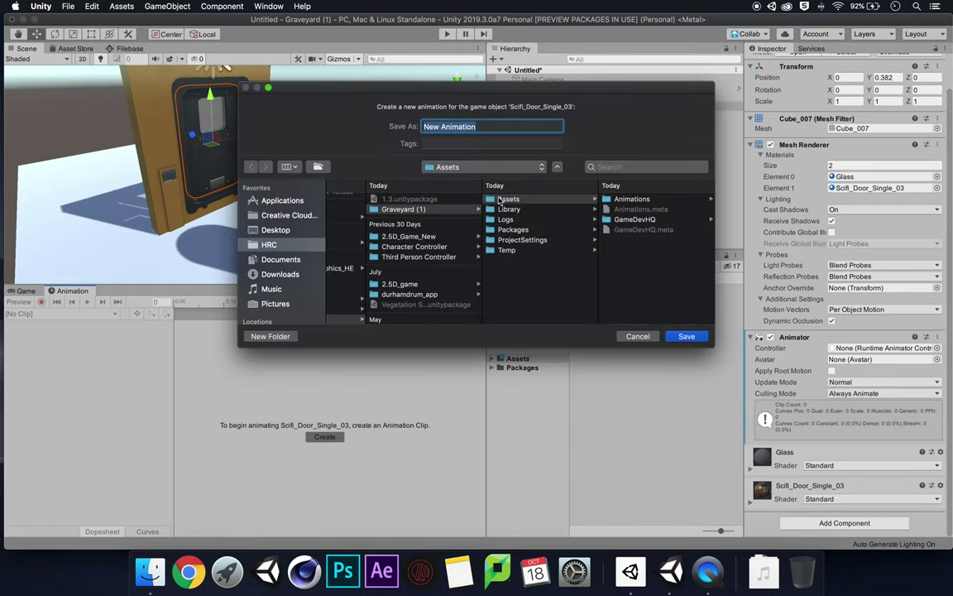
left_click(654, 198)
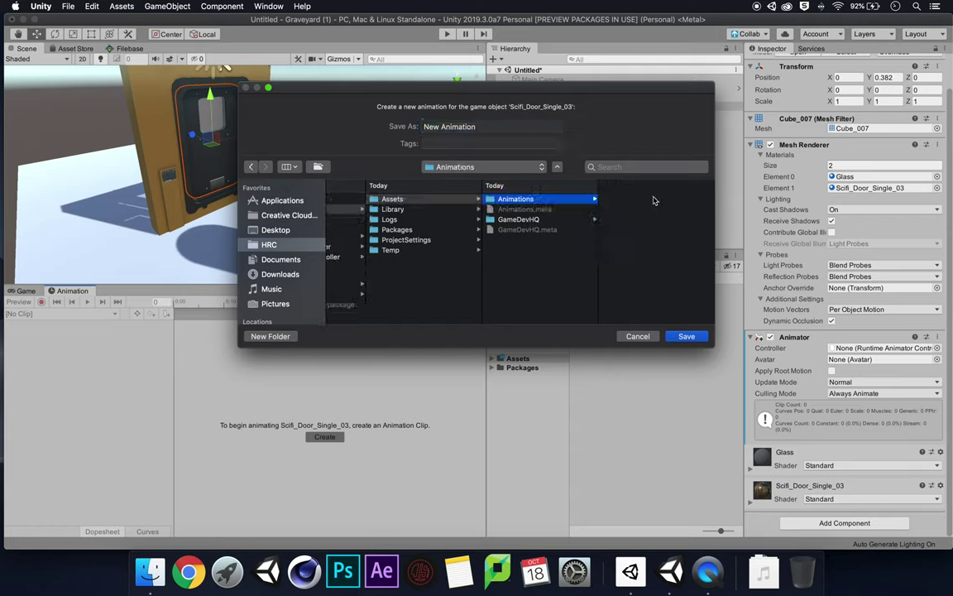
left_click(490, 125)
key("super+a")
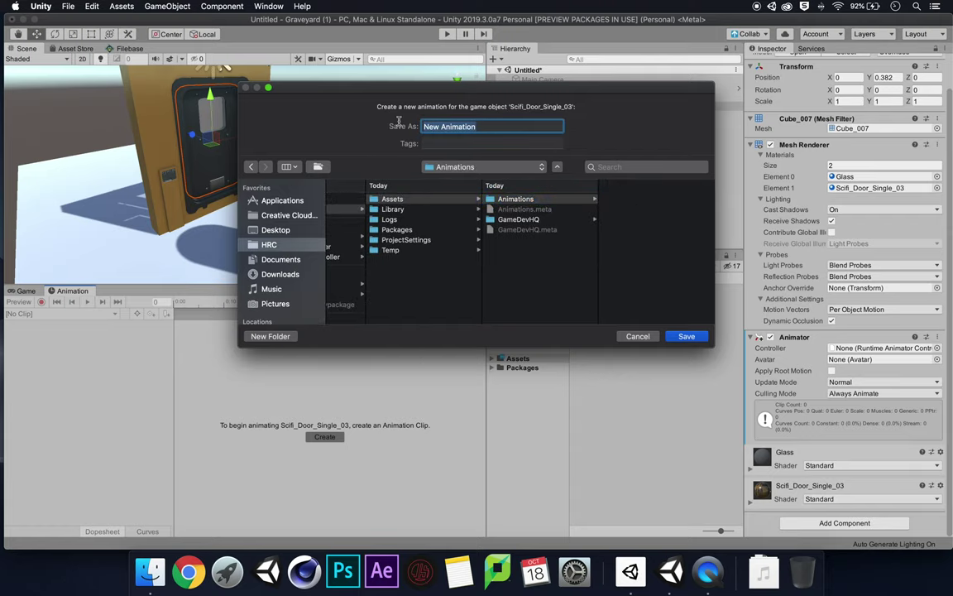
key("BackSpace")
type("Close")
key("Return")
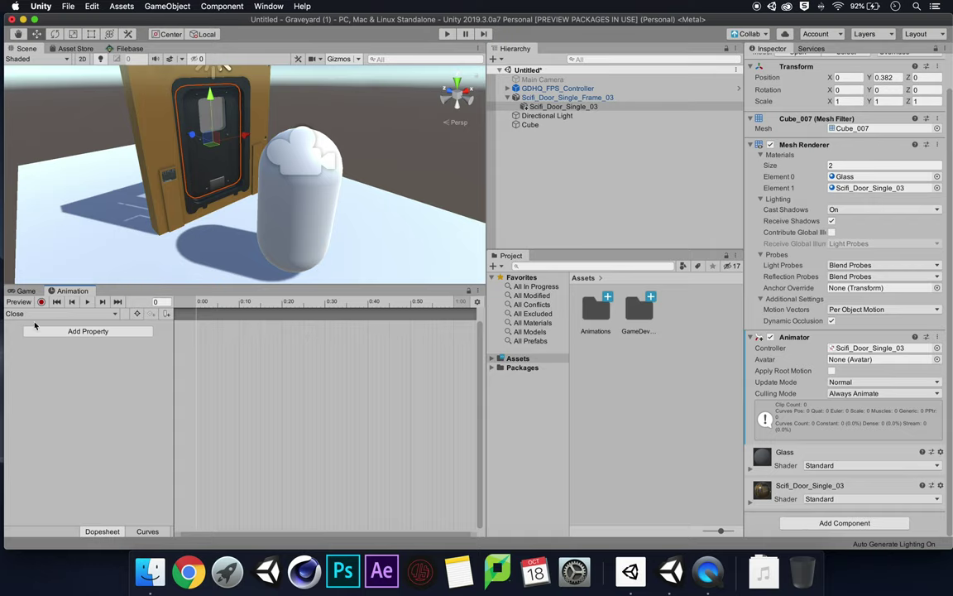
Add a Transform Position track to the Close clip
left_click(90, 331)
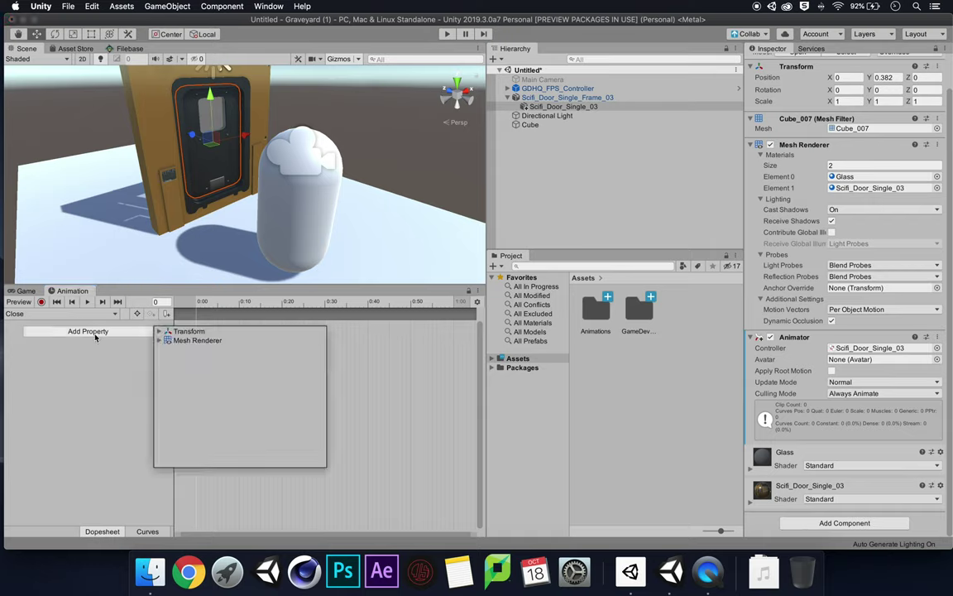
left_click(160, 331)
left_click(318, 339)
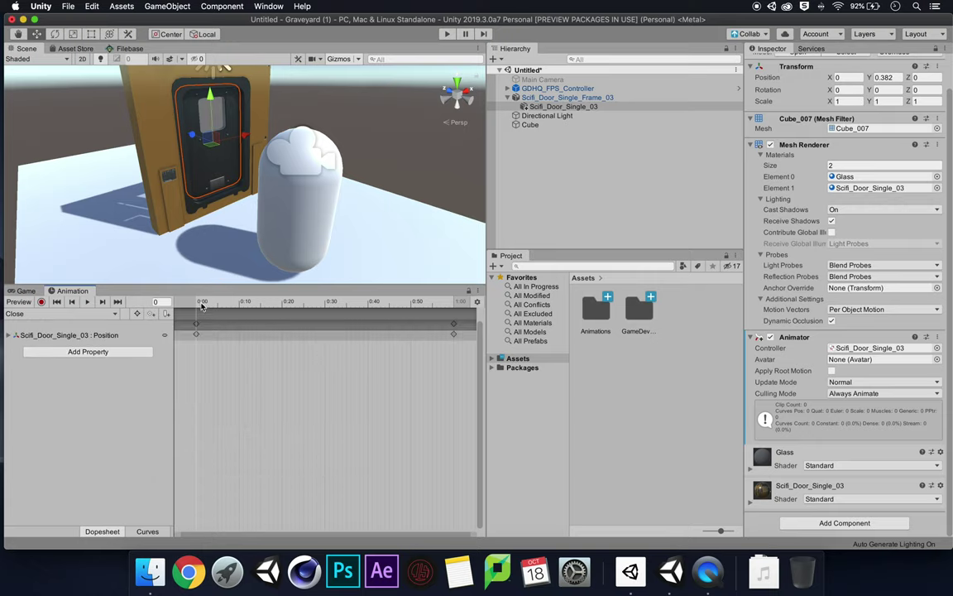
Inspect the 0:00 and 1:00 Position keyframes and preview the Close animation
left_click(197, 334)
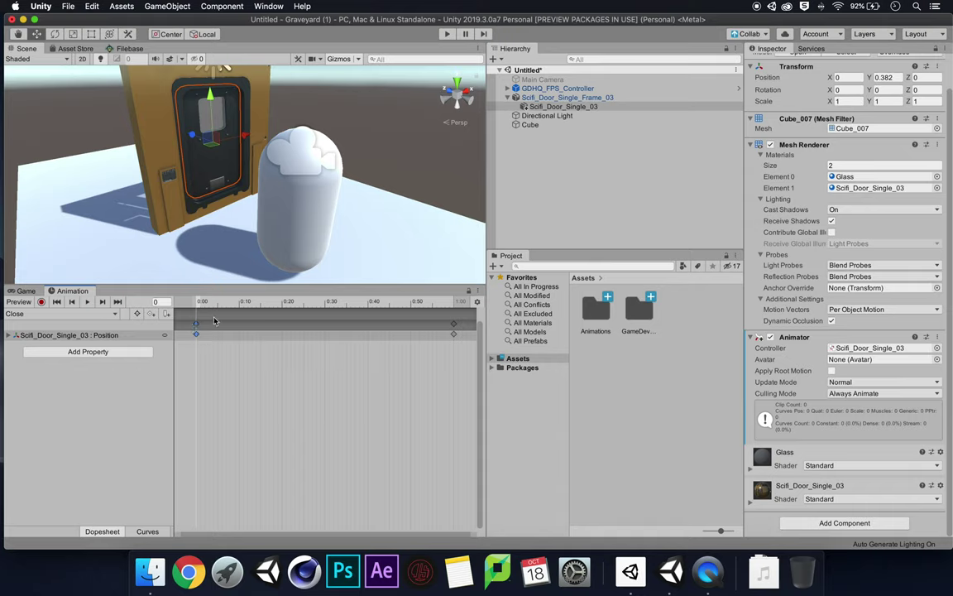
left_click(453, 324)
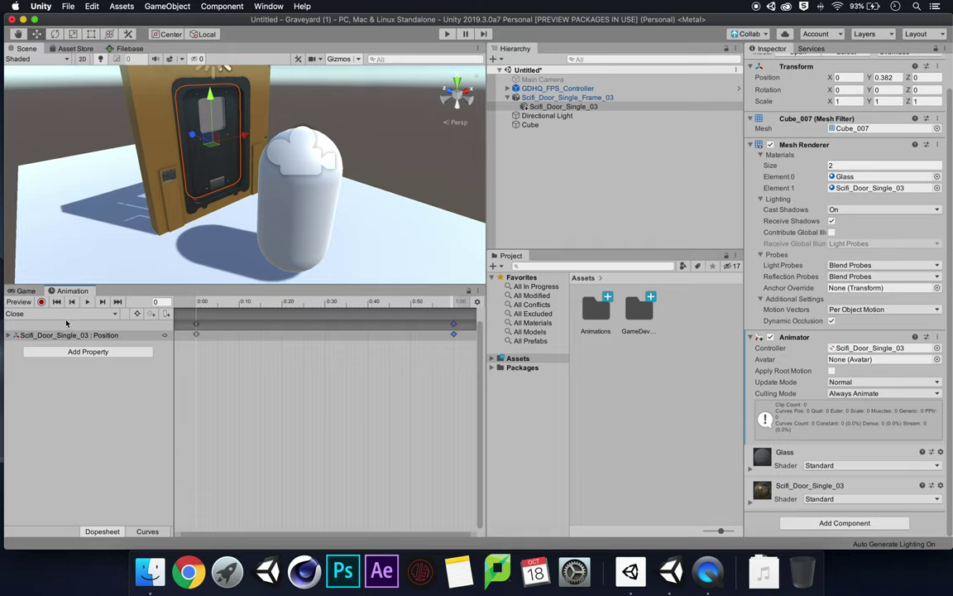
left_click(238, 302)
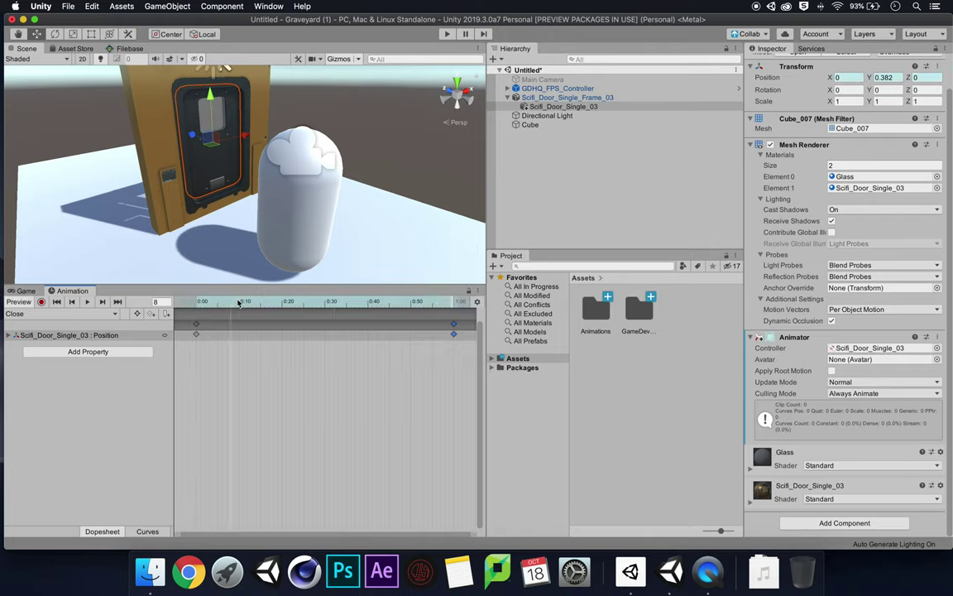
key("space")
left_click(179, 303)
left_click(51, 315)
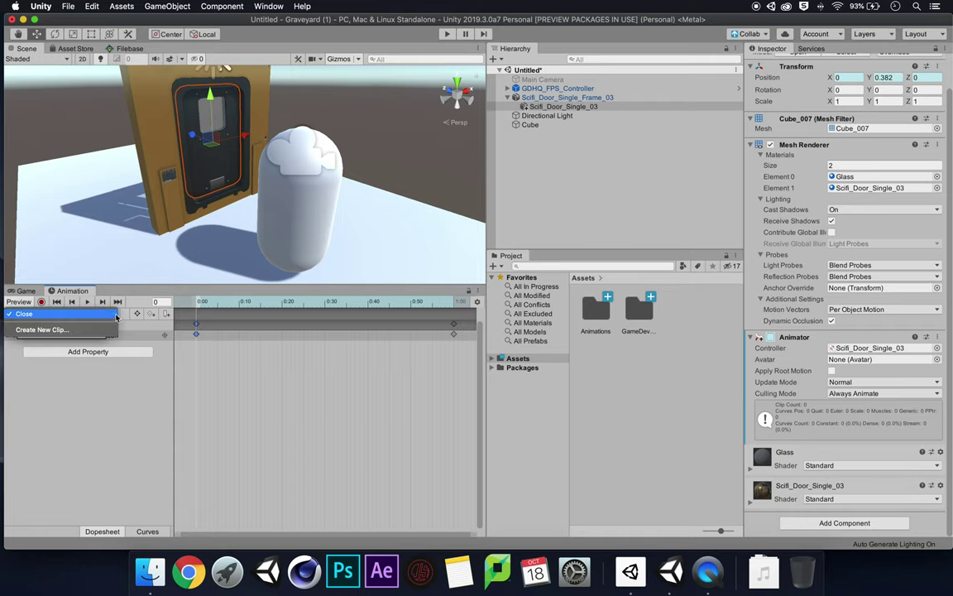
Create a second door clip named 'Opening' from the clip dropdown
left_click(41, 330)
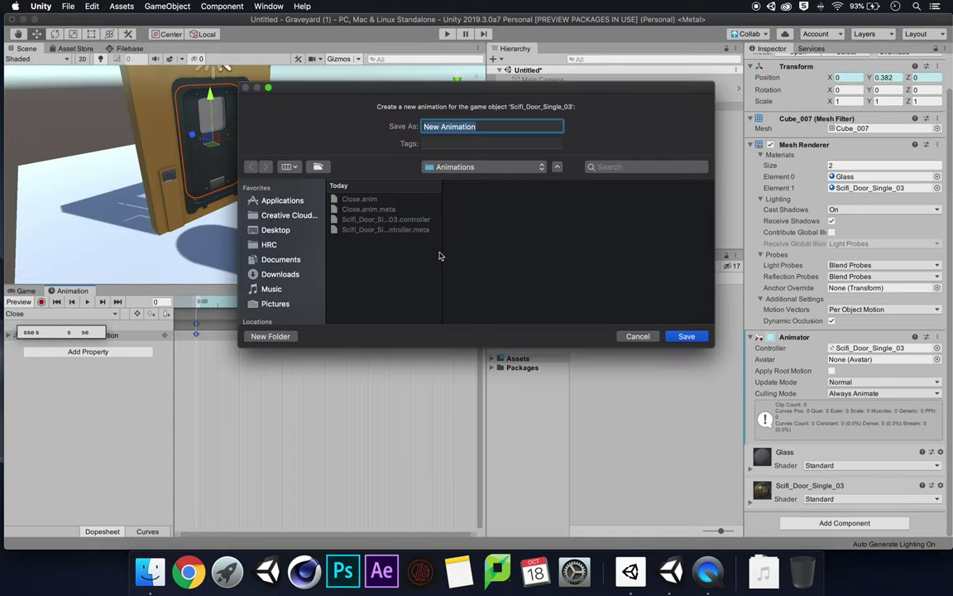
type("Op")
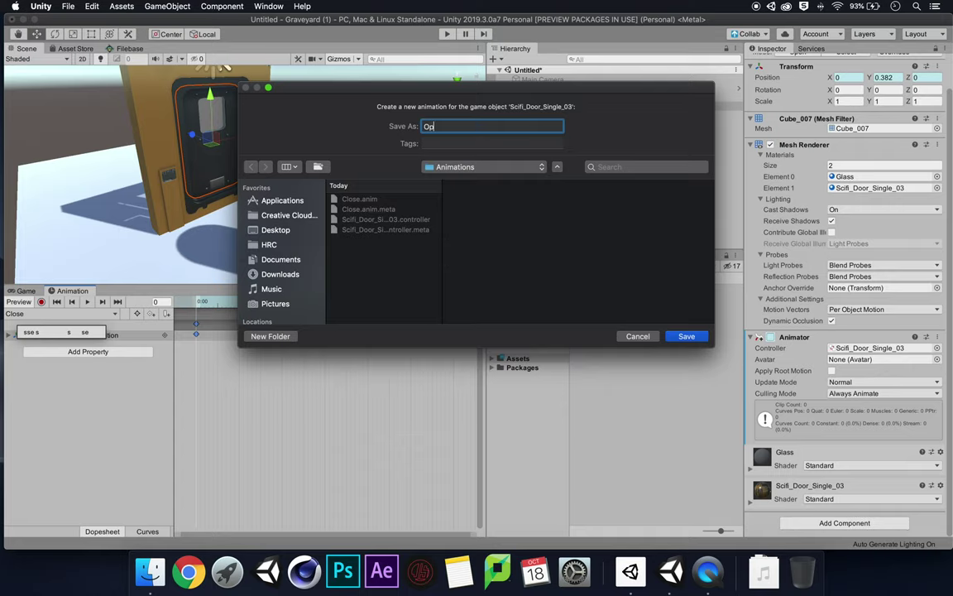
type("ening")
left_click(687, 337)
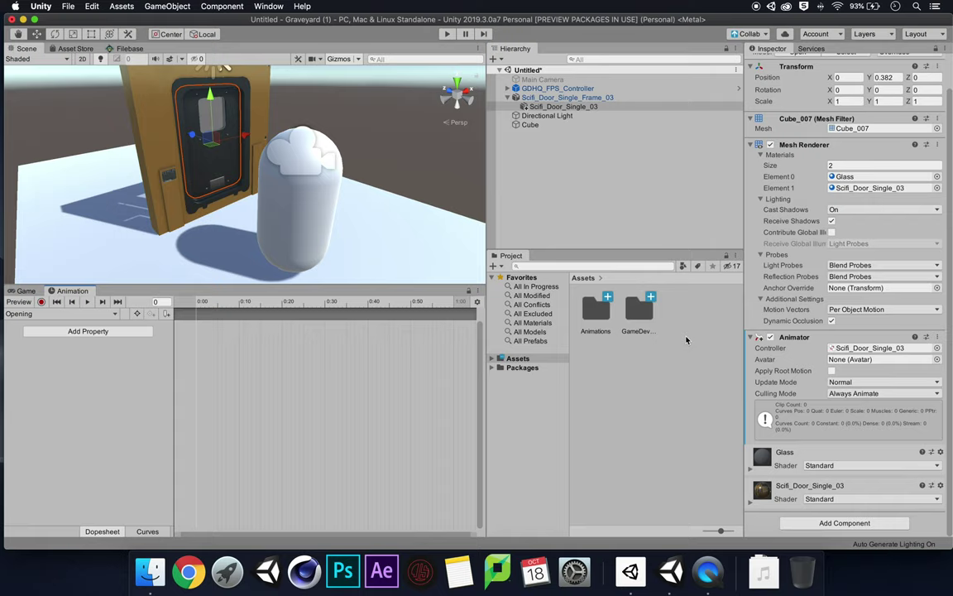
Add a Transform Position track to the Opening clip
left_click(96, 333)
left_click(161, 331)
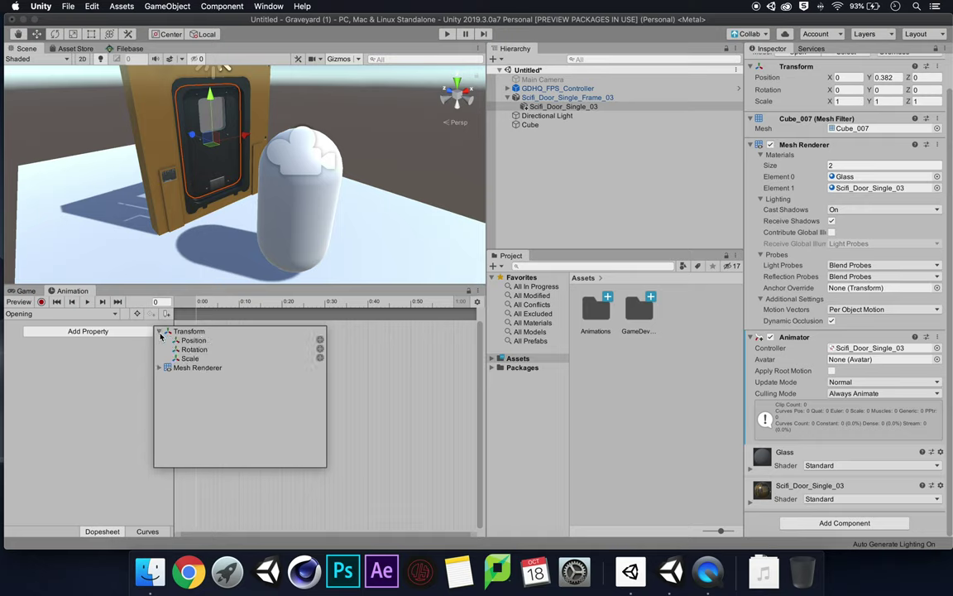
left_click(320, 341)
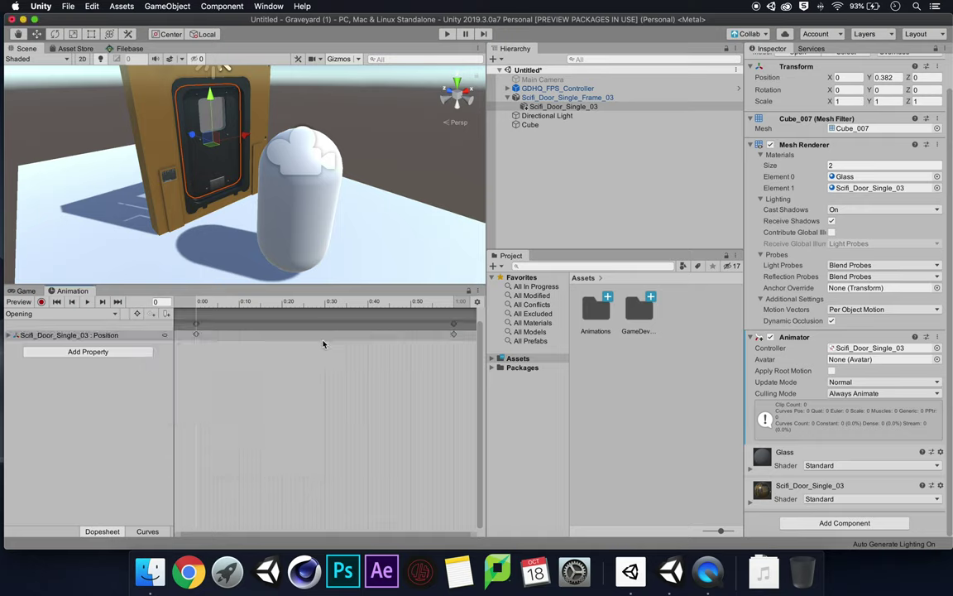
Move the playhead to the 1:00 keyframe and turn on Record mode
left_click(197, 335)
left_click(455, 335)
left_click_drag(420, 306, 455, 307)
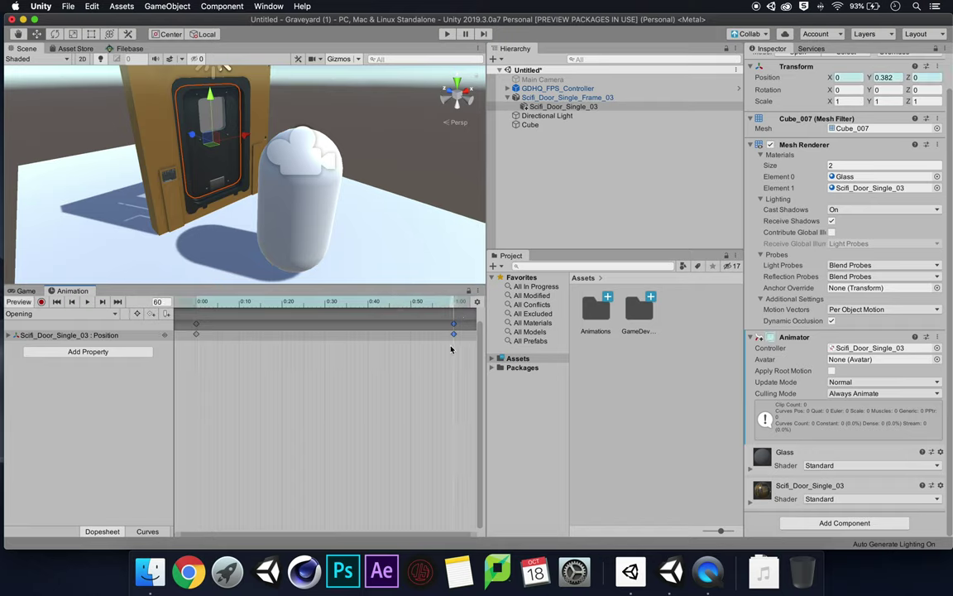
left_click(42, 302)
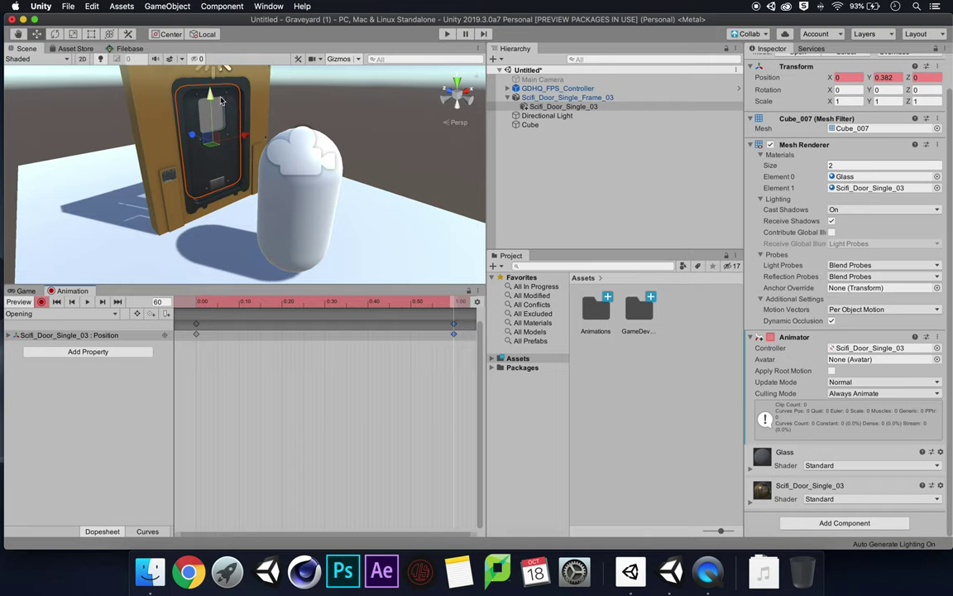
Raise the door panel to Position Y 2.346 at 1:00, then turn off Record
left_click_drag(207, 93, 190, 7)
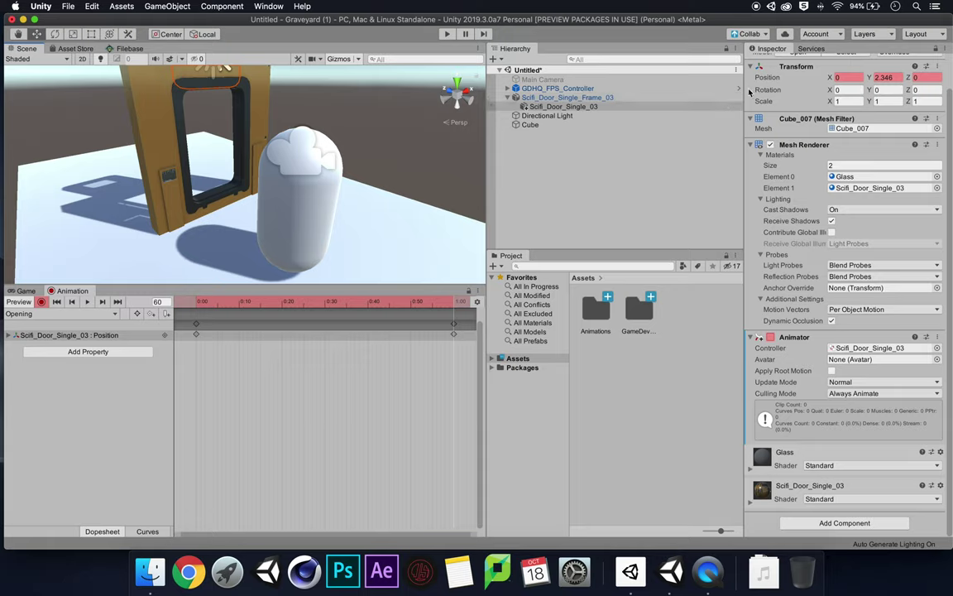
left_click(884, 77)
key("Return")
left_click(453, 334)
left_click(41, 301)
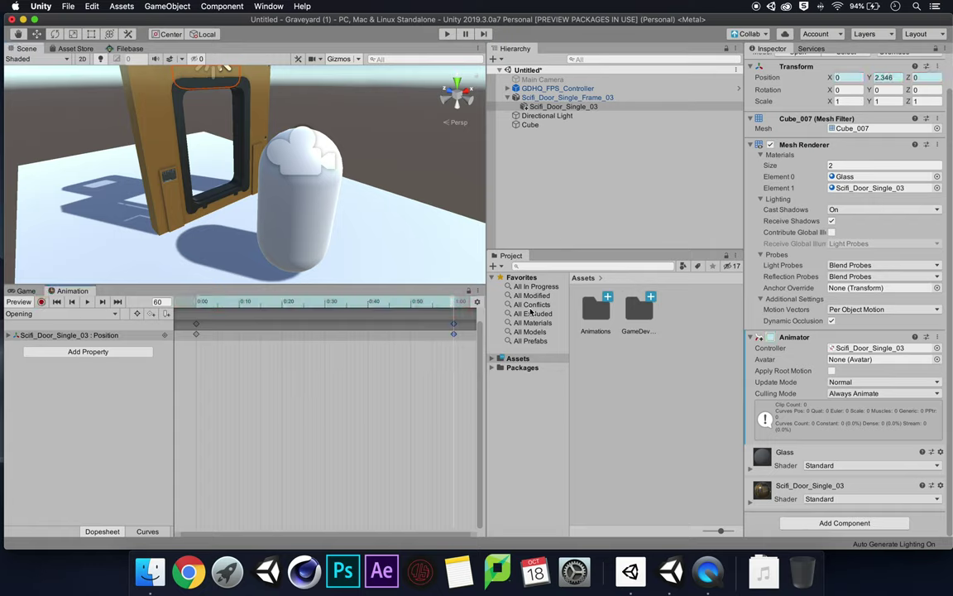
Scrub and play the Opening clip to preview the door sliding up and back
left_click_drag(454, 306, 153, 324)
mouse_move(203, 303)
left_mouse_down()
mouse_move(248, 303)
mouse_move(216, 303)
left_mouse_up()
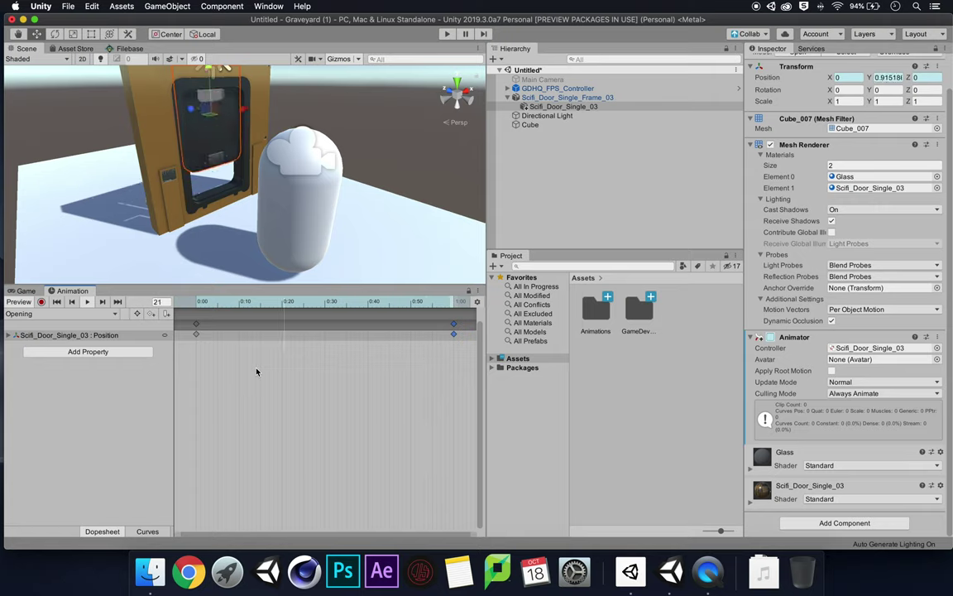
left_click(89, 302)
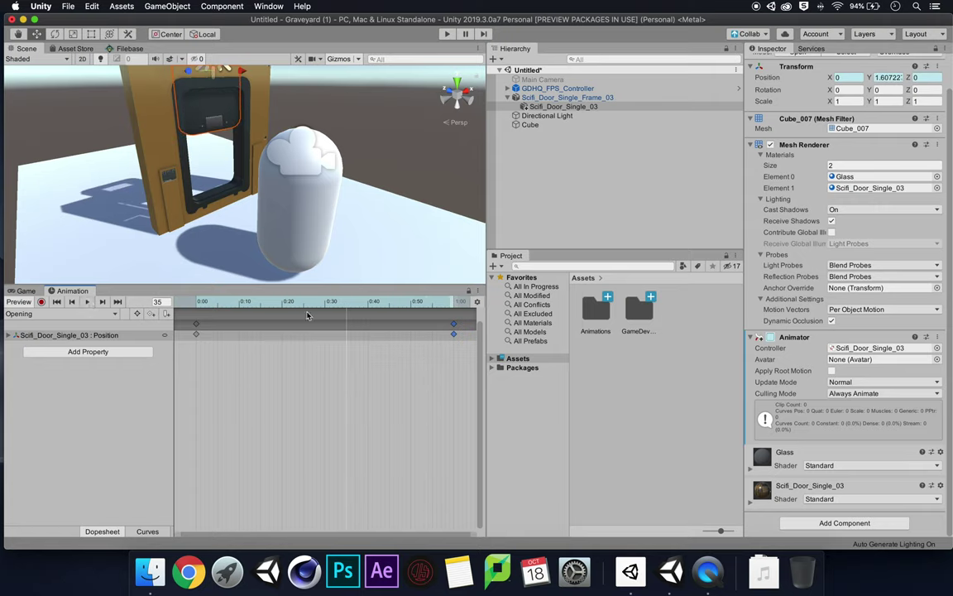
left_click_drag(357, 309, 454, 308)
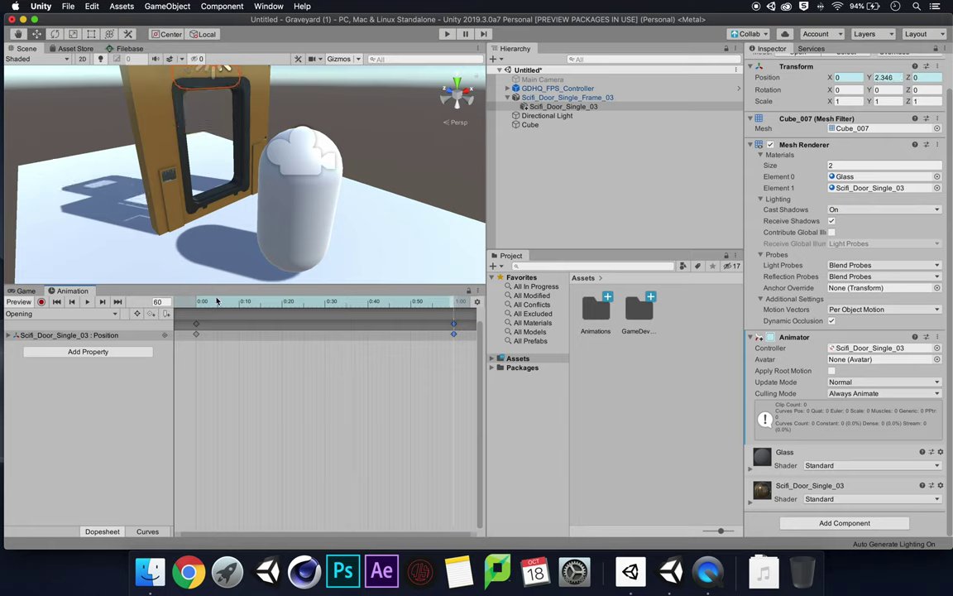
left_click_drag(217, 301, 196, 301)
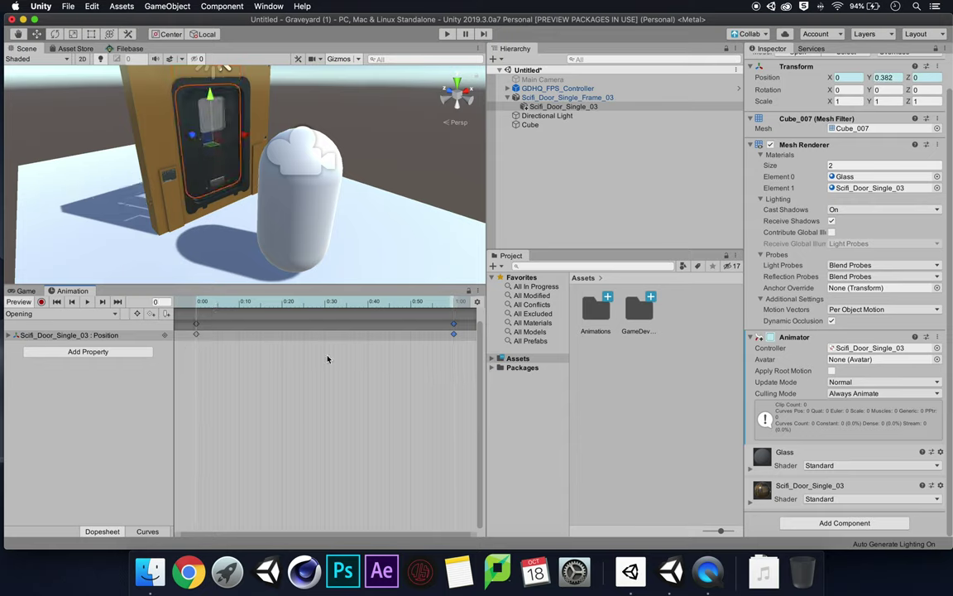
Create a third door clip named 'Open' from the clip dropdown
left_click(62, 314)
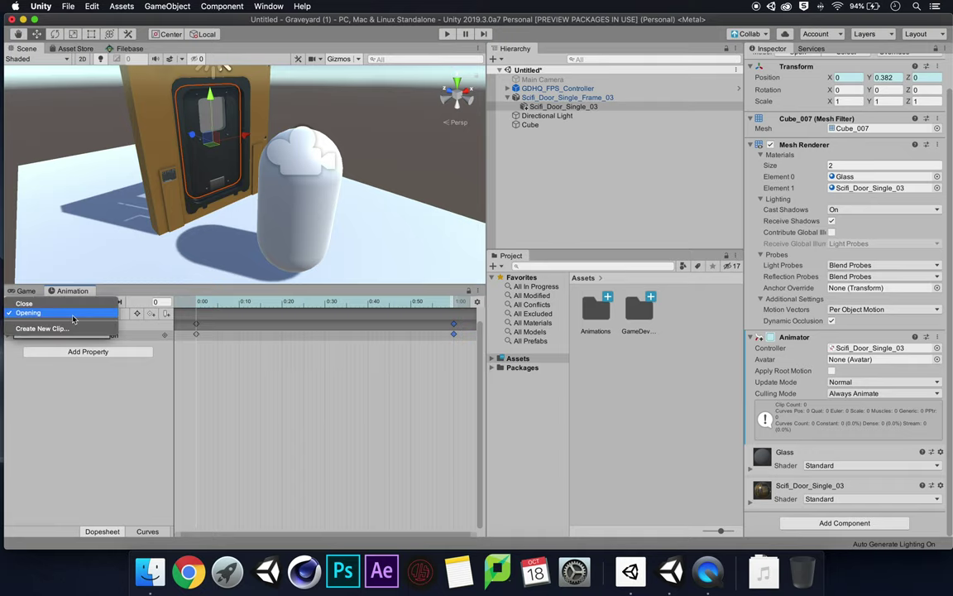
left_click(50, 327)
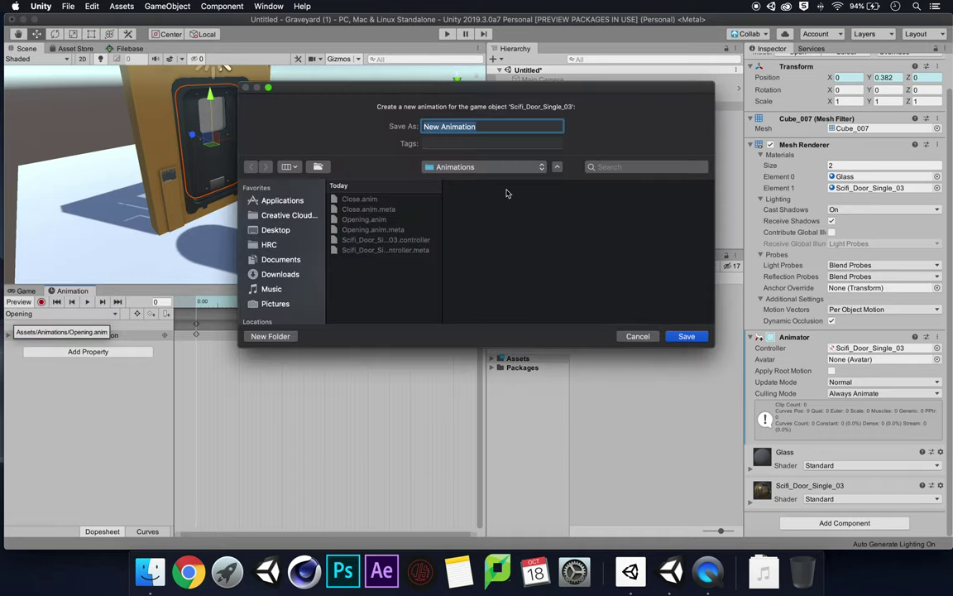
type("Open")
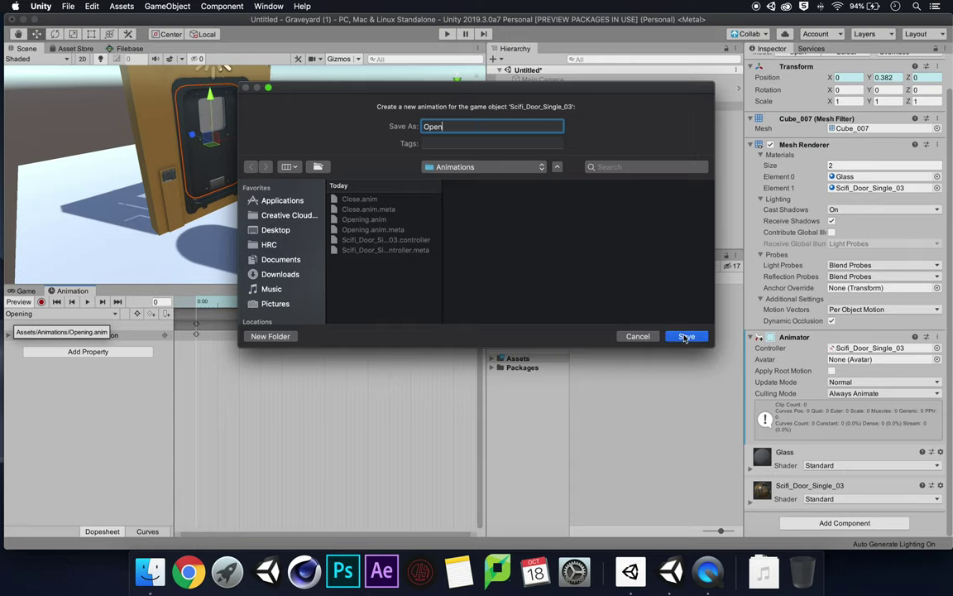
left_click(683, 336)
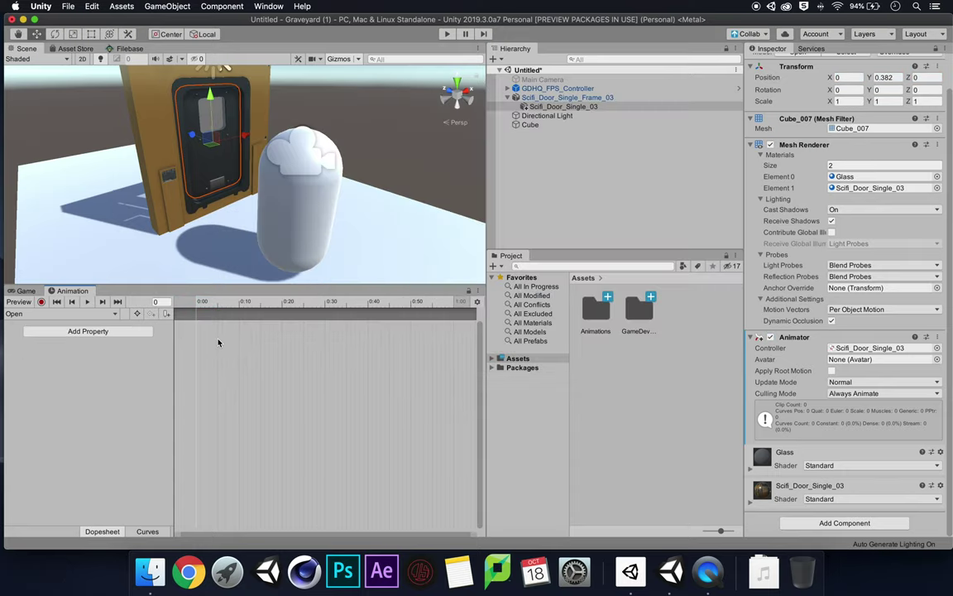
left_click(88, 331)
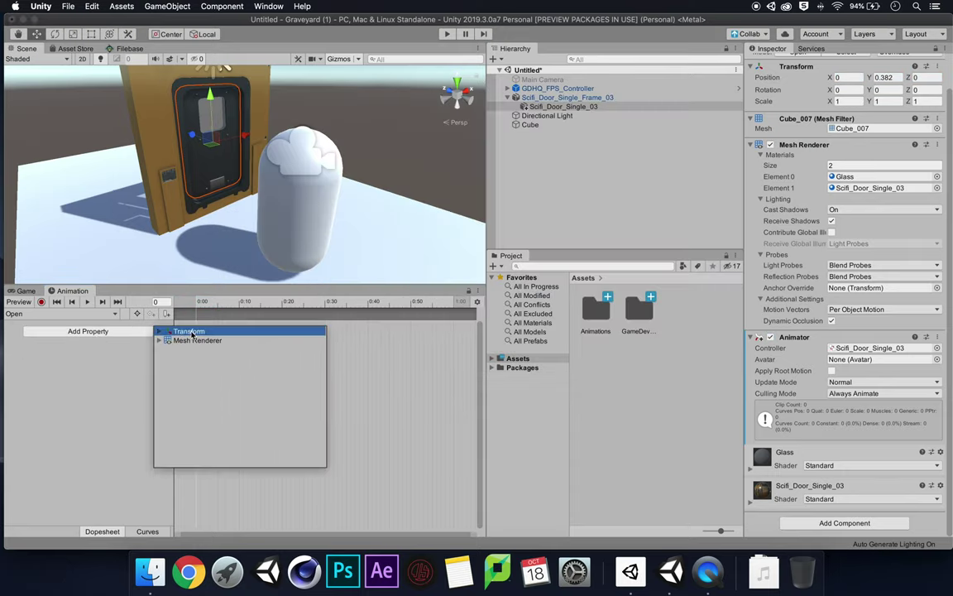
Add a Position track to the Open clip and record Y 2.346 at its first frame
left_click(161, 332)
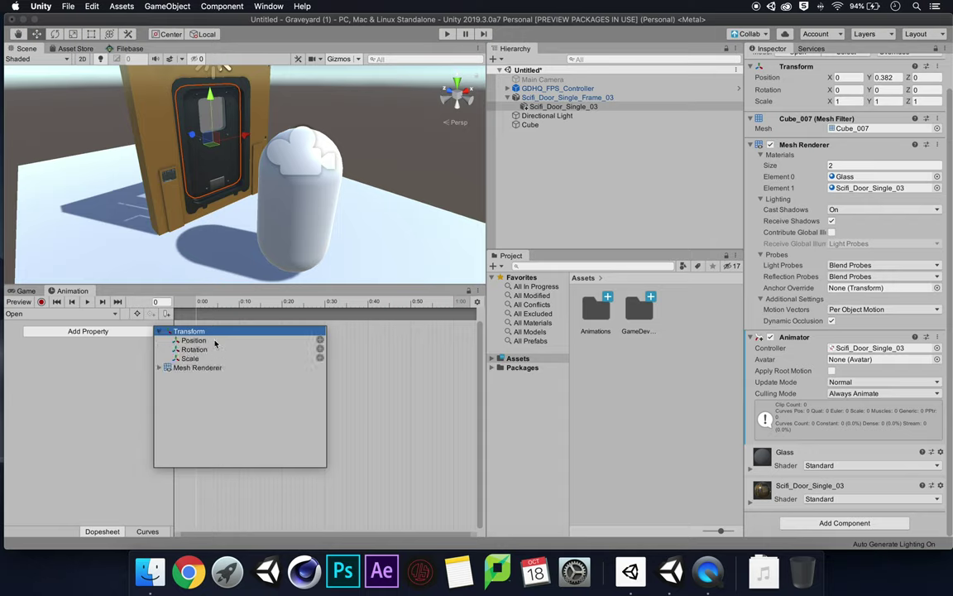
left_click(319, 340)
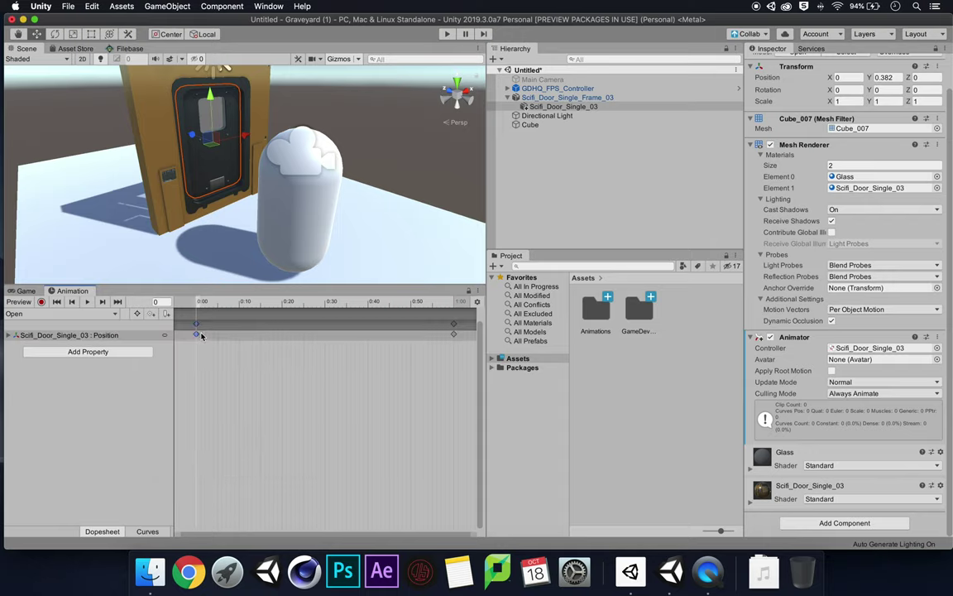
left_click(41, 301)
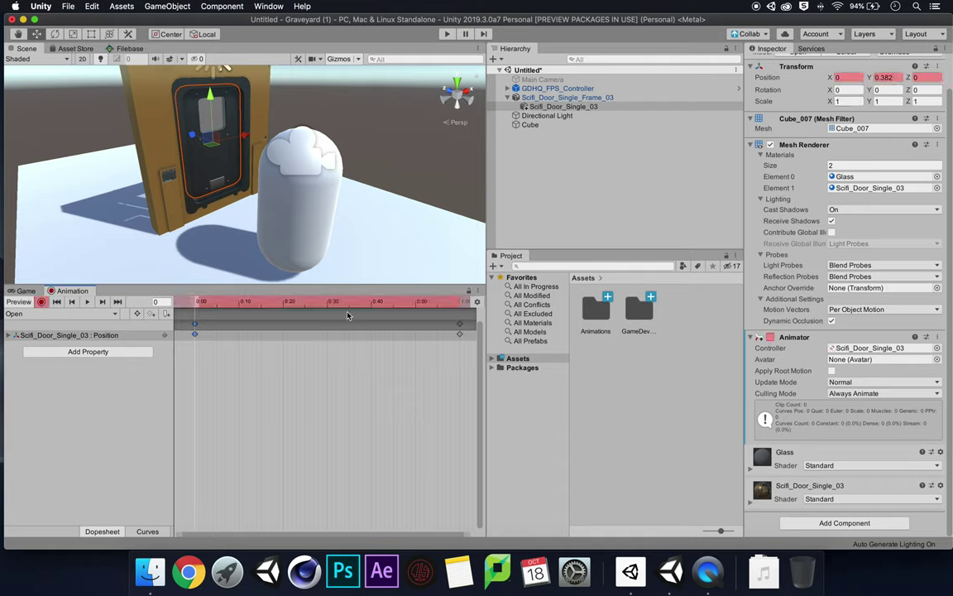
left_click(875, 77)
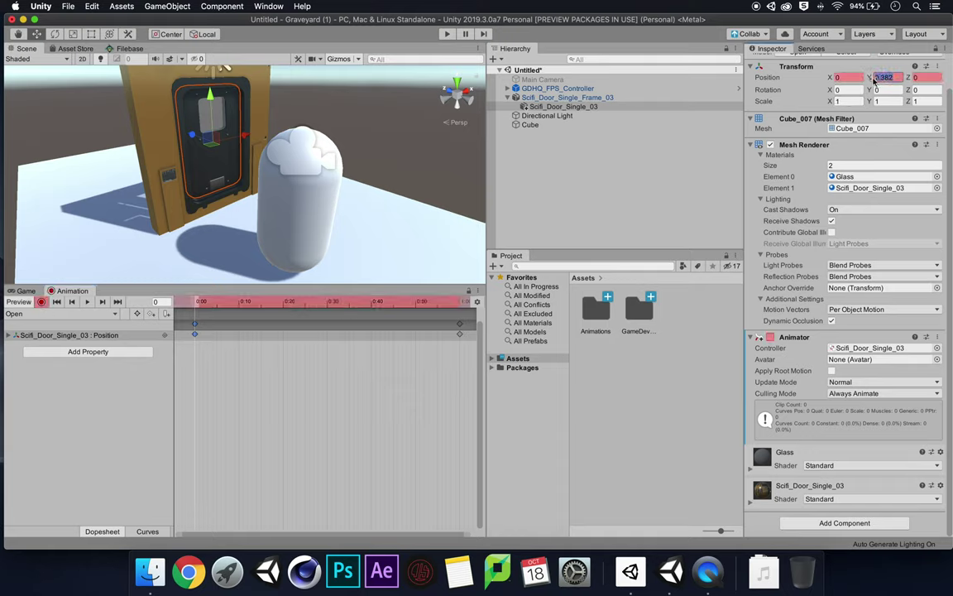
type("2")
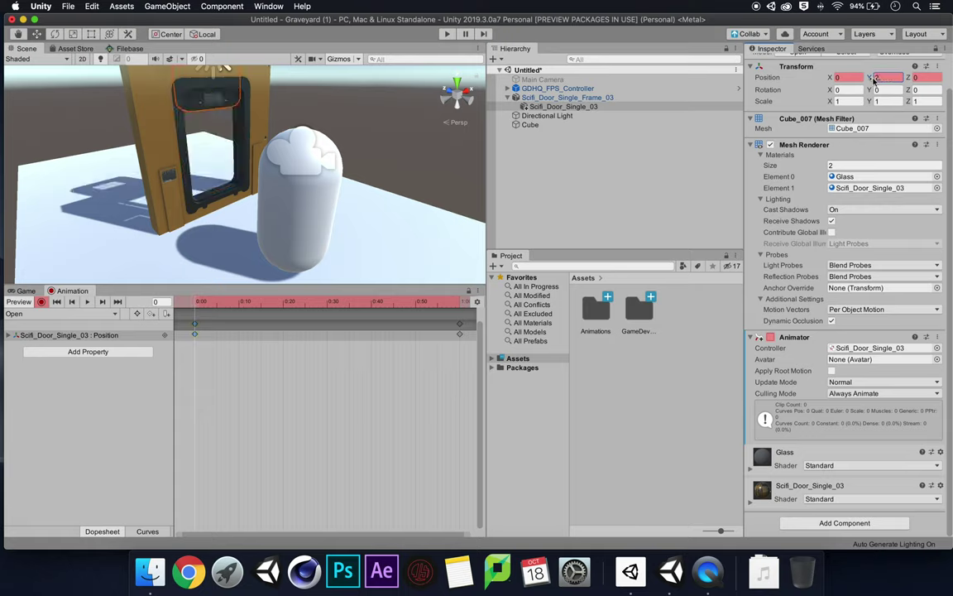
type(".346")
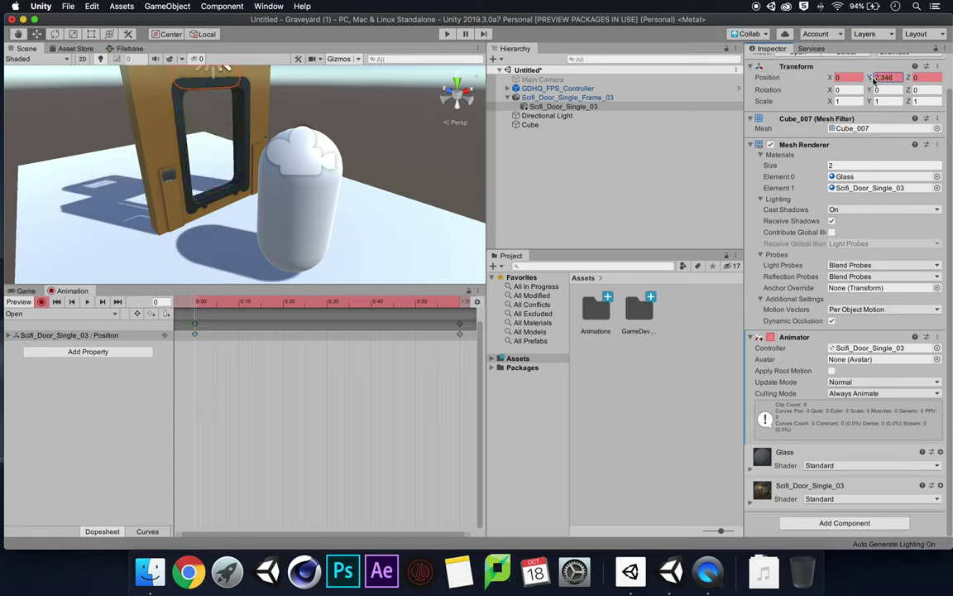
key("Return")
Key the Open clip's last frame at Y 2.346, stop recording, and return to the start
left_click_drag(197, 309, 464, 308)
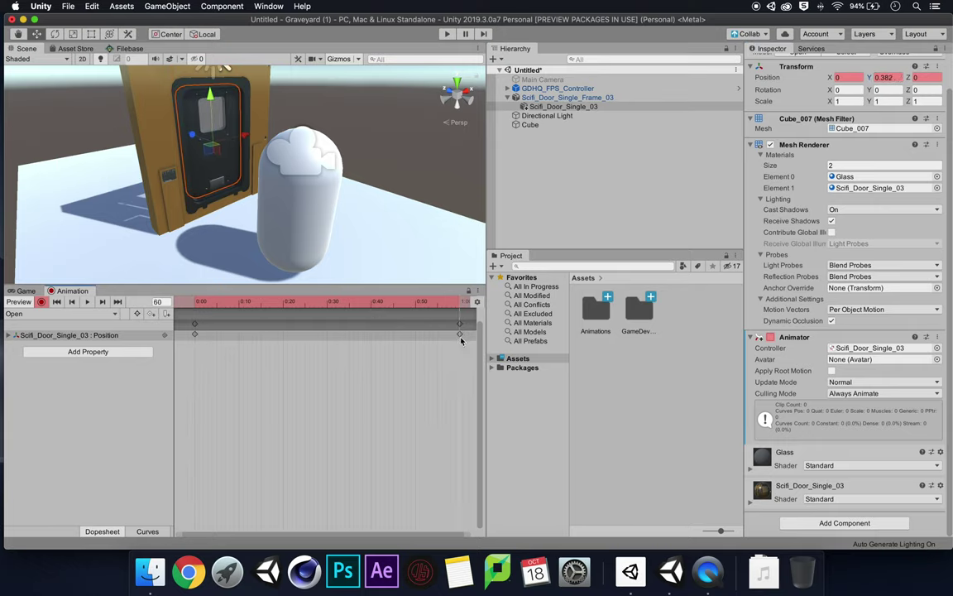
left_click(460, 335)
left_click(882, 78)
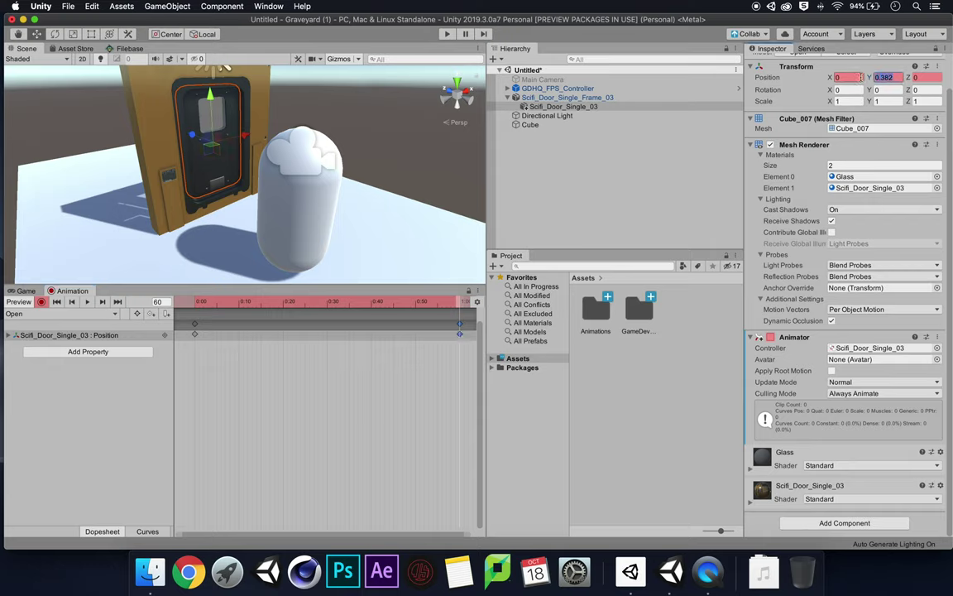
type("2.34")
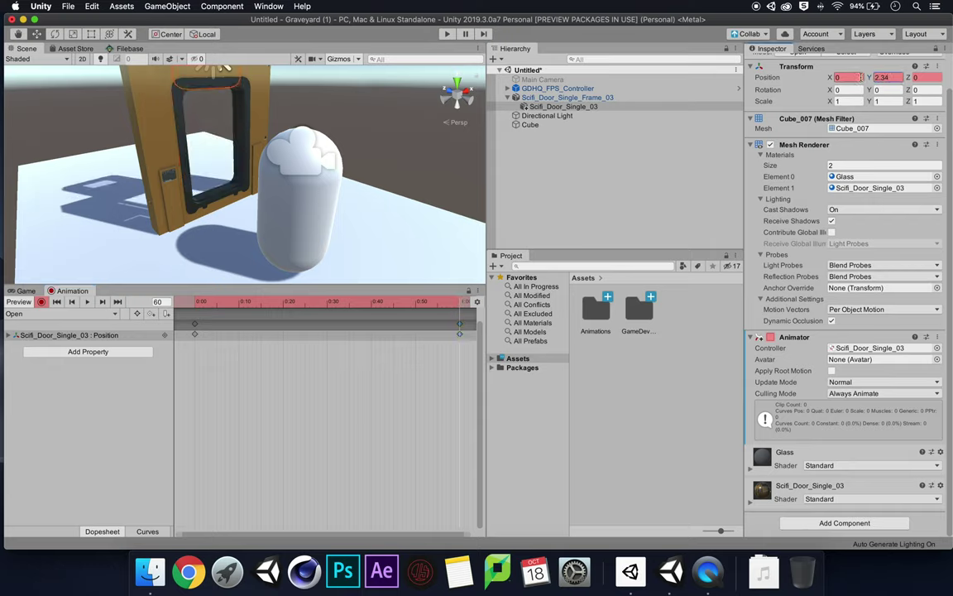
type("6")
left_click(42, 303)
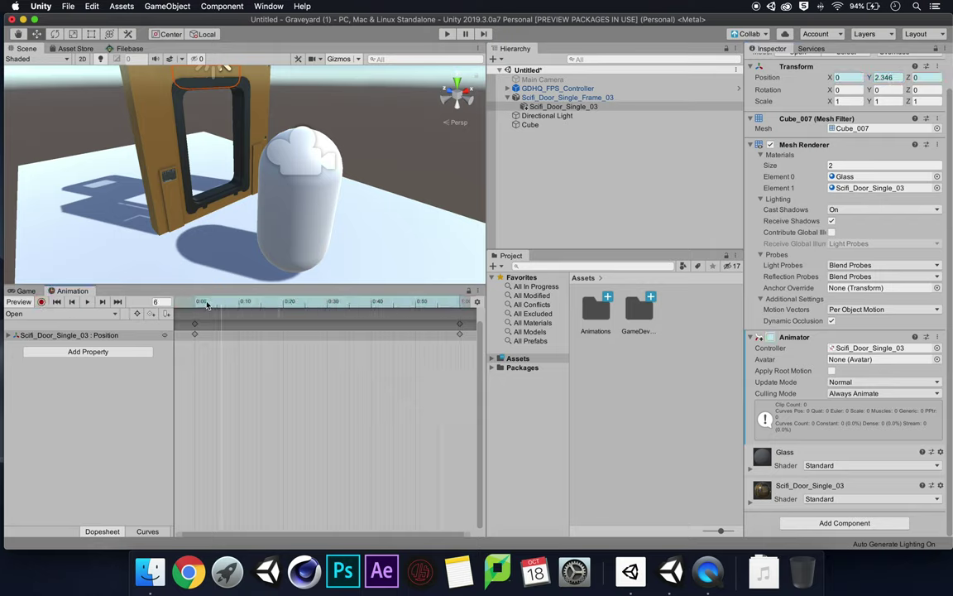
left_click(462, 303)
left_click_drag(464, 310, 190, 304)
Create a new animation clip named Closing
left_click(66, 317)
left_click(49, 336)
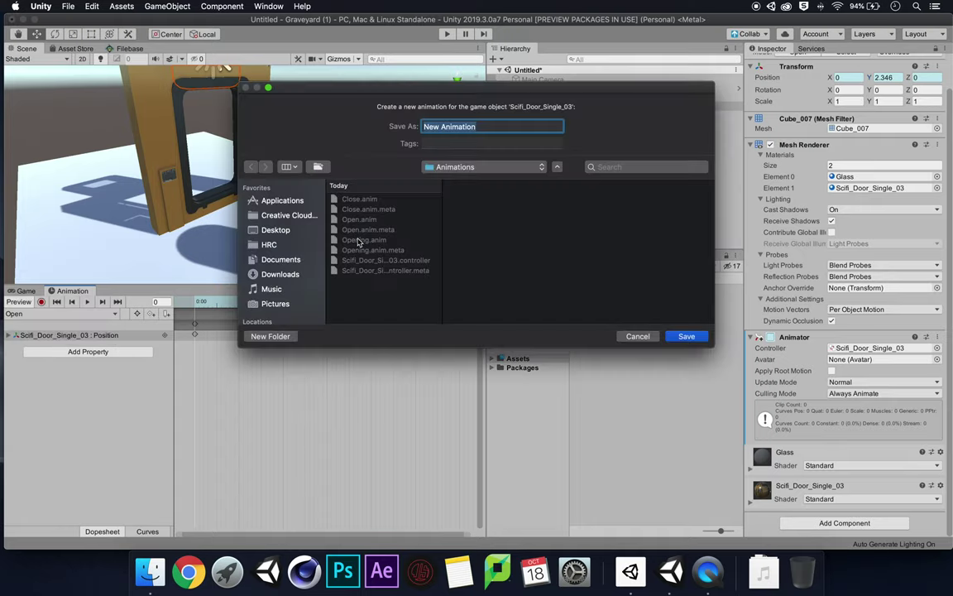
type("Closing")
key("Return")
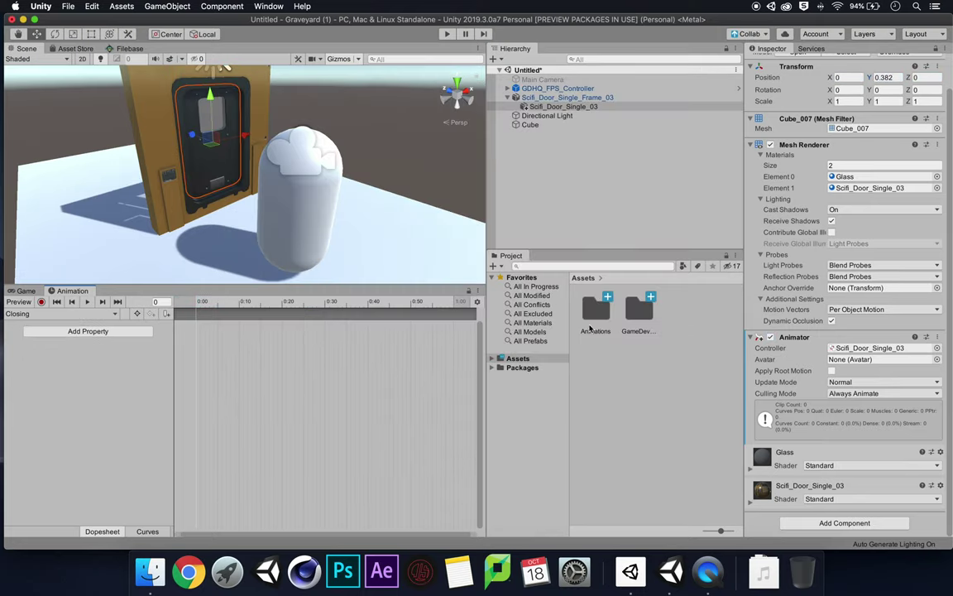
Add a Position track to Closing and record Y 2.346 at frame 0, then stop recording
left_click(71, 332)
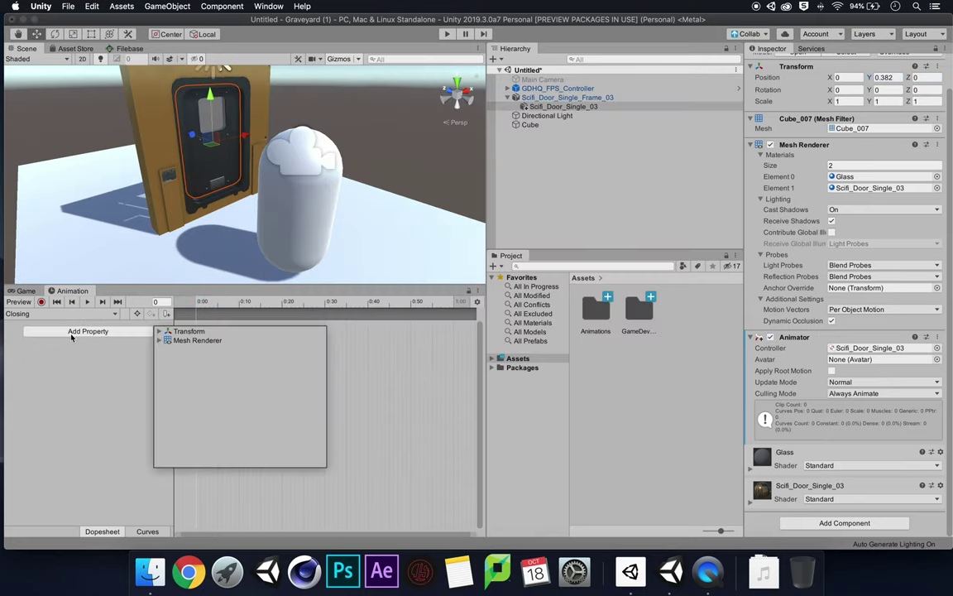
left_click(159, 332)
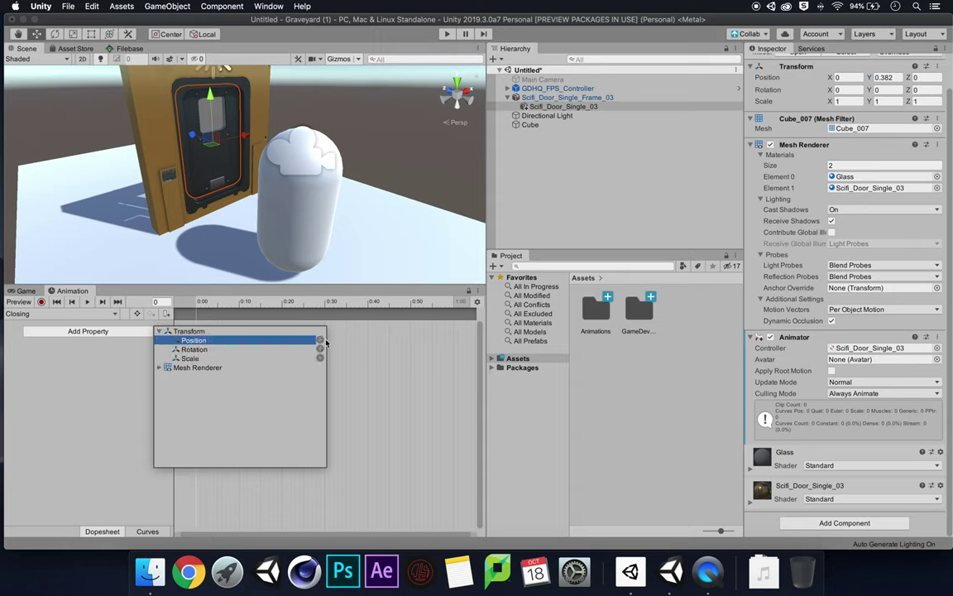
left_click(320, 340)
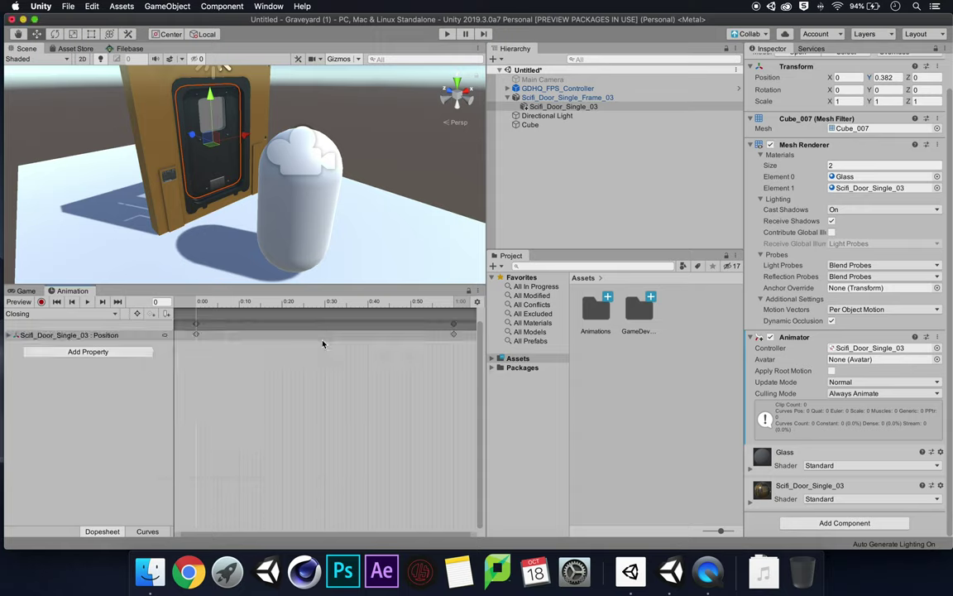
left_click(196, 335)
left_click(42, 302)
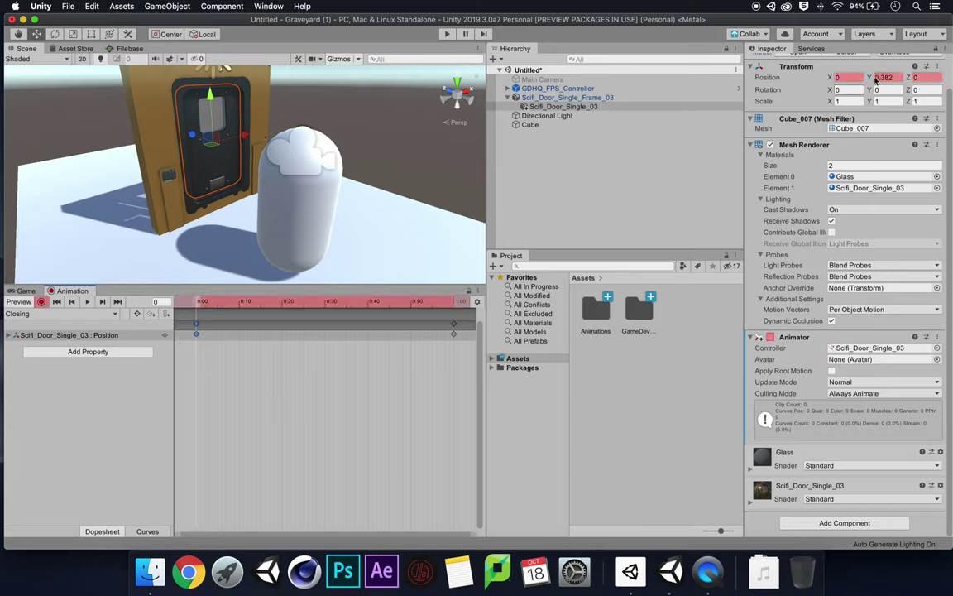
left_click(900, 77)
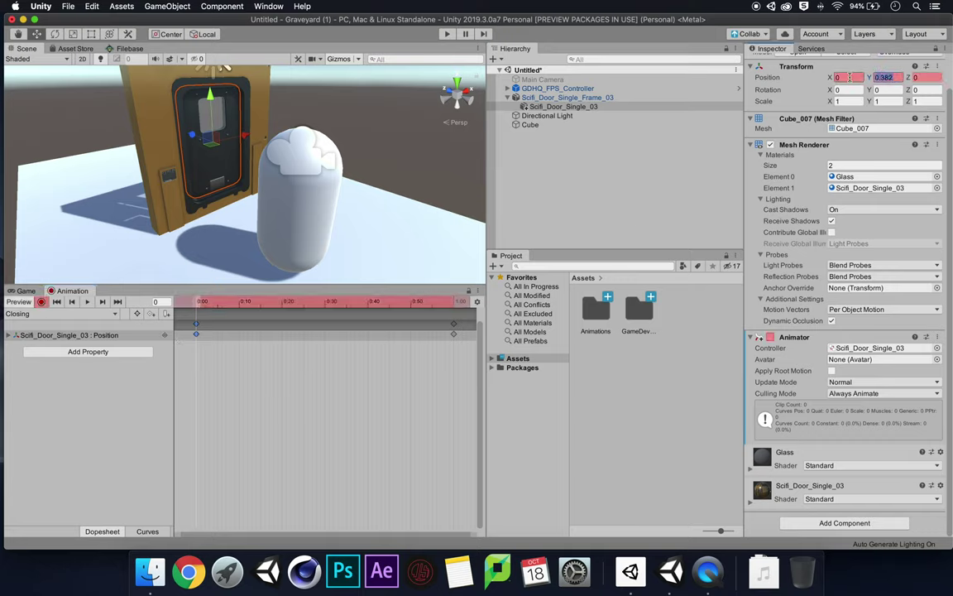
type("2.34")
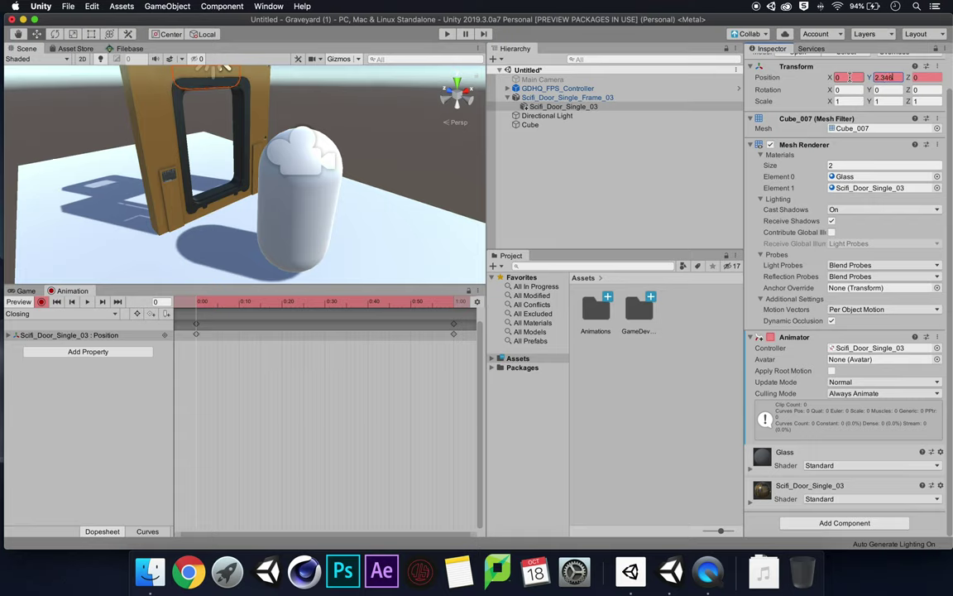
left_click(41, 303)
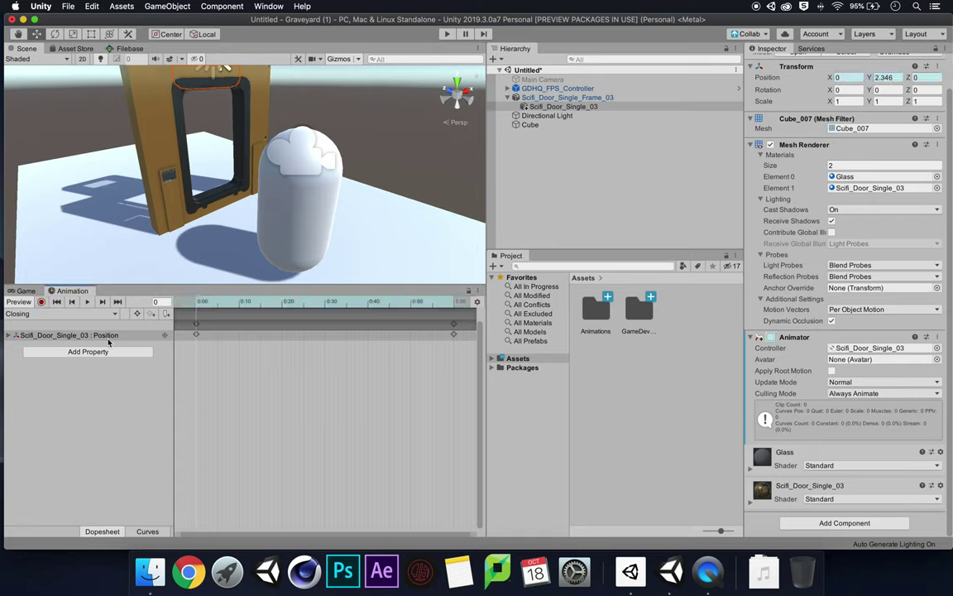
Preview Closing to frame 60, checking the door lowers to Y 0.382, then select Scifi_Door_Single_03
left_click(86, 302)
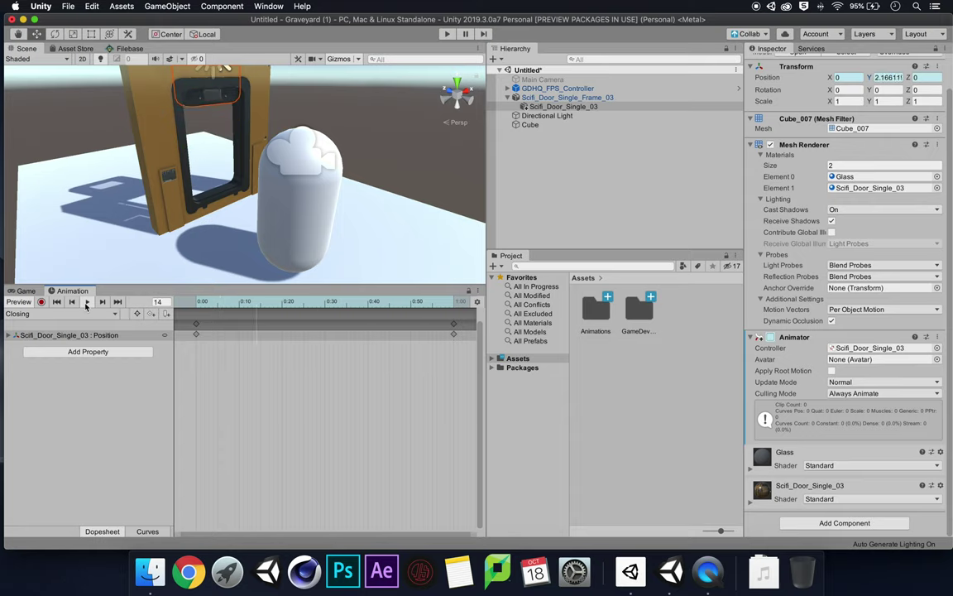
left_click(276, 305)
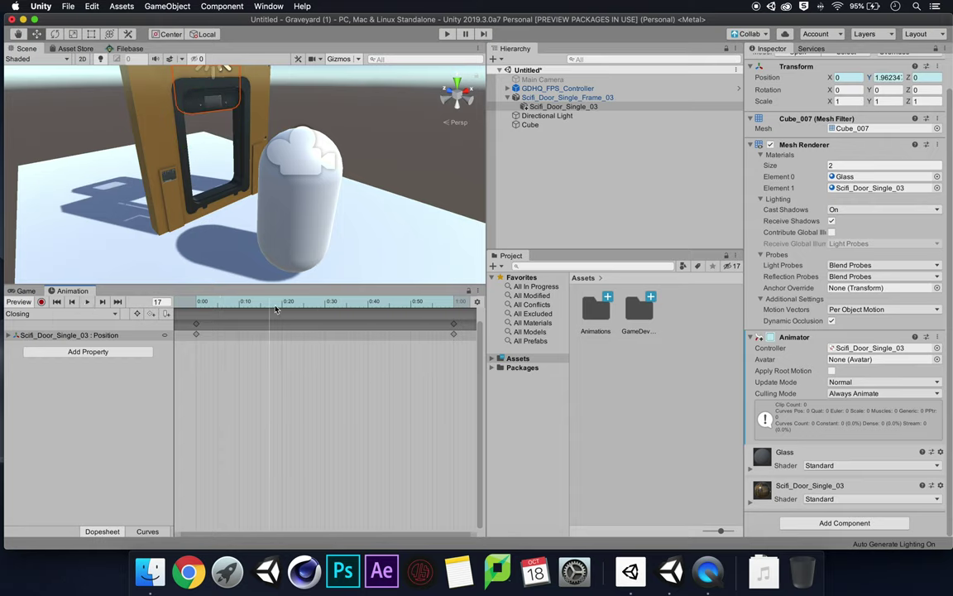
left_click_drag(276, 308, 454, 307)
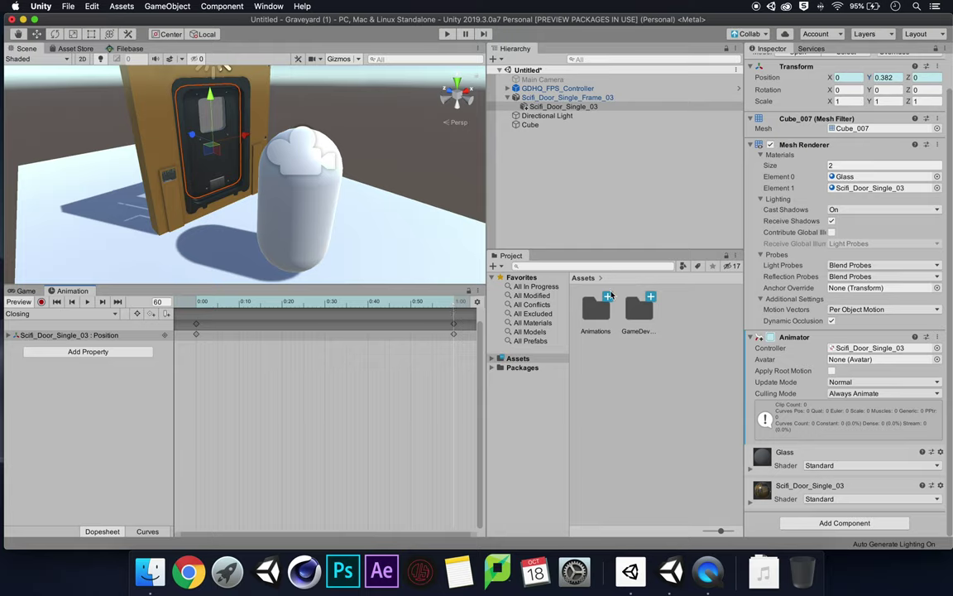
left_click(562, 107)
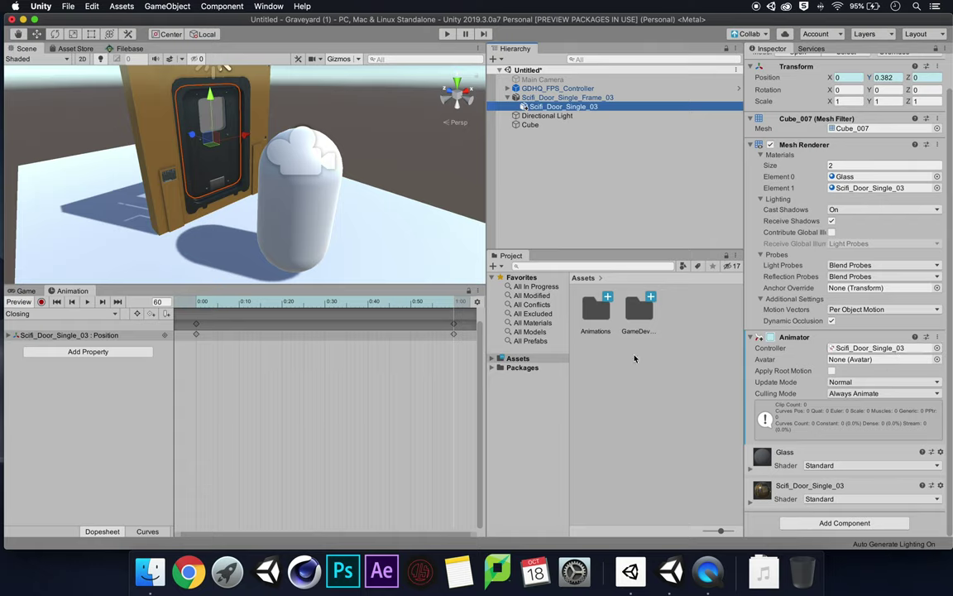
Open the Animator window showing the door's state graph
left_click(266, 6)
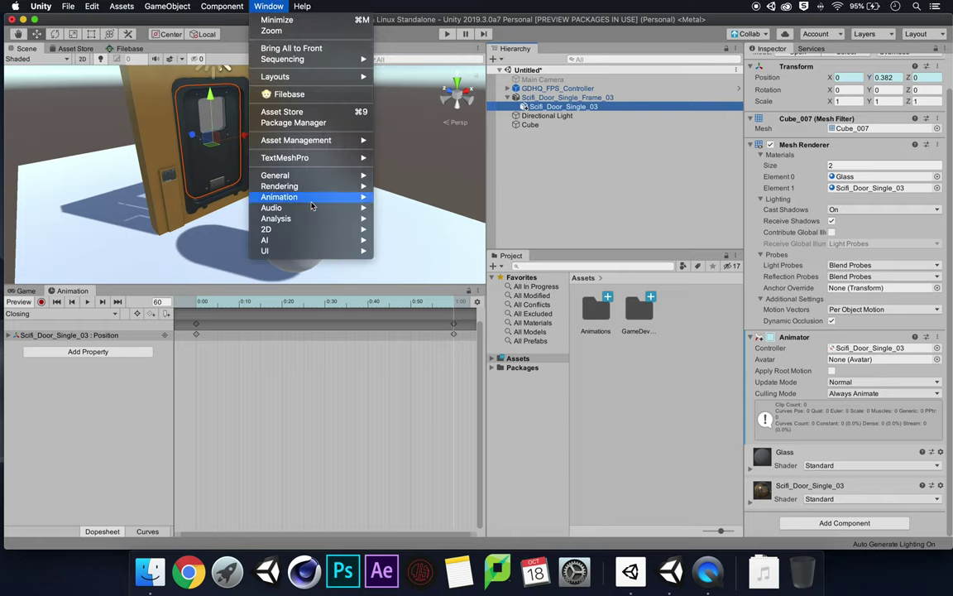
mouse_move(312, 203)
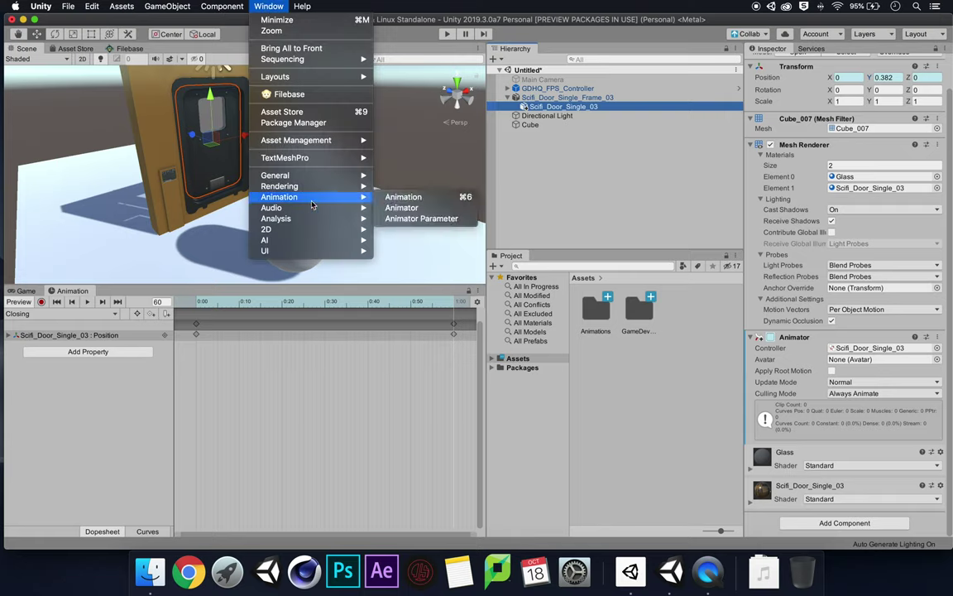
left_click(410, 207)
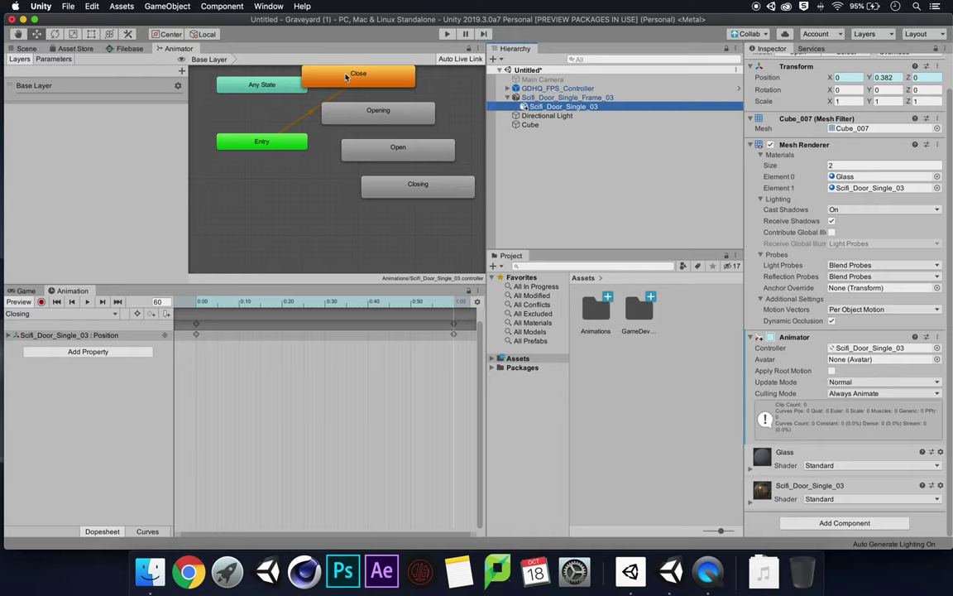
Arrange Close, Opening, Open and Closing in a vertical column with Entry beside them
left_click_drag(346, 77, 357, 74)
left_click(409, 118)
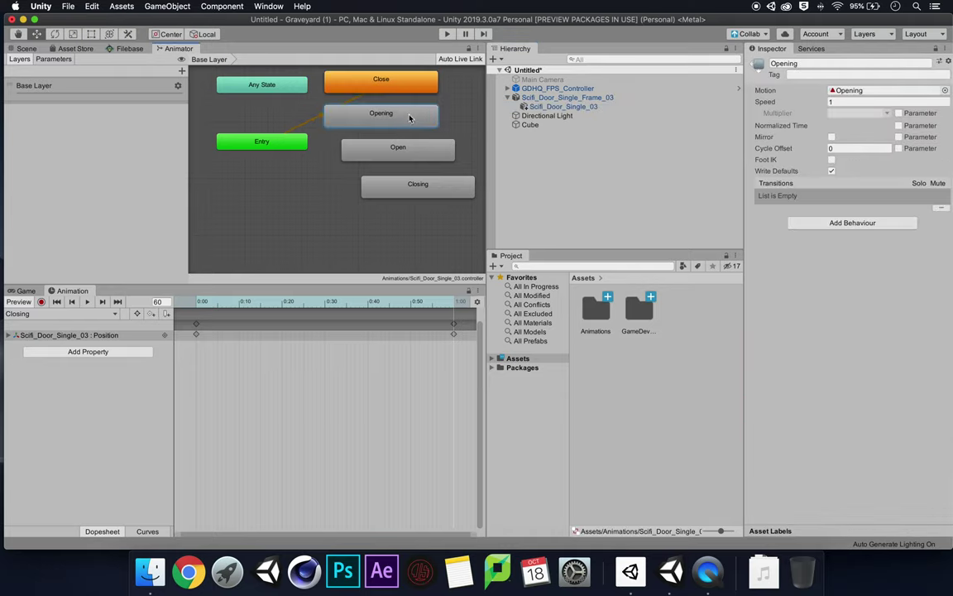
left_click_drag(387, 146, 369, 146)
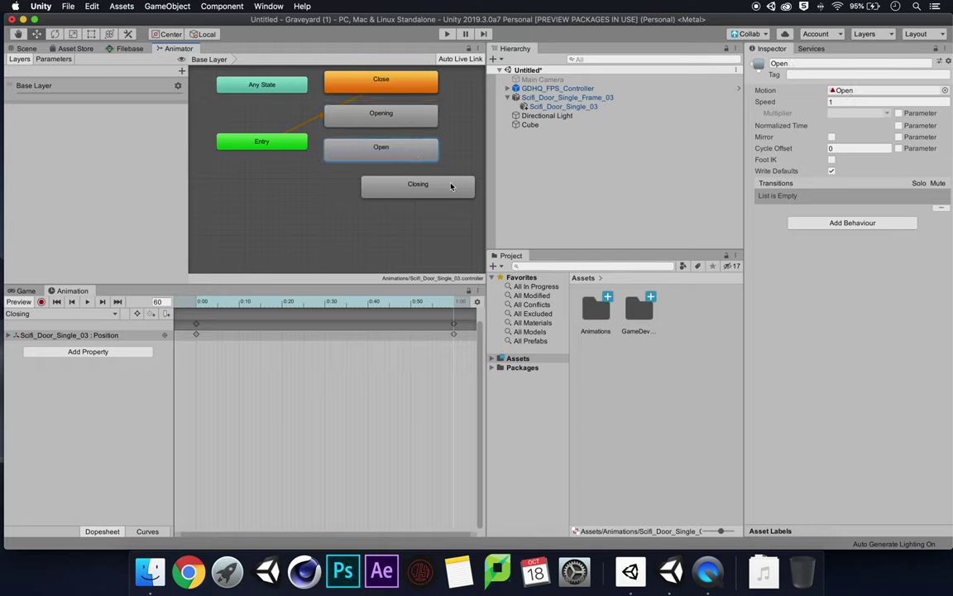
left_click_drag(451, 186, 414, 184)
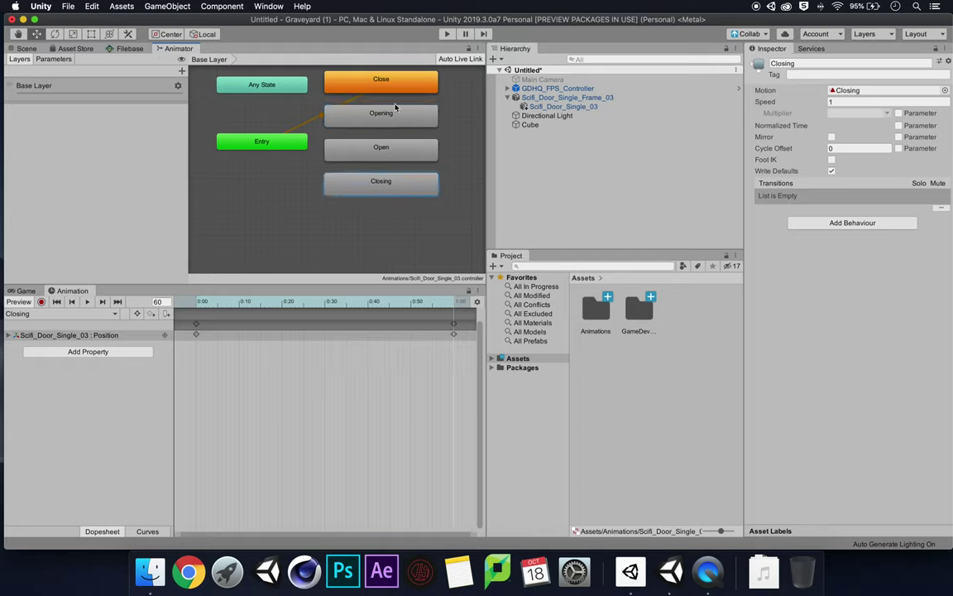
left_click_drag(274, 142, 287, 118)
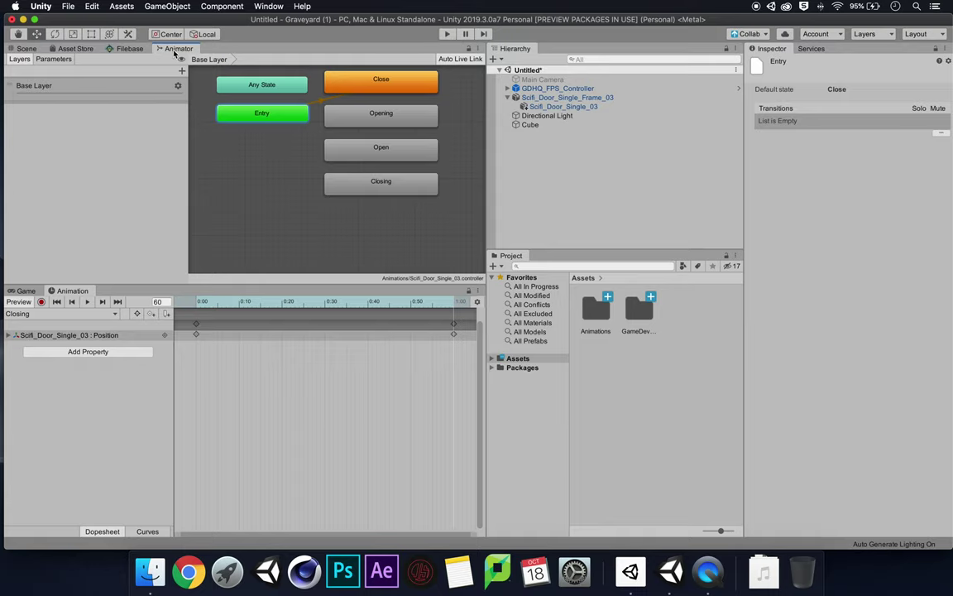
Dock the Animator beside the Animation tab in the lower panel and pan the graph
left_click_drag(174, 52, 115, 297)
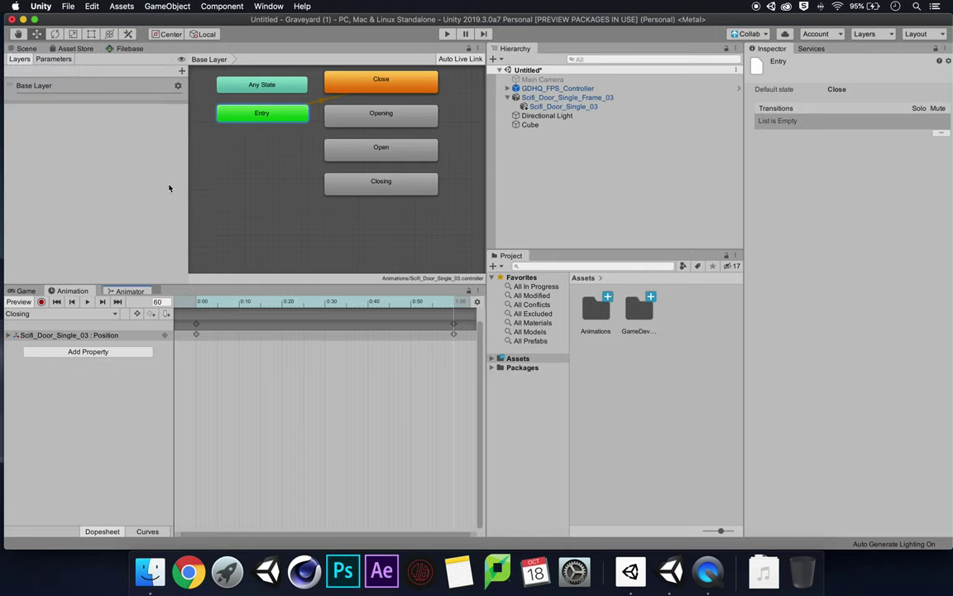
left_click(146, 291)
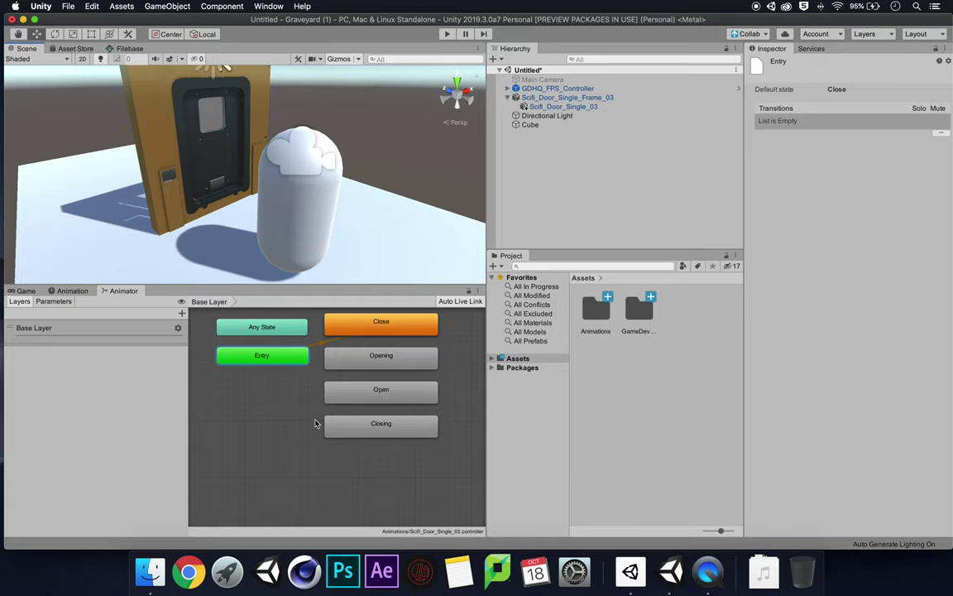
middle_click_drag(304, 389, 303, 414)
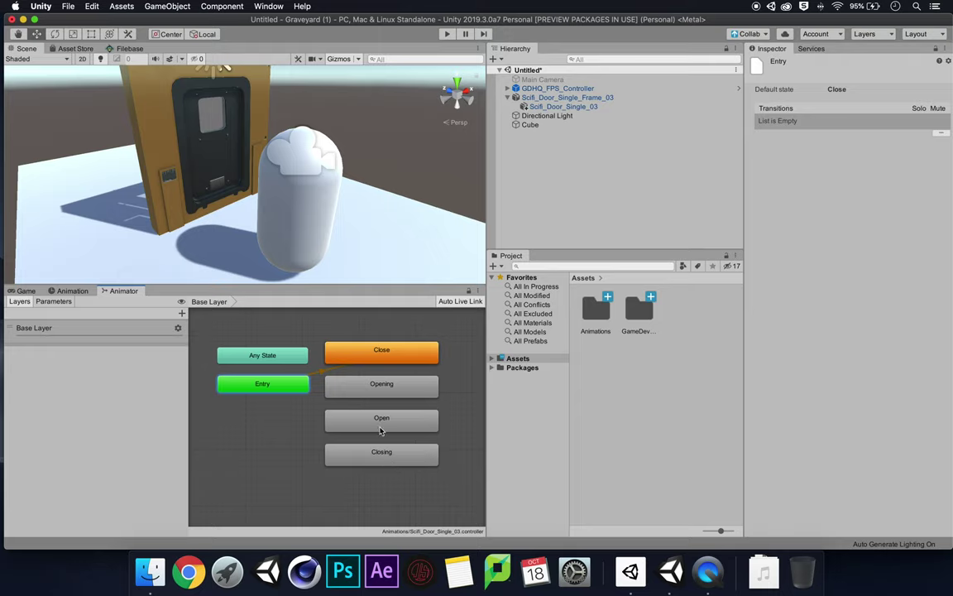
Make transitions from Close to Opening, Opening to Open, and Open to Closing
right_click(423, 356)
left_click(430, 358)
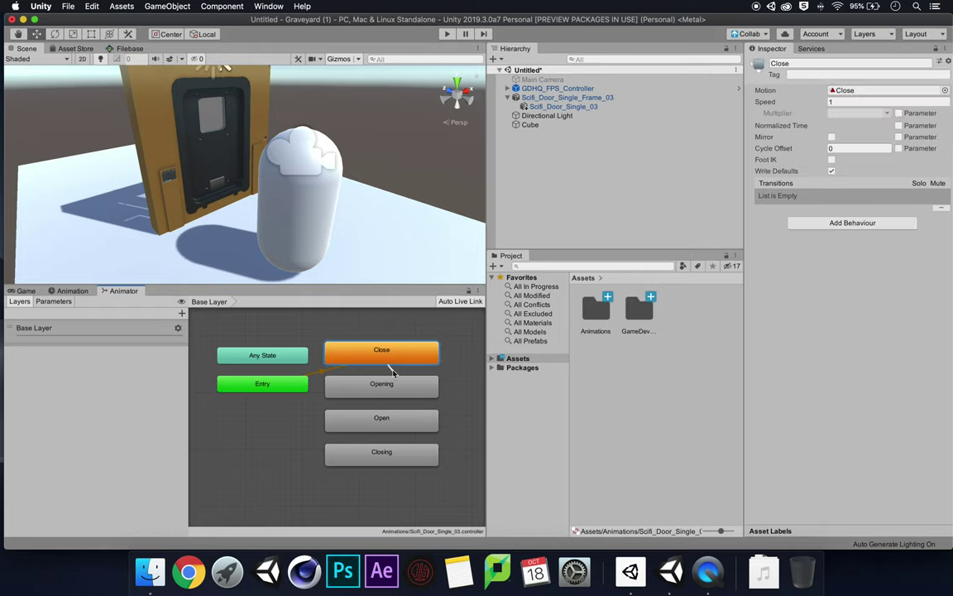
left_click(376, 396)
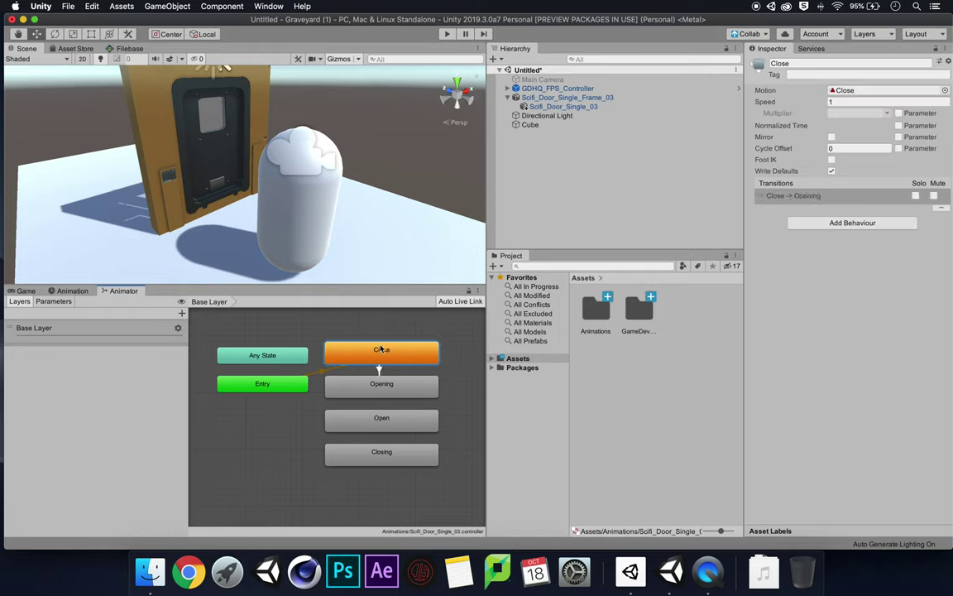
right_click(422, 389)
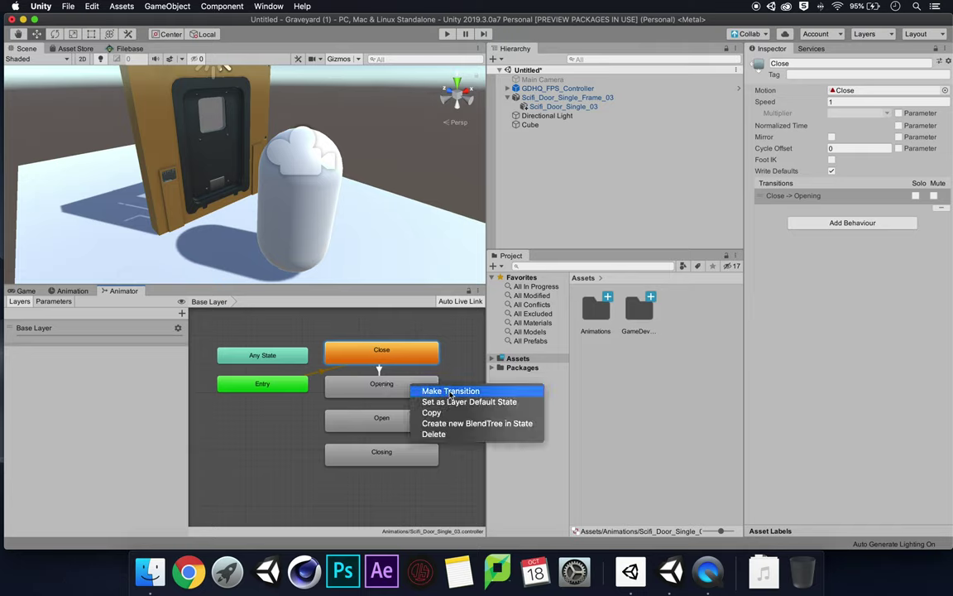
left_click(423, 391)
left_click(398, 422)
right_click(399, 427)
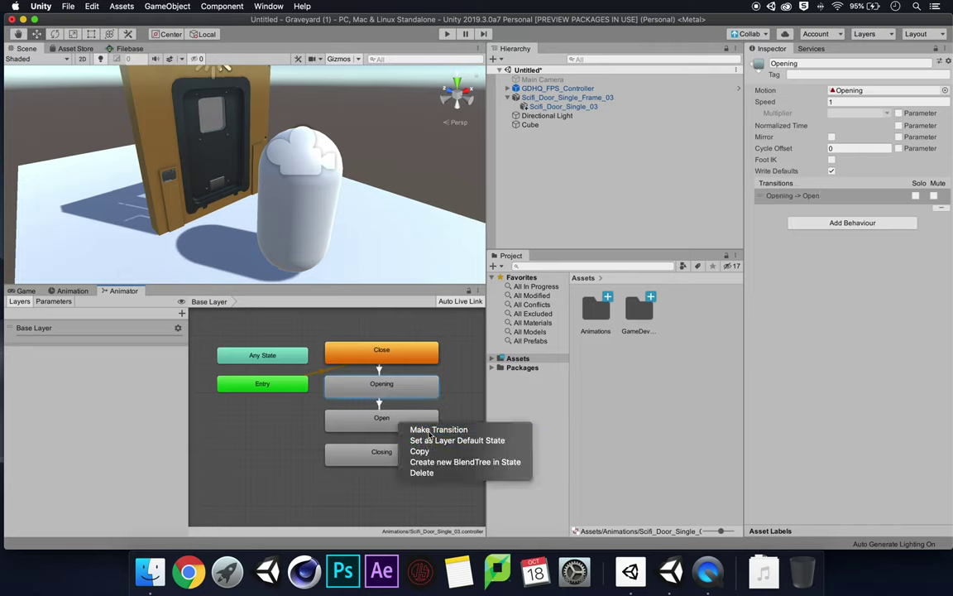
left_click(438, 430)
left_click(381, 458)
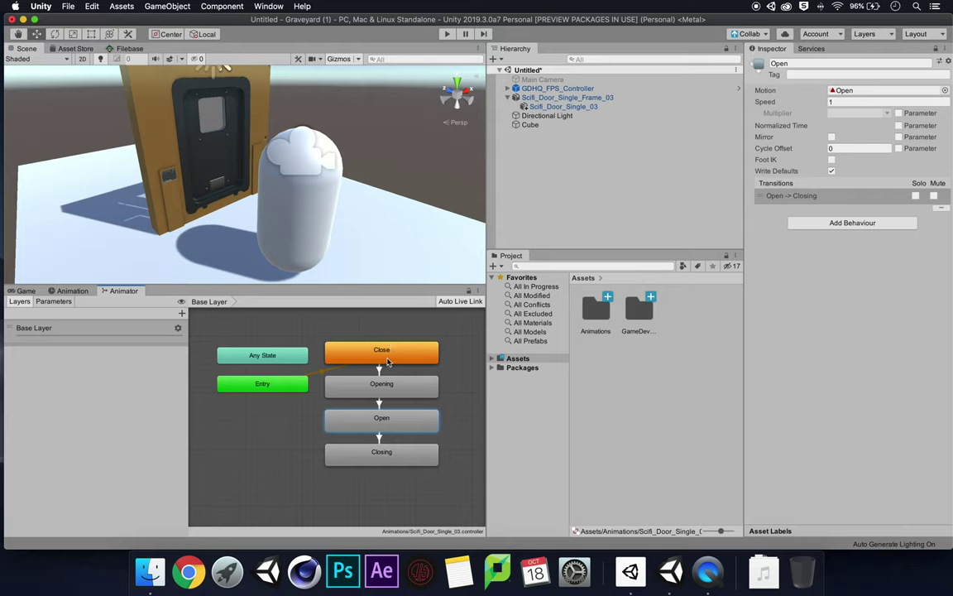
Add a transition from Closing back to Close
left_click_drag(401, 396, 410, 464)
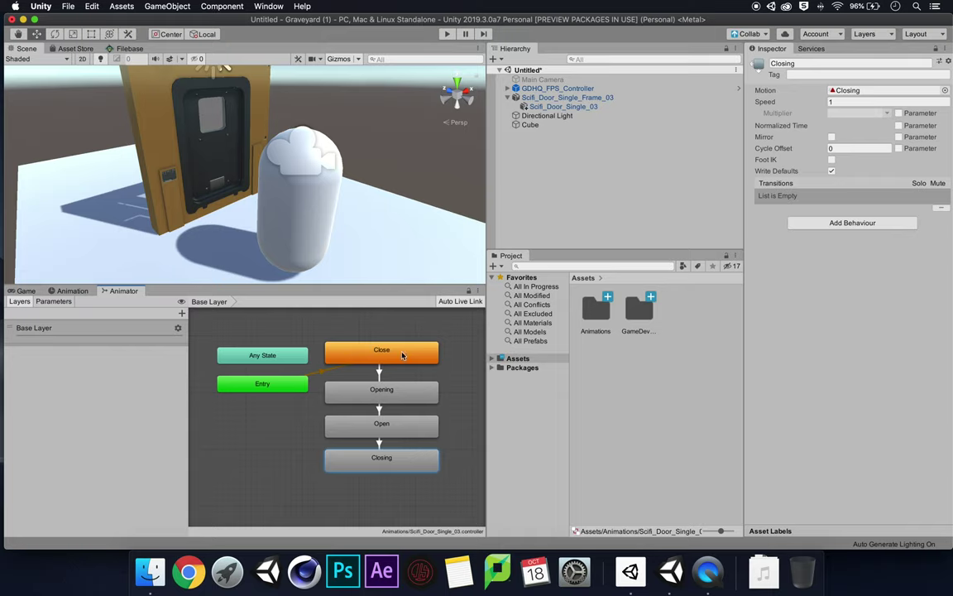
right_click(406, 466)
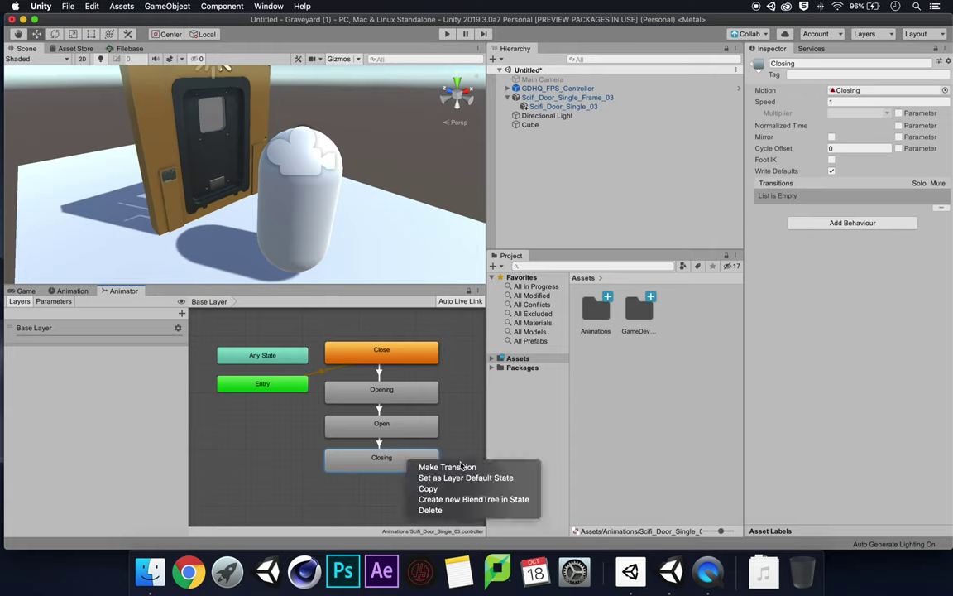
left_click(435, 461)
left_click(381, 351)
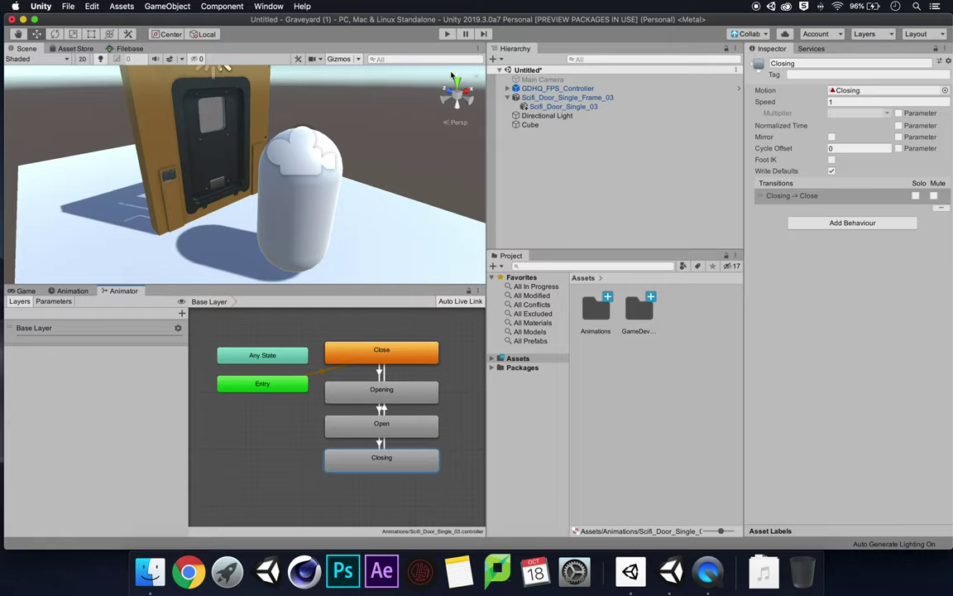
left_click(447, 34)
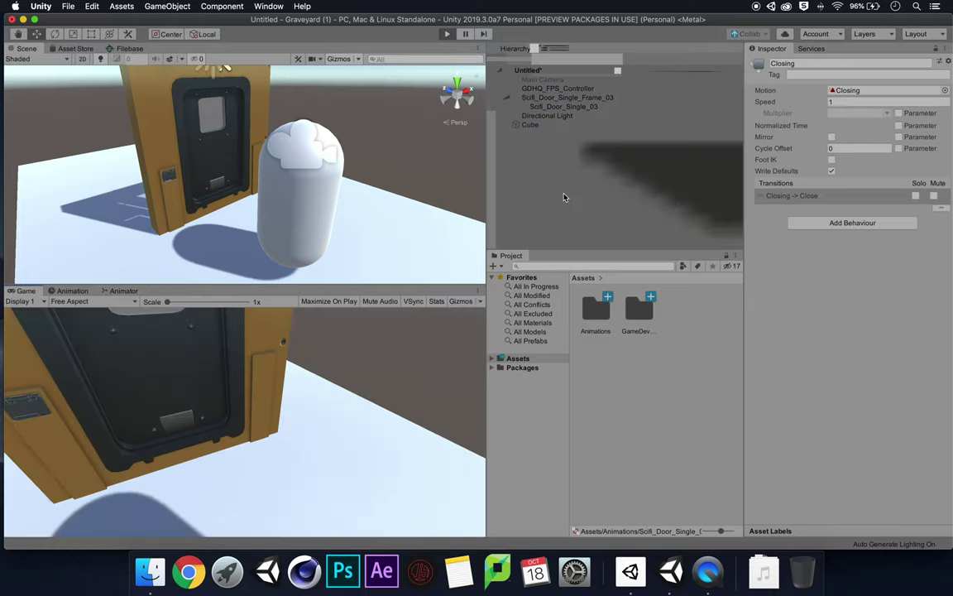
key("w")
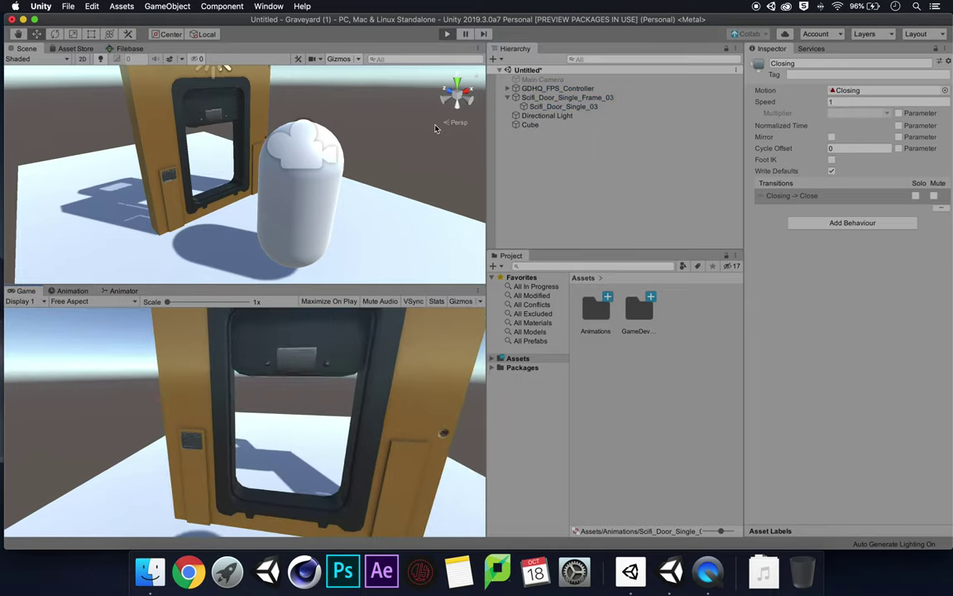
left_click(123, 291)
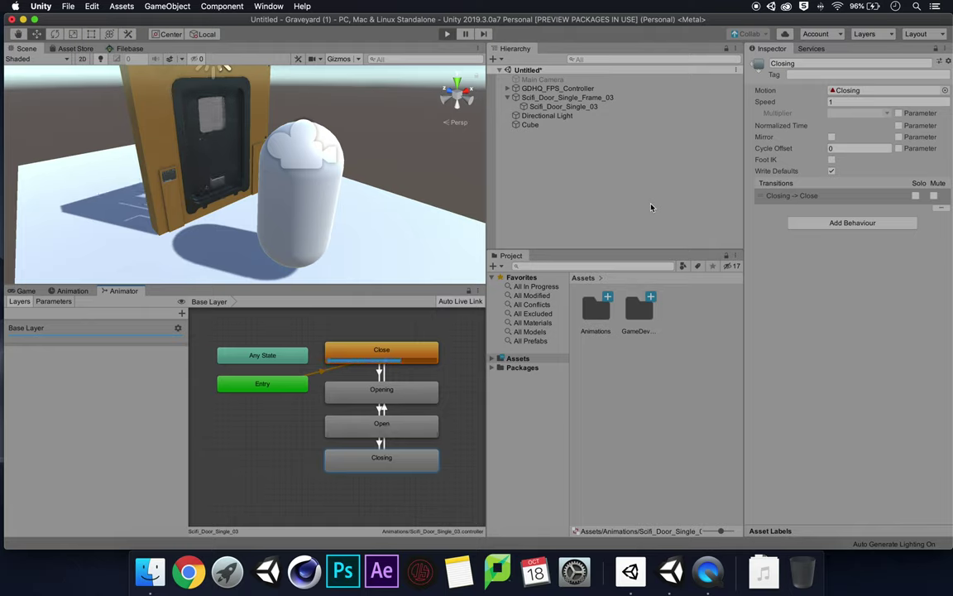
left_click(446, 35)
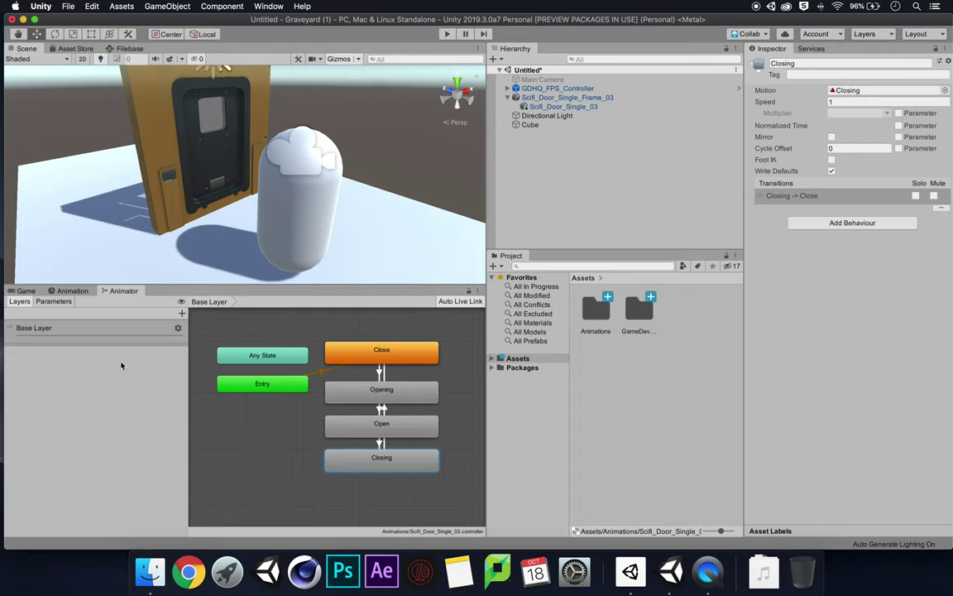
Select the GDHQ_FPS_Controller capsule and move it back to Z -5.24, away from the door
scroll(280, 216, "down", 6)
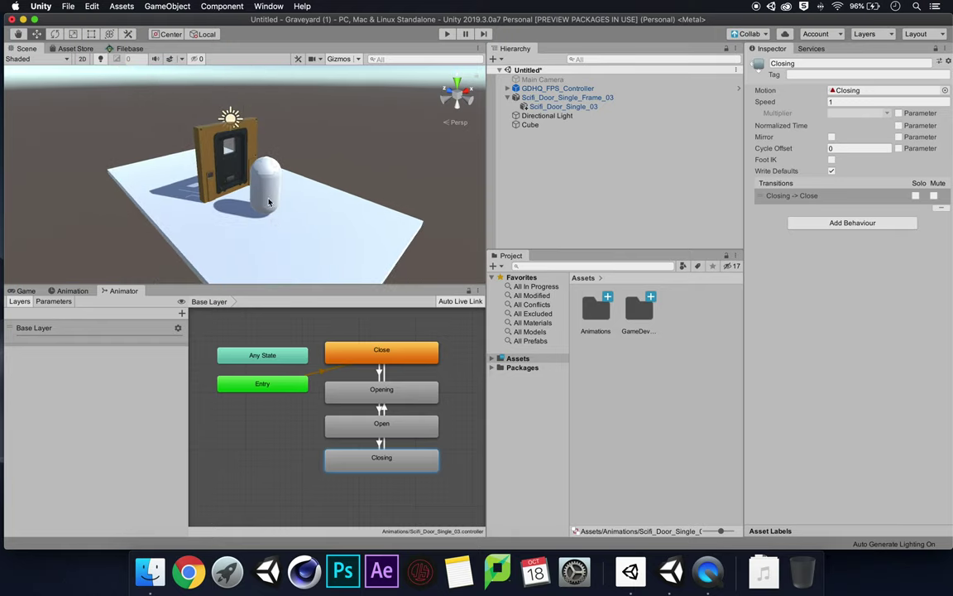
left_click(269, 201)
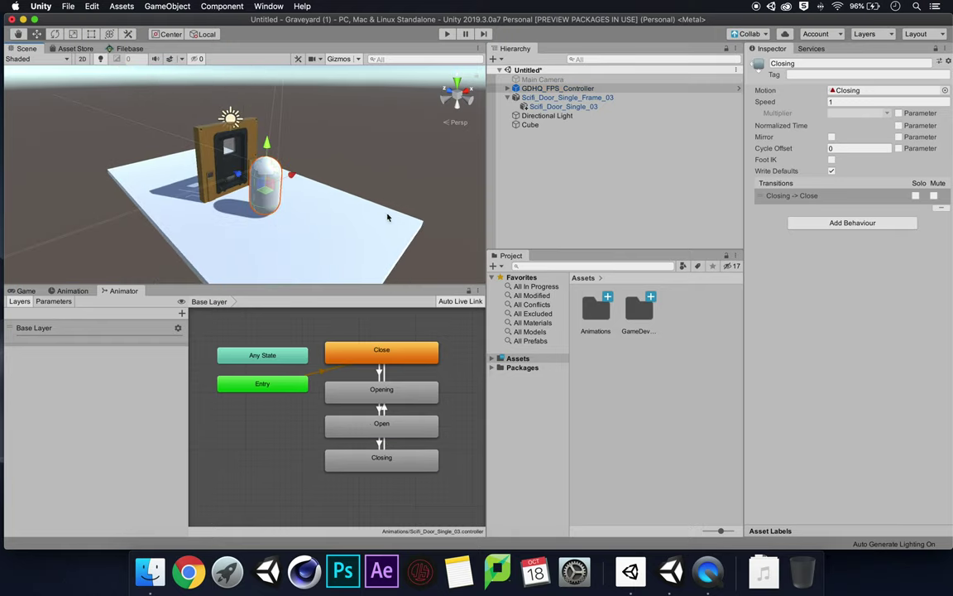
left_click_drag(236, 170, 300, 220)
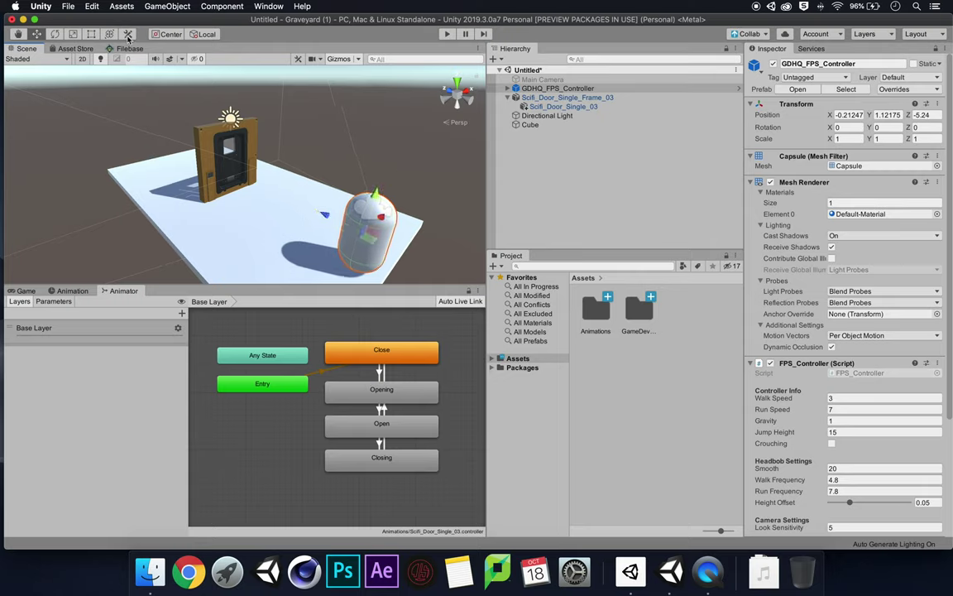
left_click(156, 7)
Add a cube and lower it in front of the door
mouse_move(192, 42)
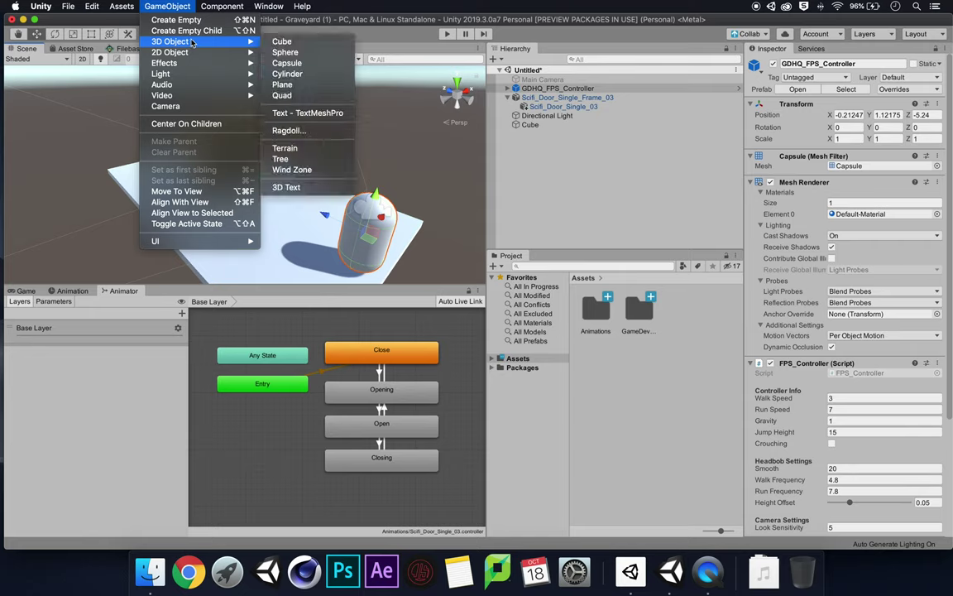
left_click(274, 39)
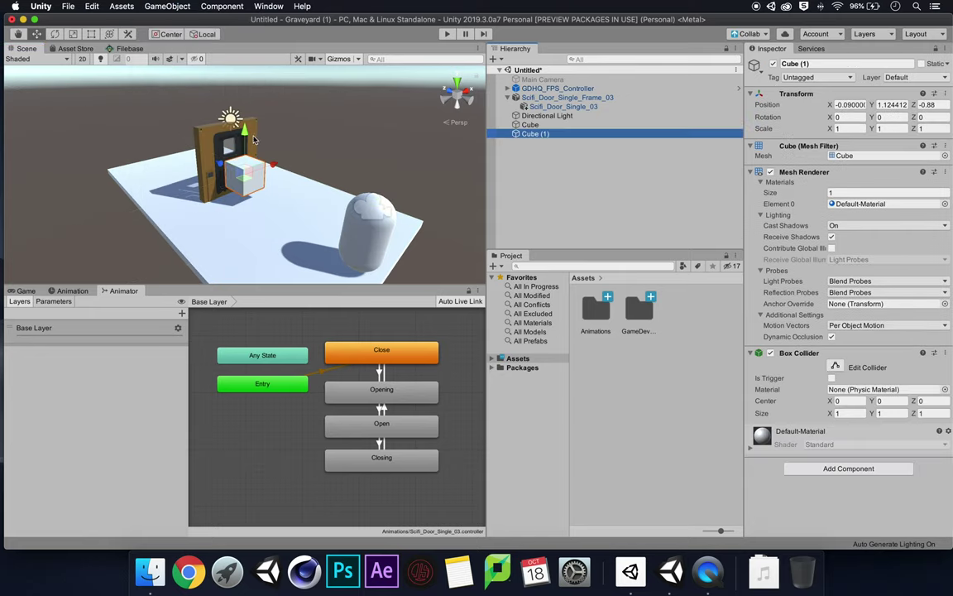
mouse_move(254, 139)
left_mouse_down()
mouse_move(250, 106)
mouse_move(245, 145)
left_mouse_up()
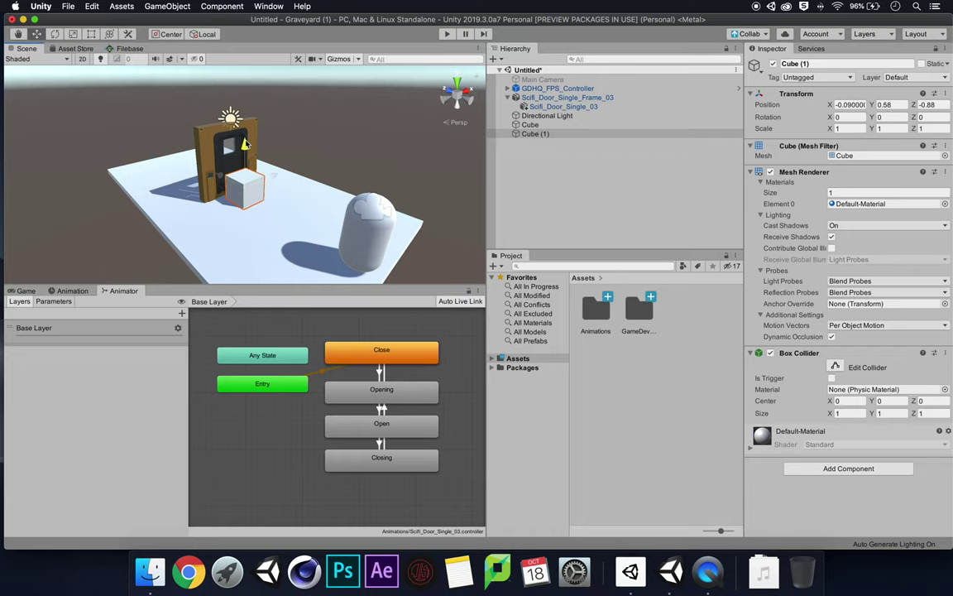
Rename the big ground cube to Floor and the new cube to DoorTrigger
left_click(534, 124)
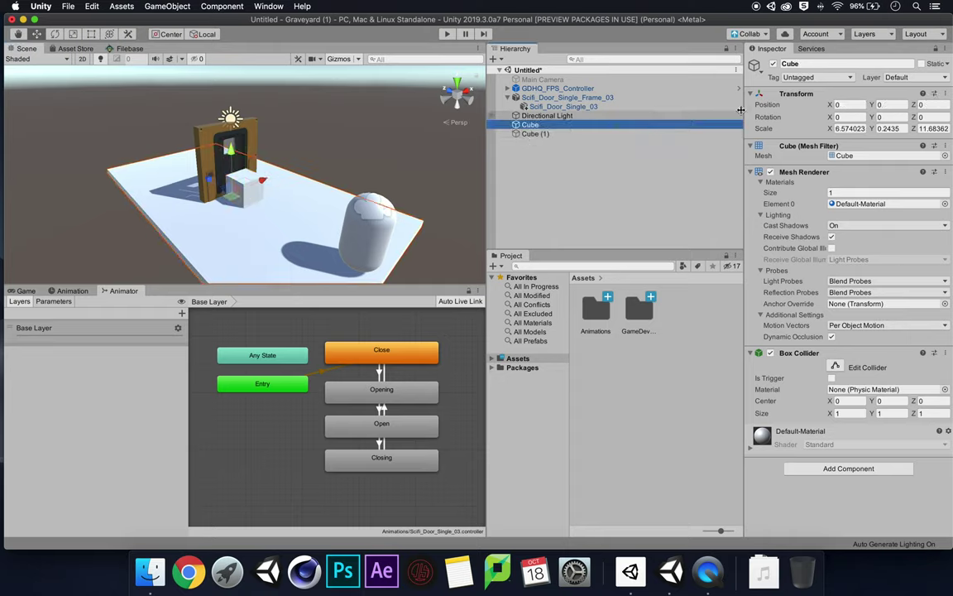
left_click(821, 63)
type("Floor")
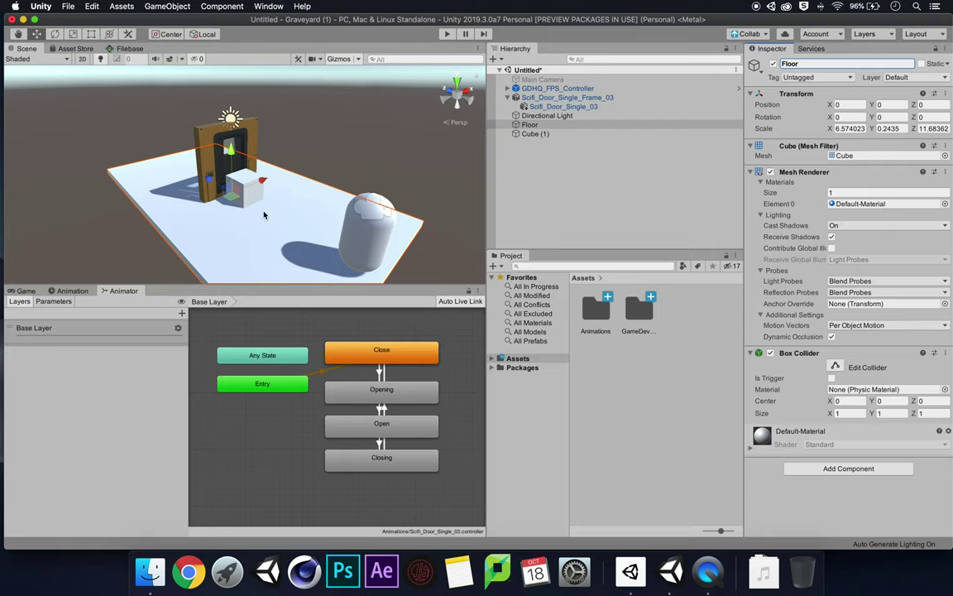
left_click(234, 182)
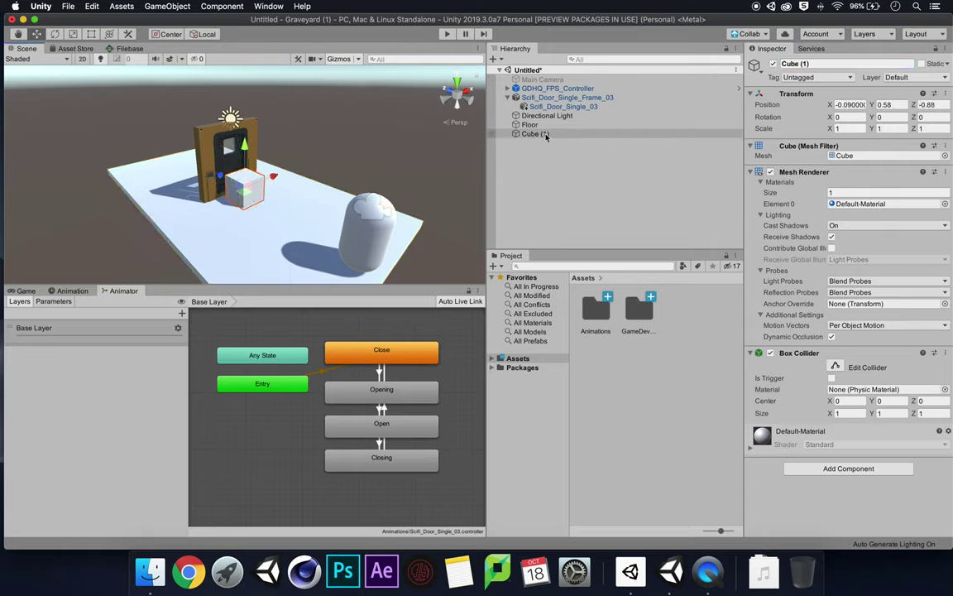
left_click(826, 64)
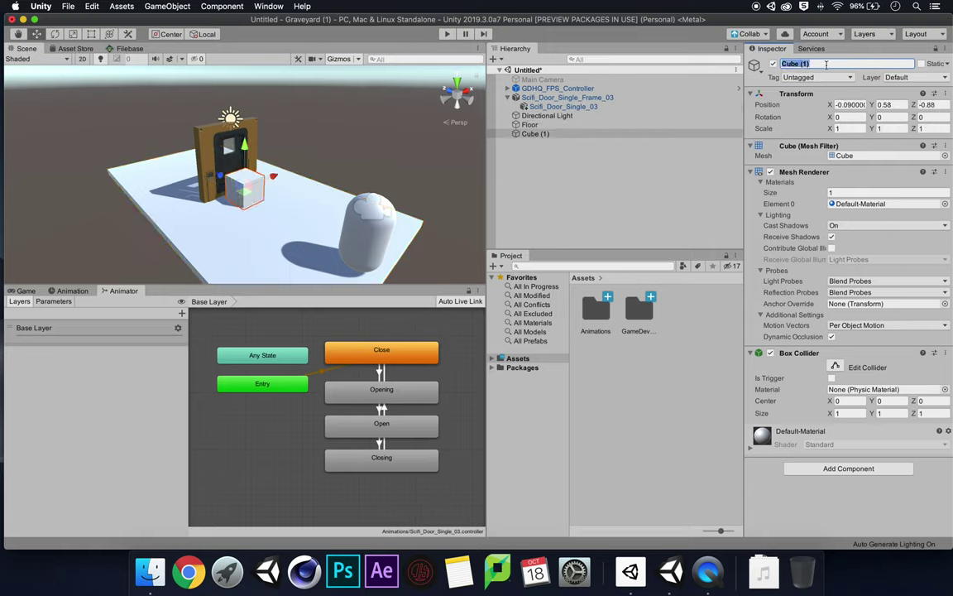
type("DoorTrigger")
key("Return")
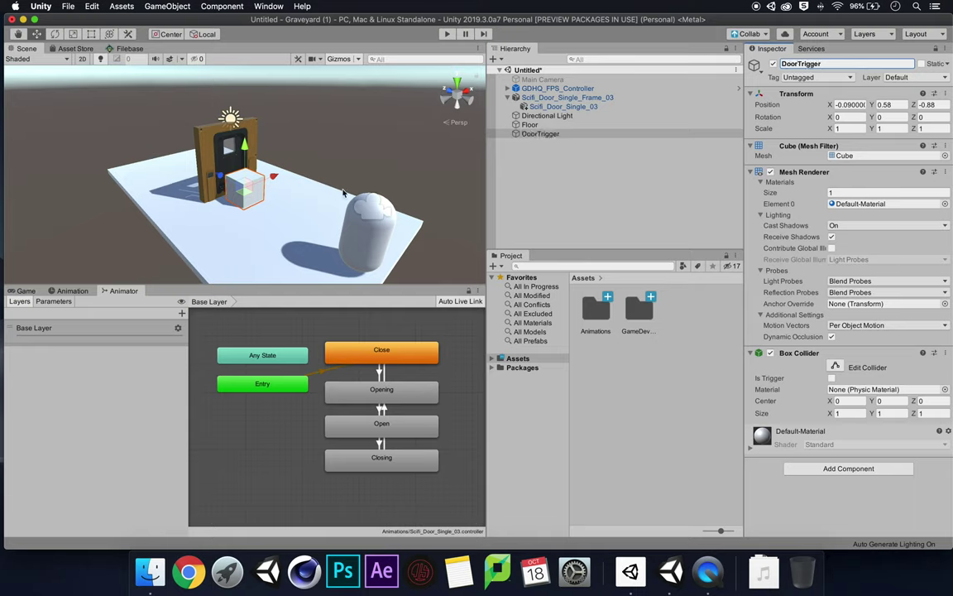
Scale DoorTrigger wider across the doorway and deeper along Z
left_click(74, 35)
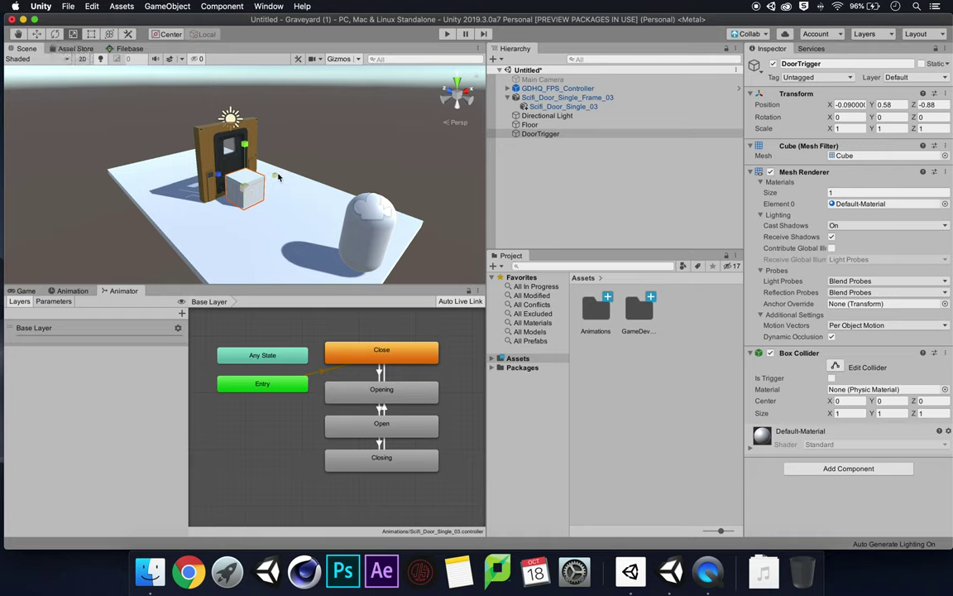
left_click_drag(276, 176, 309, 164)
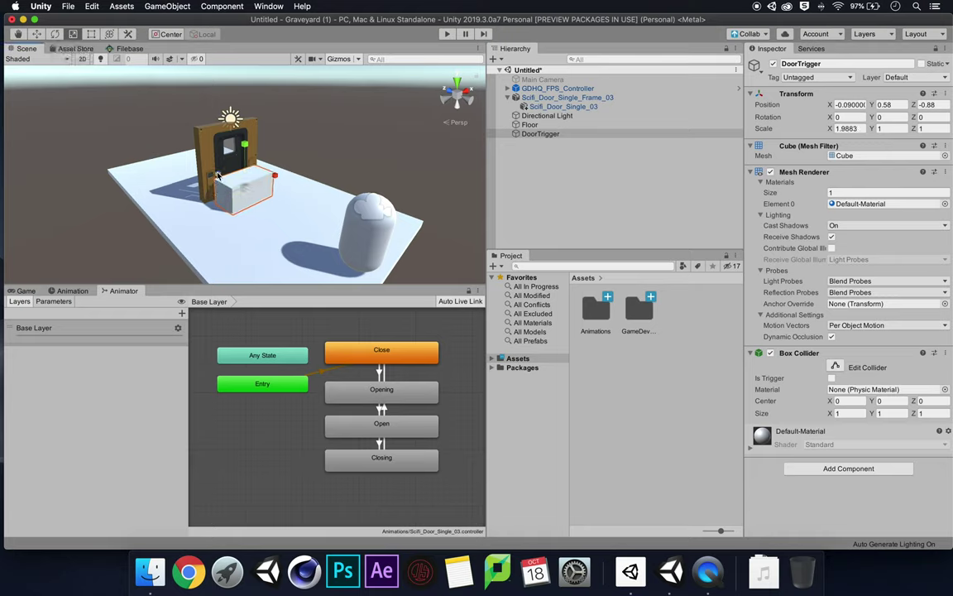
left_click_drag(218, 176, 171, 163)
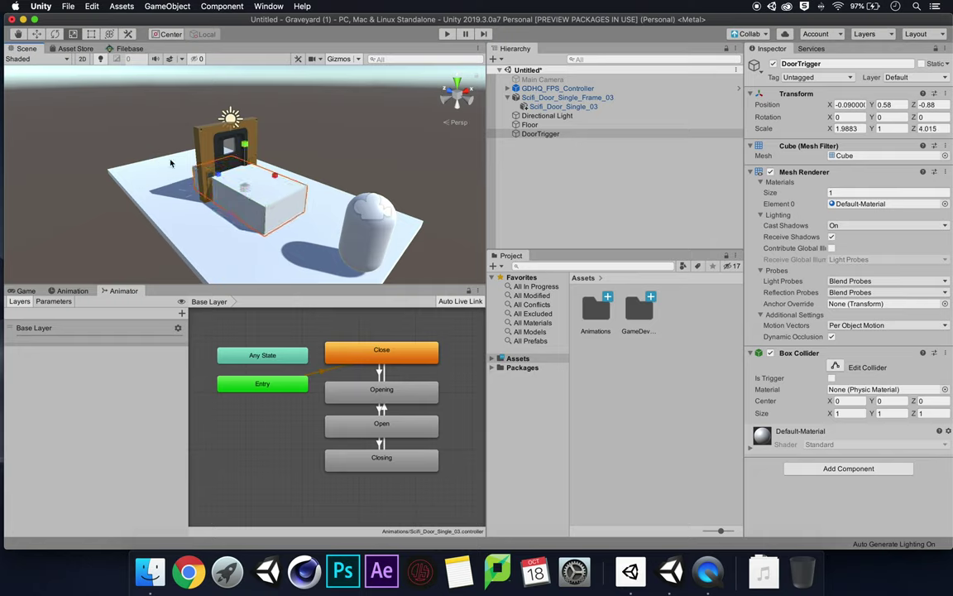
left_click_drag(206, 234, 385, 167, "alt")
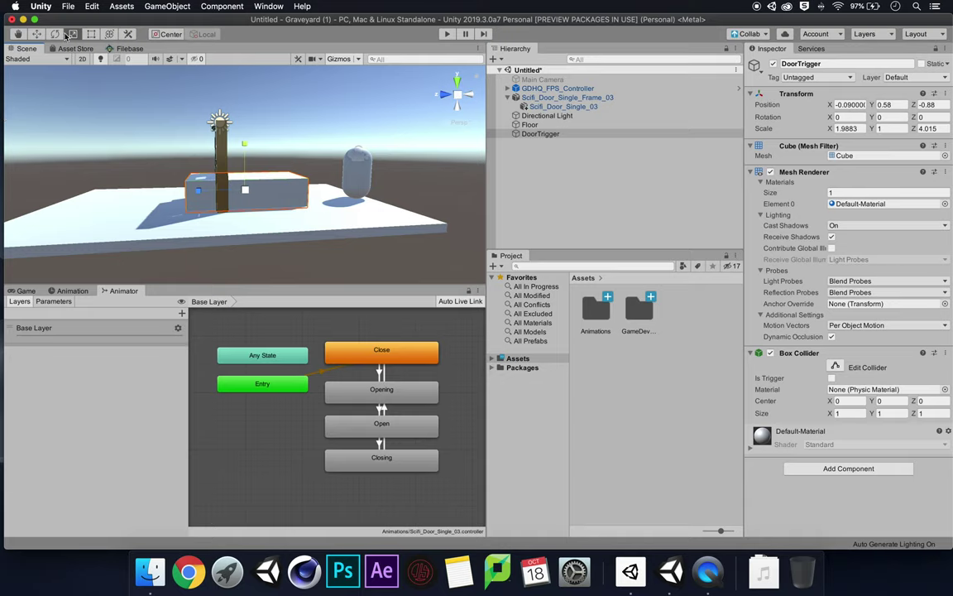
Shift DoorTrigger to Z -0.11 and lengthen it to about 1.99 × 1 × 4.78
key("w")
left_click_drag(197, 190, 174, 195)
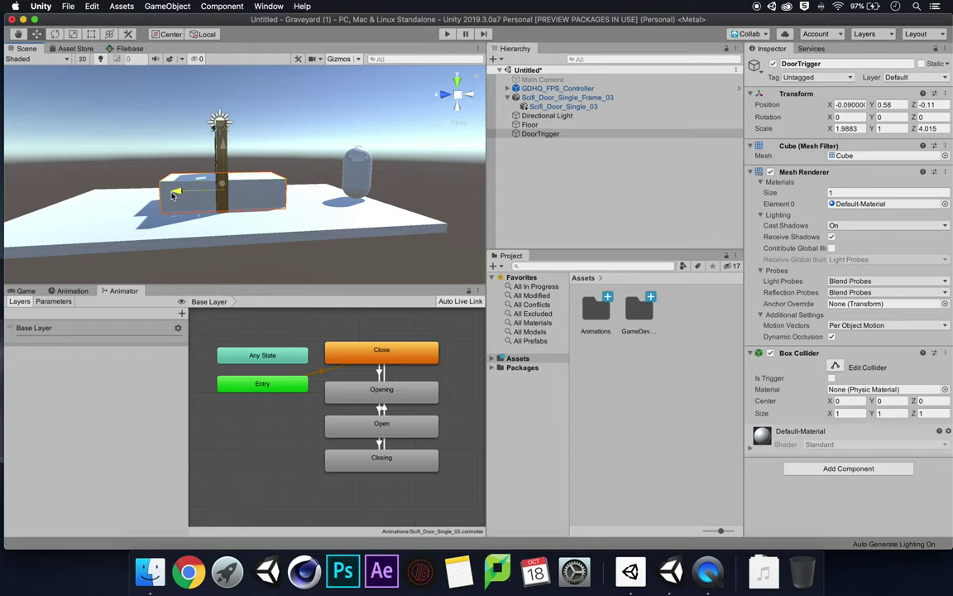
scroll(120, 104, "up", 1)
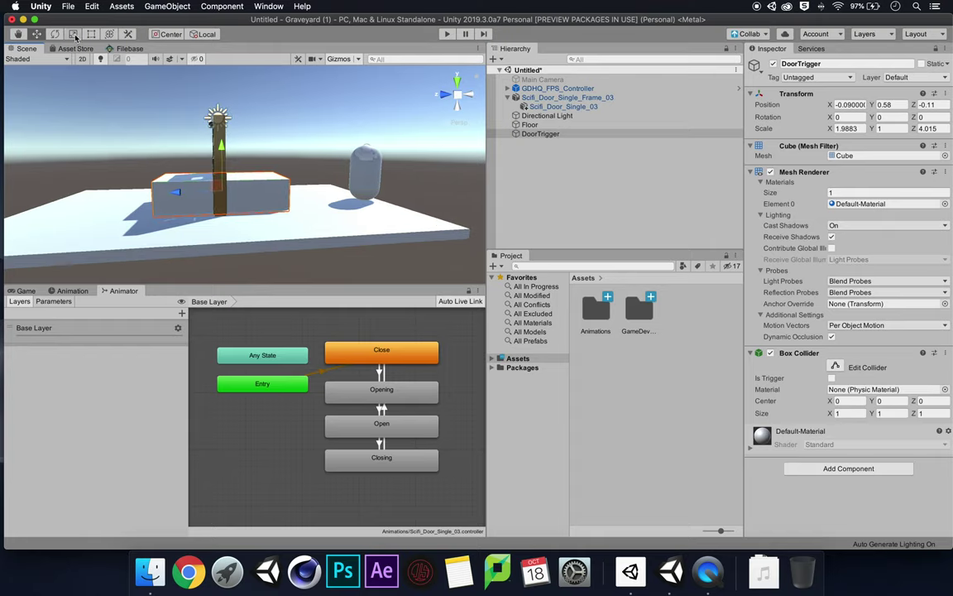
left_click(73, 34)
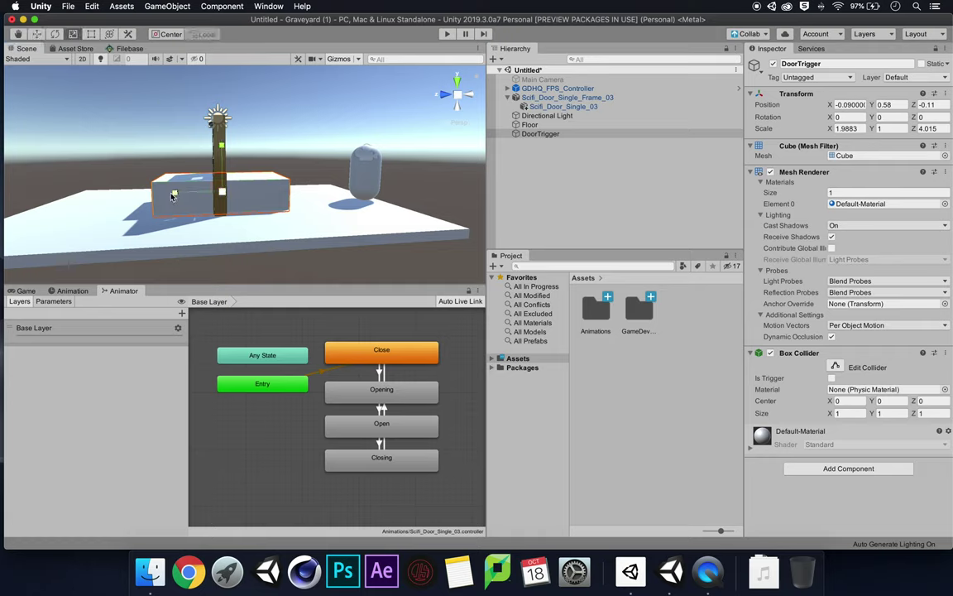
left_click_drag(176, 195, 170, 194)
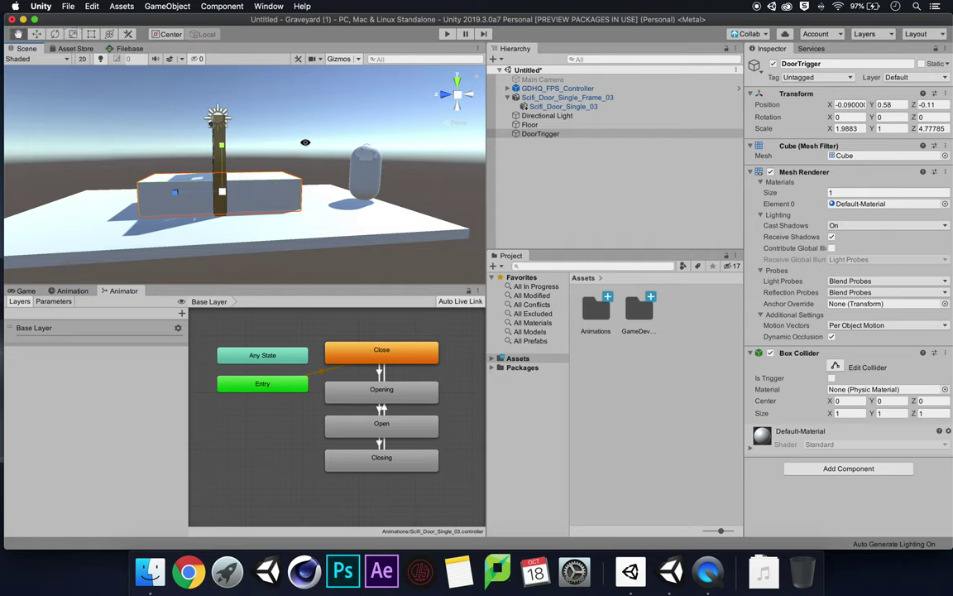
left_click_drag(252, 142, 144, 178, "alt")
scroll(190, 187, "up", 5)
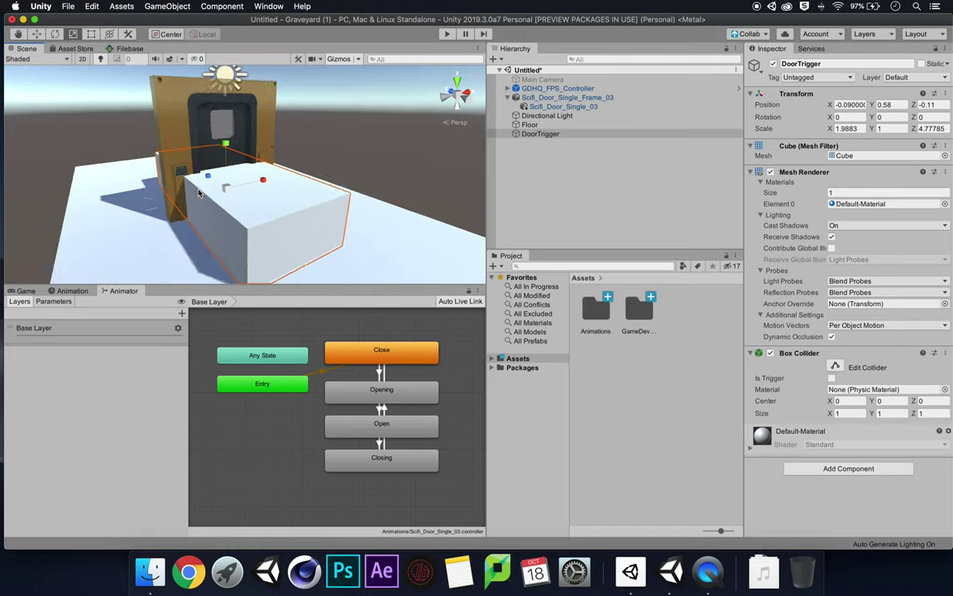
left_click_drag(199, 193, 345, 239, "alt")
left_click(331, 141)
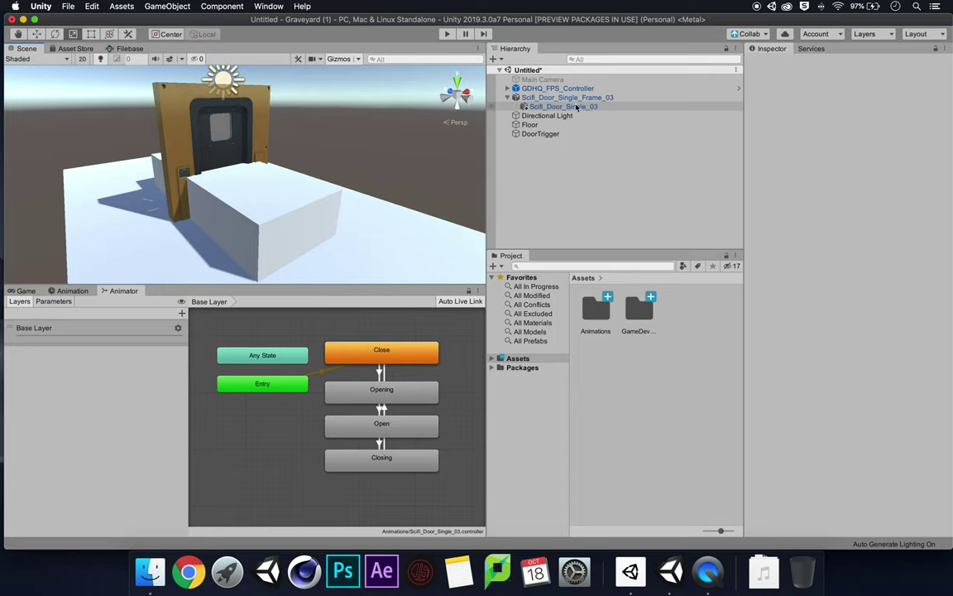
Parent DoorTrigger under Scifi_Door_Single_03, tick Is Trigger, and disable its Mesh Renderer
left_click_drag(542, 135, 557, 109)
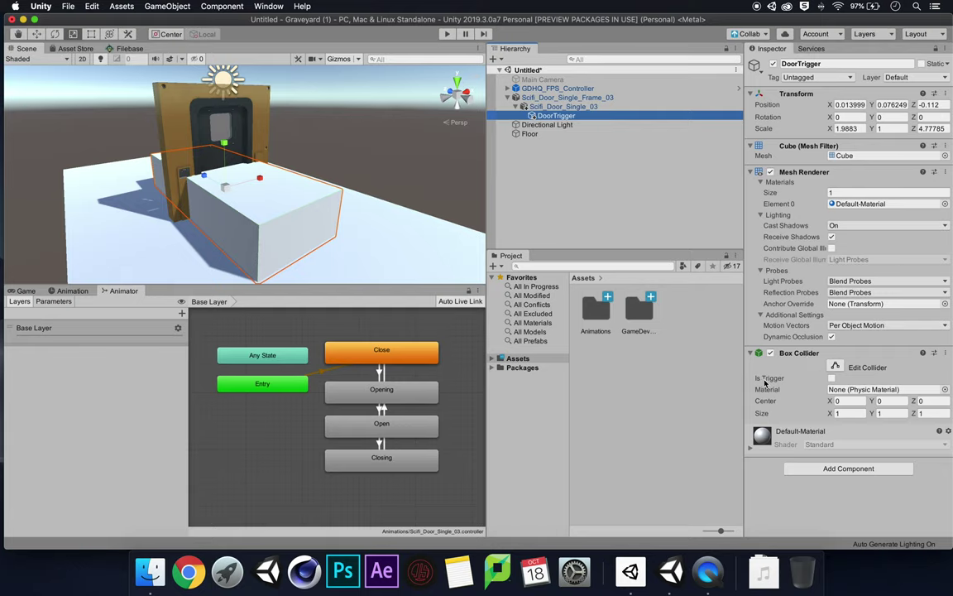
left_click(831, 378)
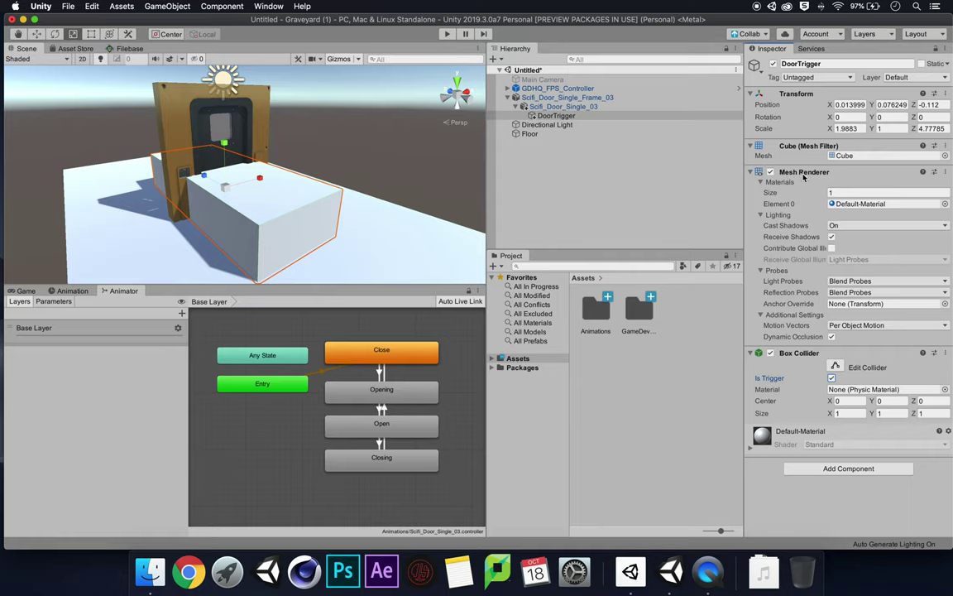
left_click(770, 171)
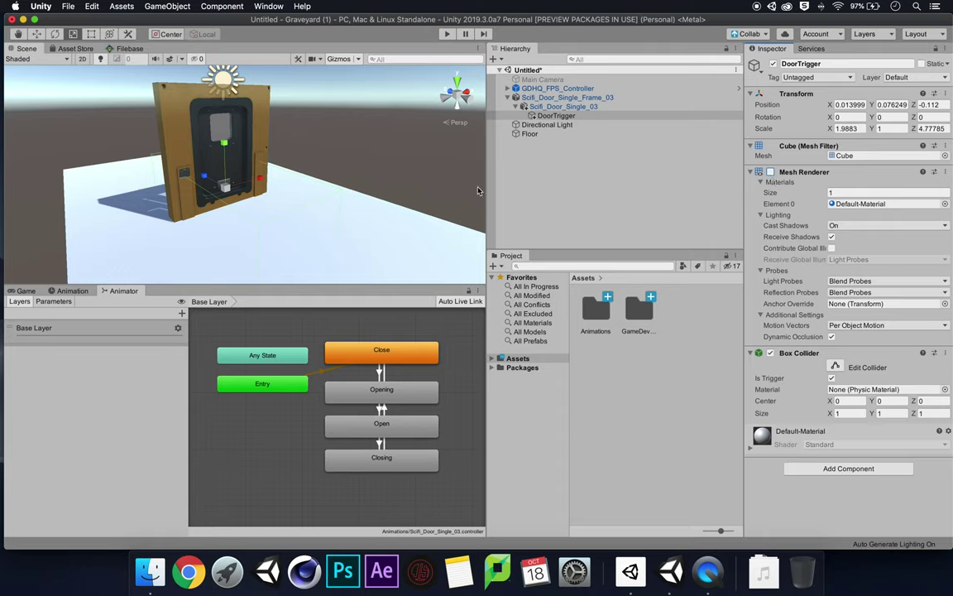
left_click_drag(362, 198, 446, 157, "alt")
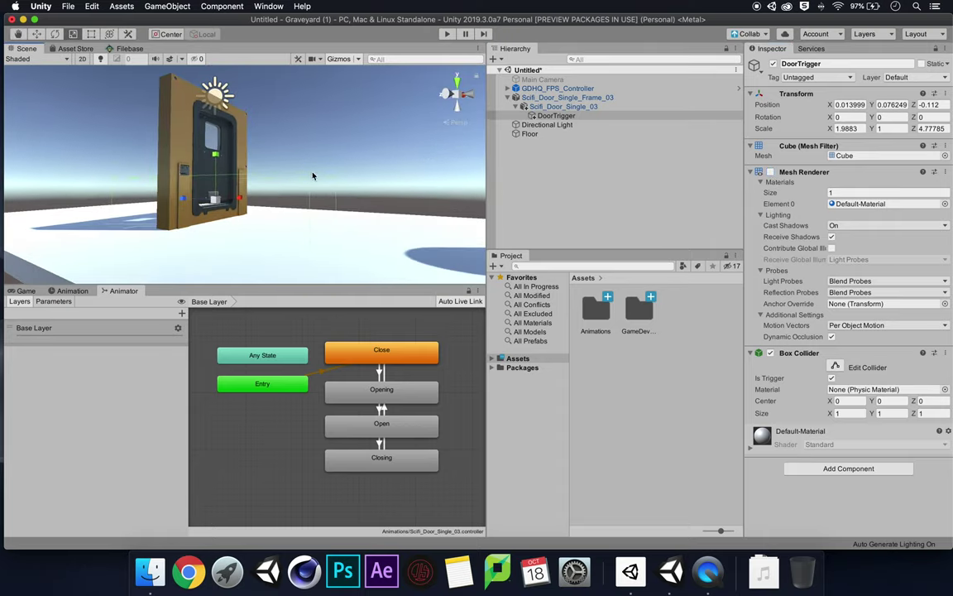
left_click_drag(364, 160, 267, 177, "alt")
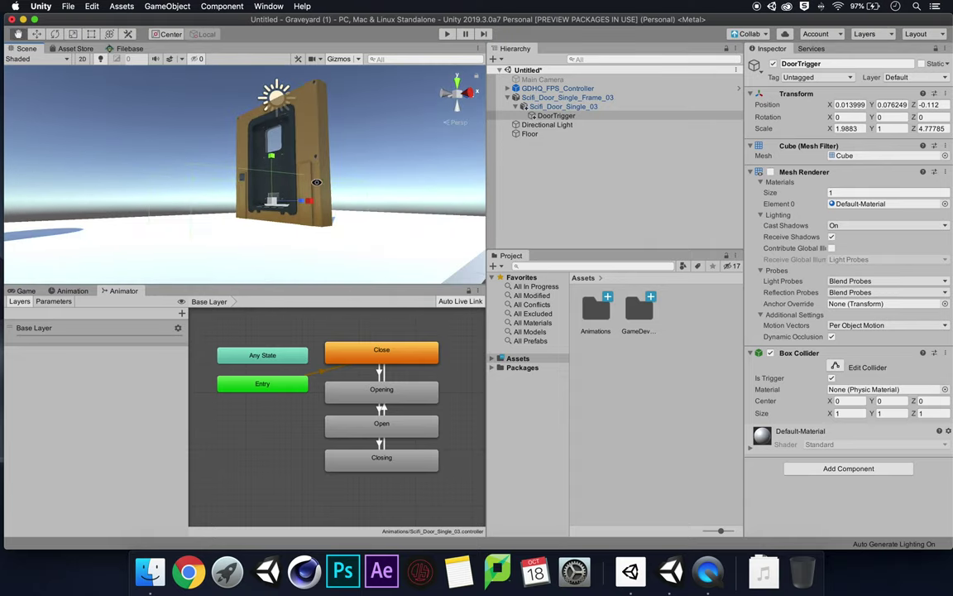
left_click_drag(329, 178, 283, 200, "alt")
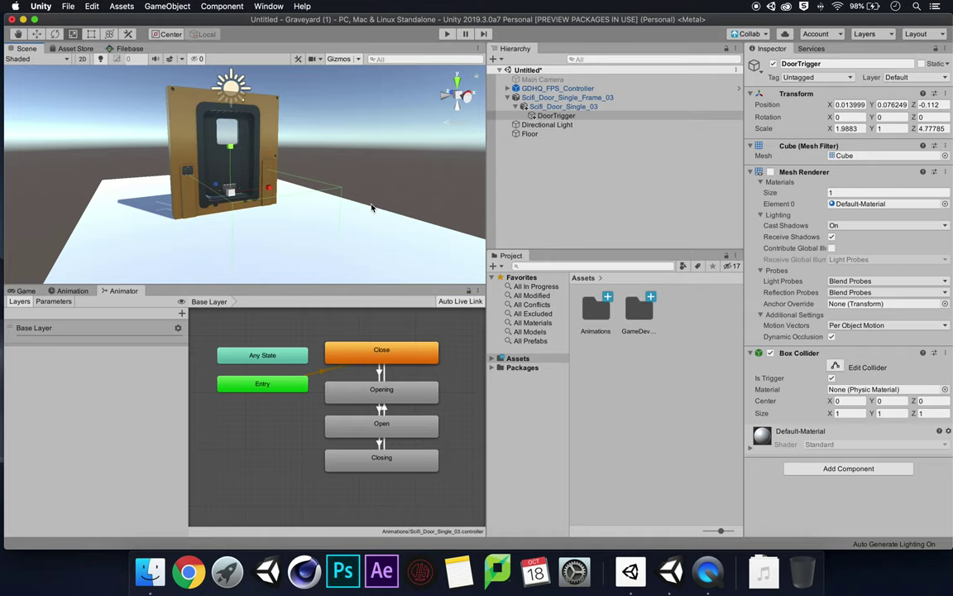
Add a new Bool parameter to the door animator and name it isOpening
left_click(54, 302)
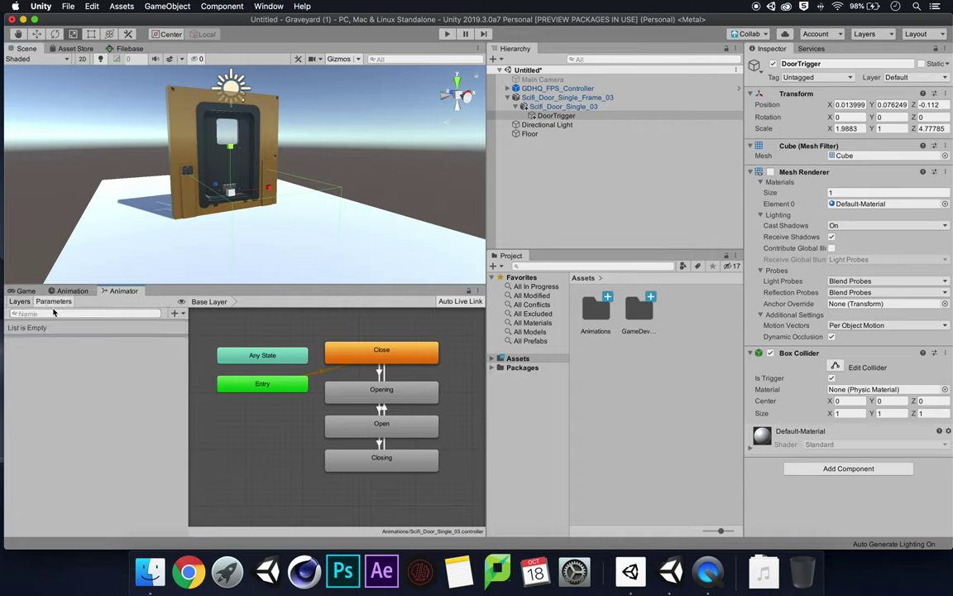
left_click(179, 314)
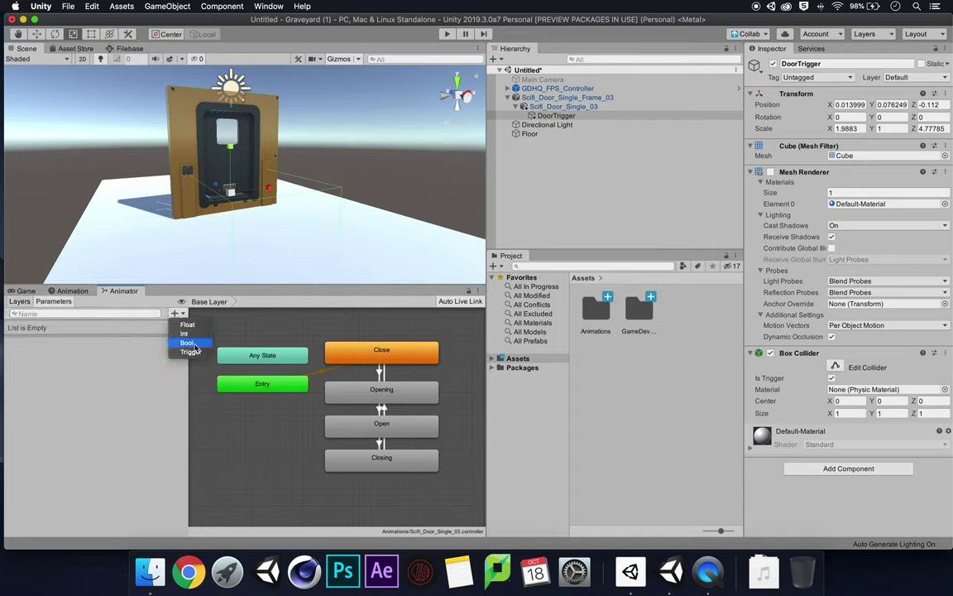
left_click(187, 343)
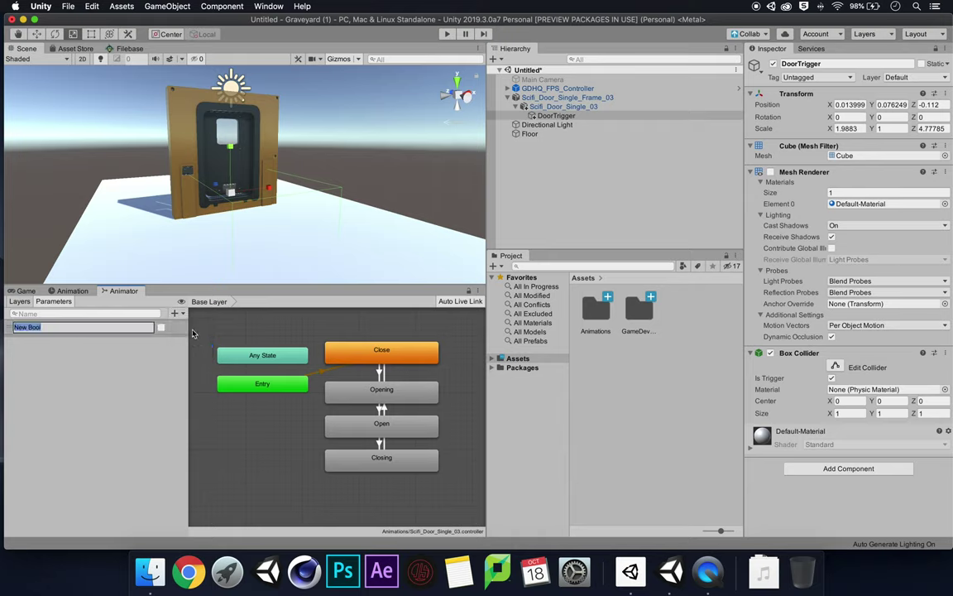
type("isOpening")
key("Return")
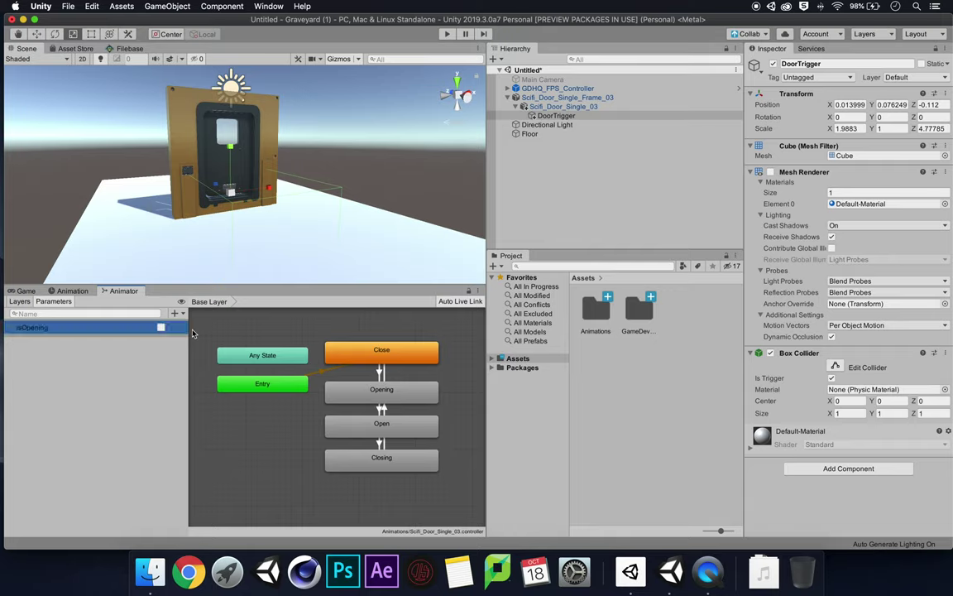
scroll(418, 378, "up", 1)
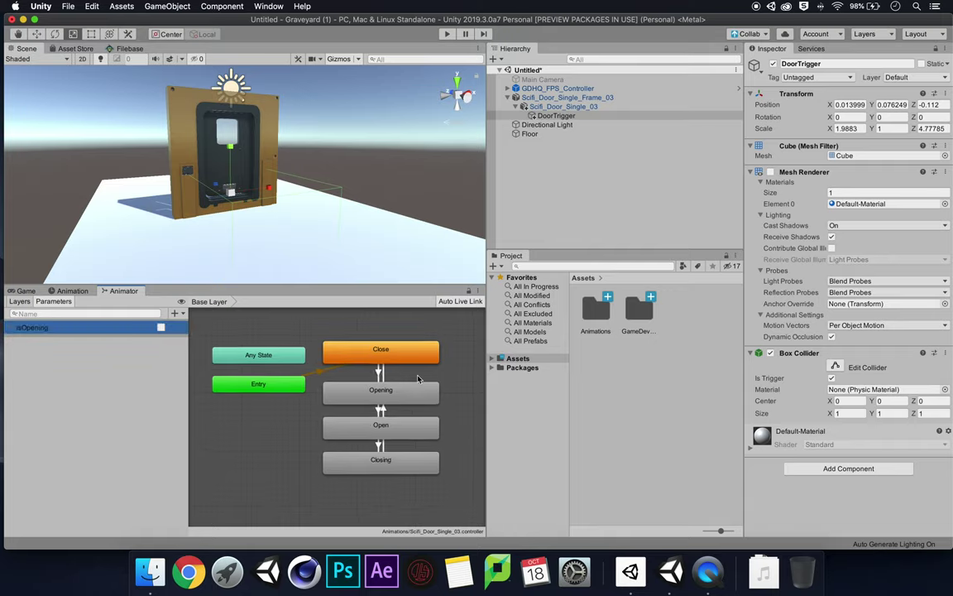
scroll(418, 378, "up", 3)
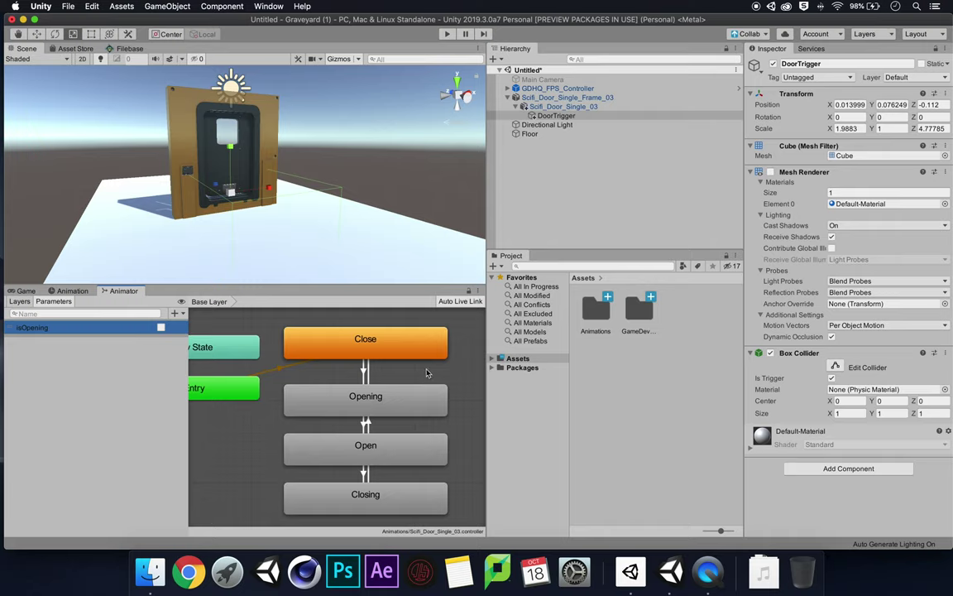
scroll(427, 373, "right", 3)
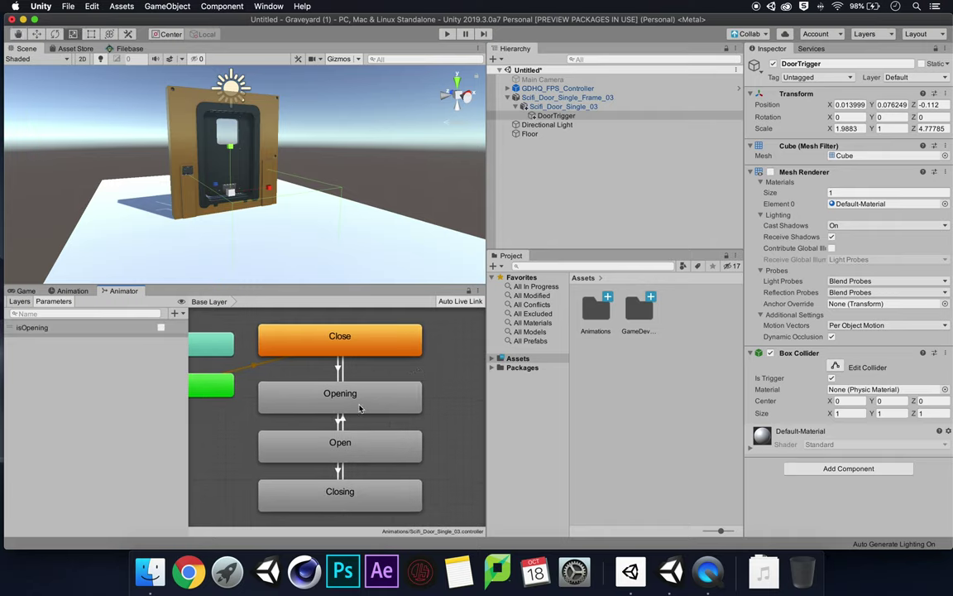
Add isOpening conditions: true on Close→Opening and false on Open→Closing
left_click(339, 367)
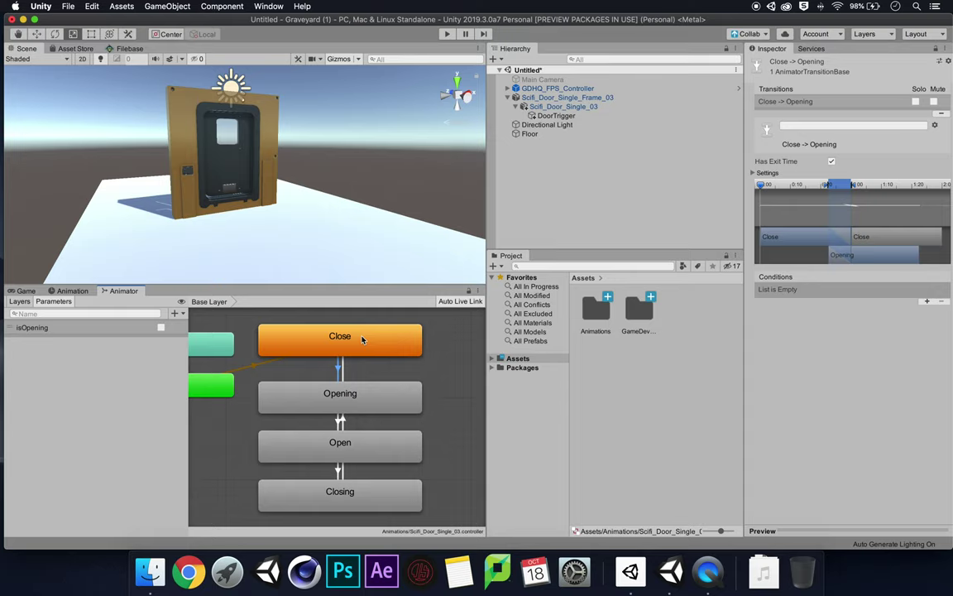
left_click(927, 301)
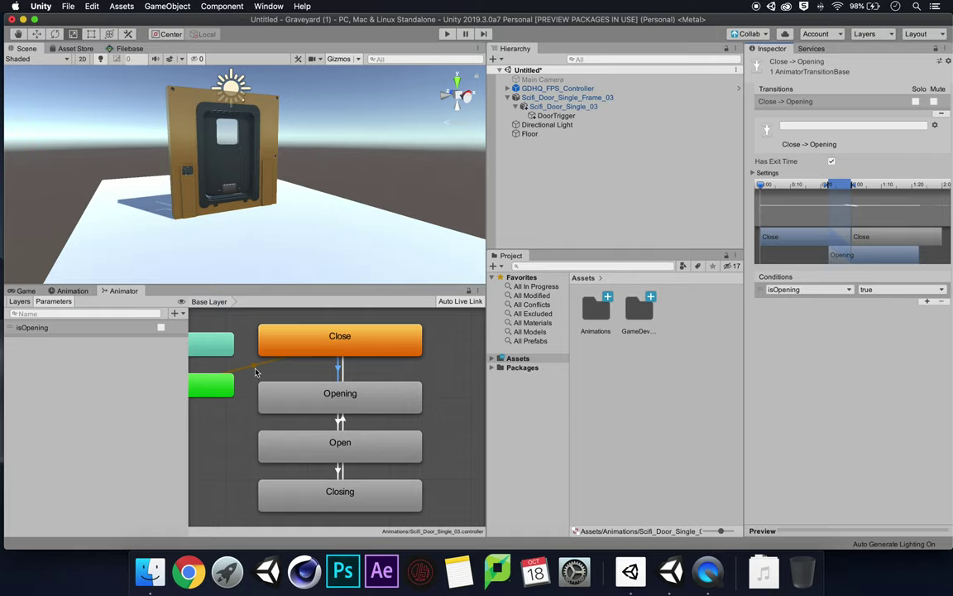
left_click(346, 466)
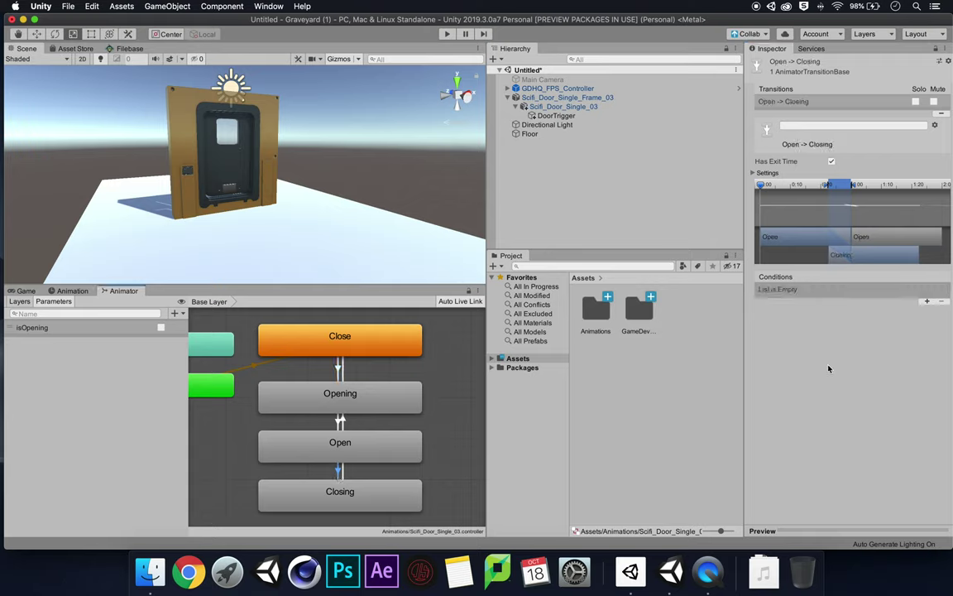
left_click(927, 301)
left_click(876, 291)
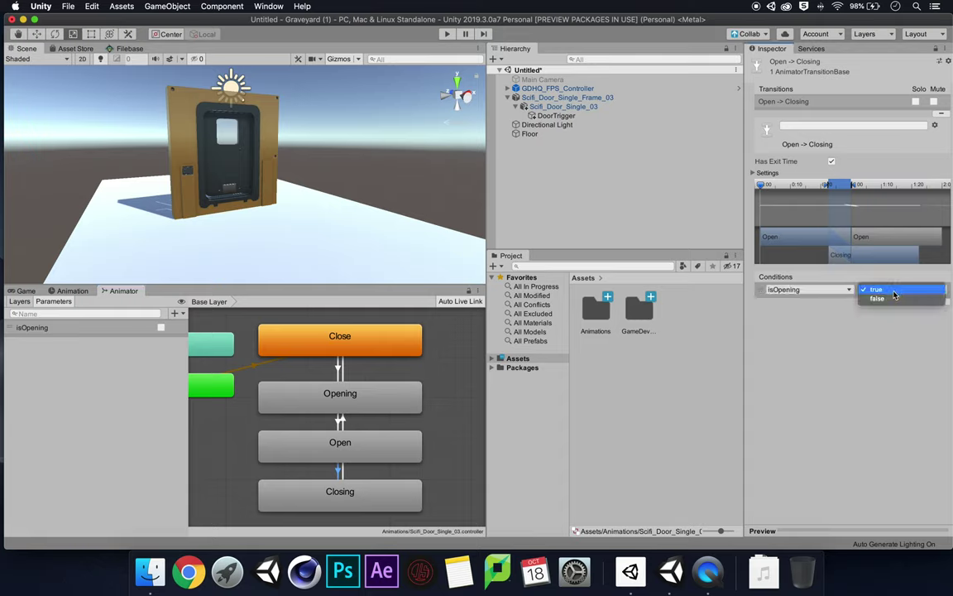
left_click(873, 299)
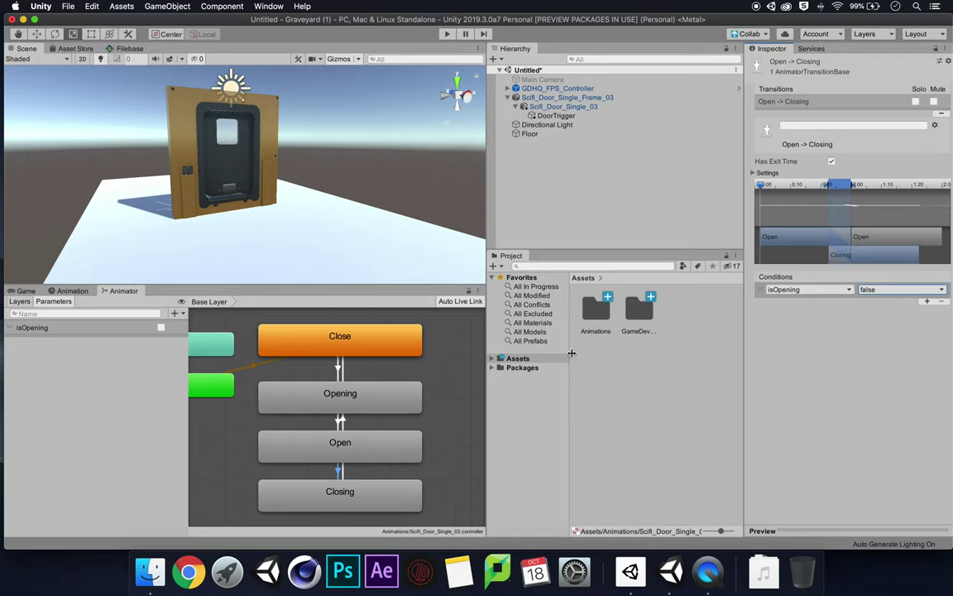
Create a C# Script named DoorController in Assets and open it in Visual Studio
right_click(687, 332)
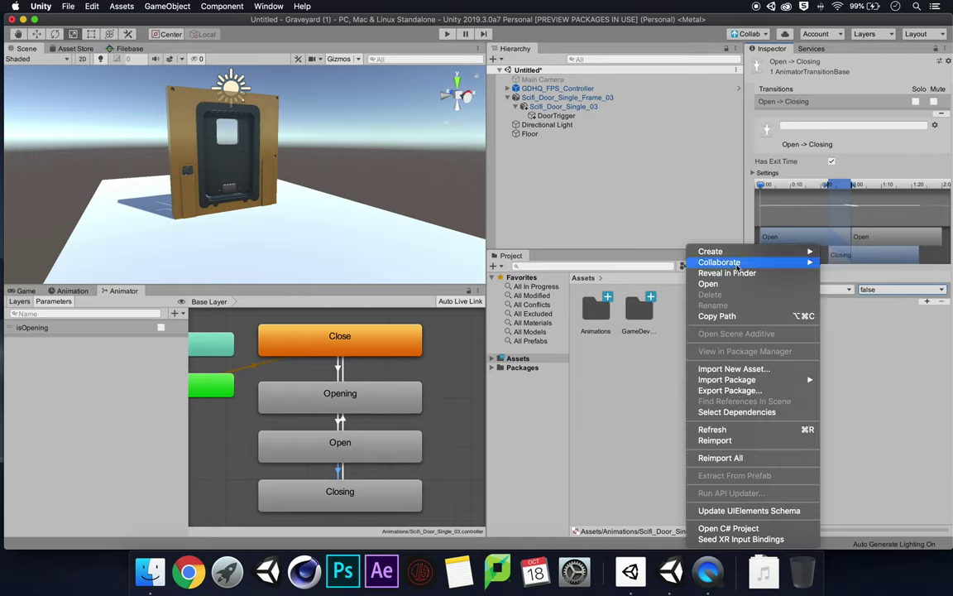
mouse_move(737, 253)
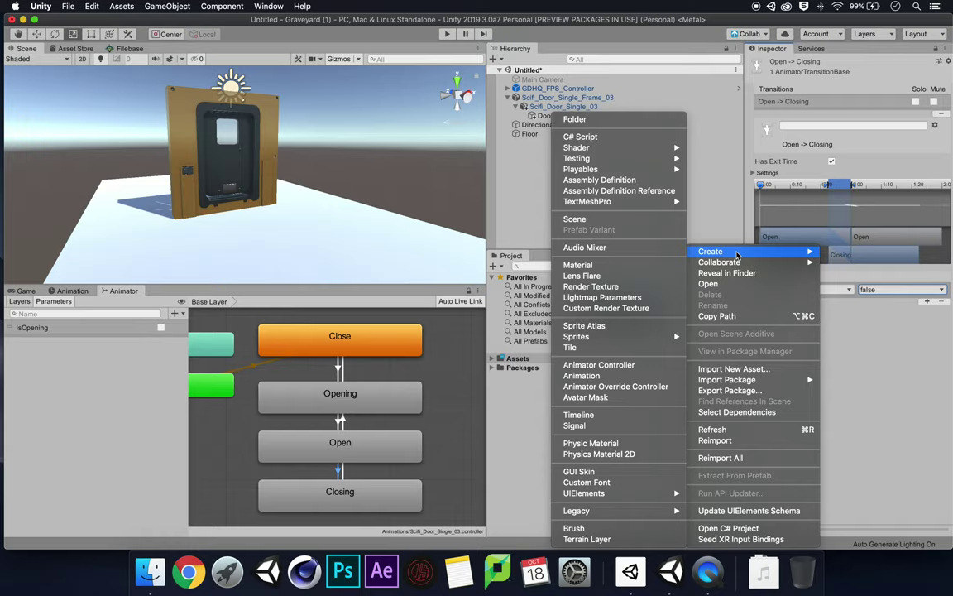
left_click(619, 141)
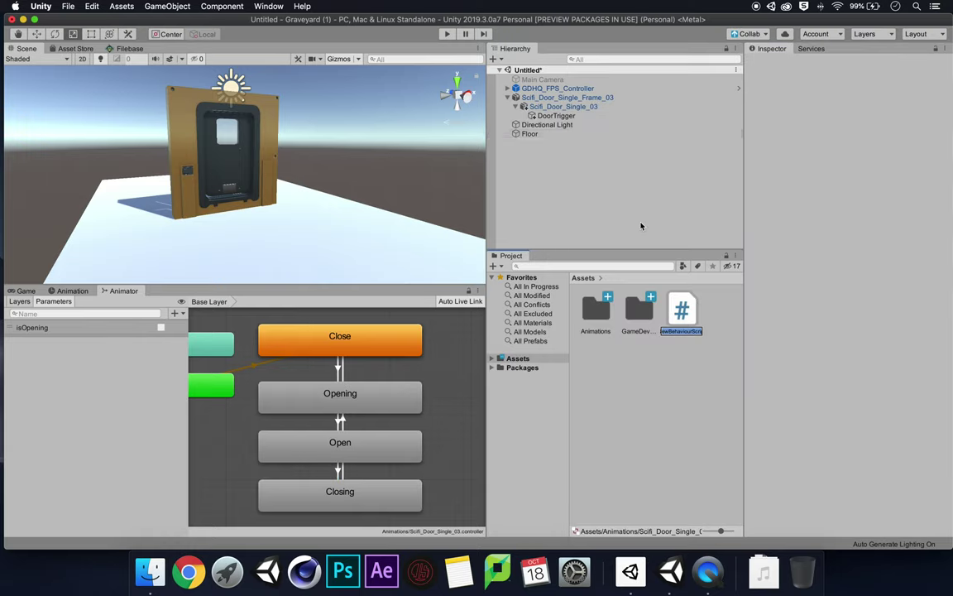
type("DoorController")
key("Return")
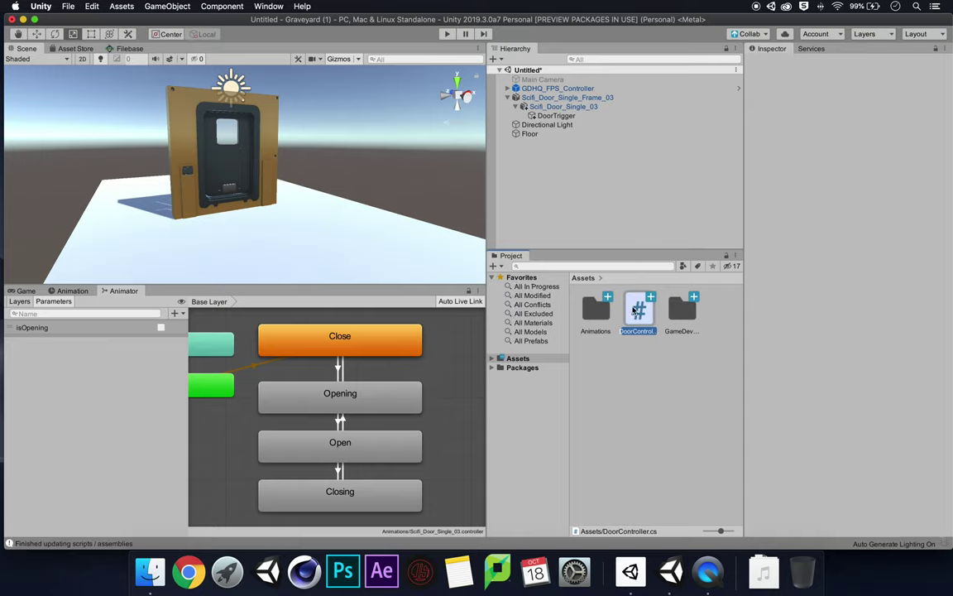
double_click(636, 310)
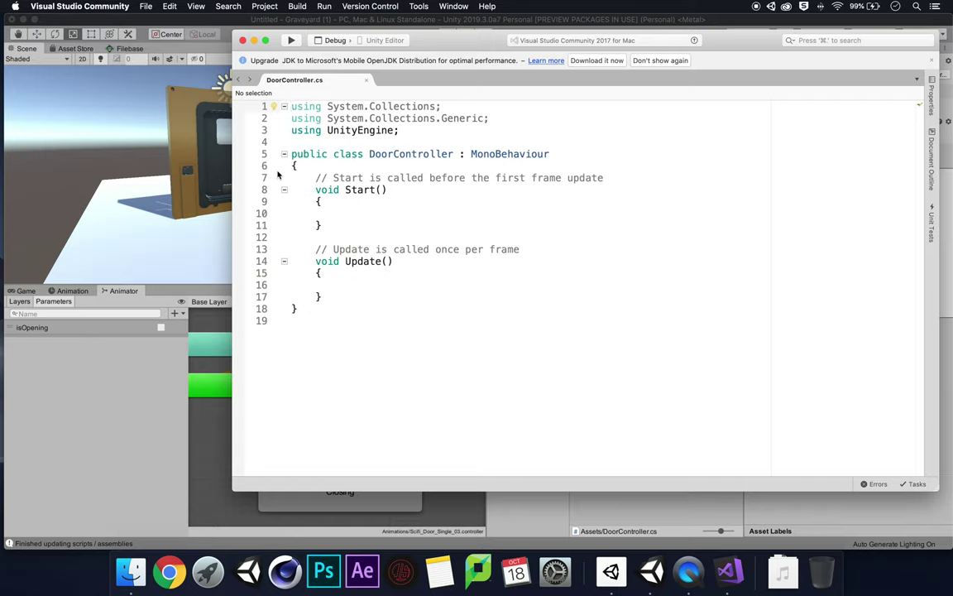
Declare the field 'Animator _doorAnim;' on a new line at the top of DoorController
left_click(334, 167)
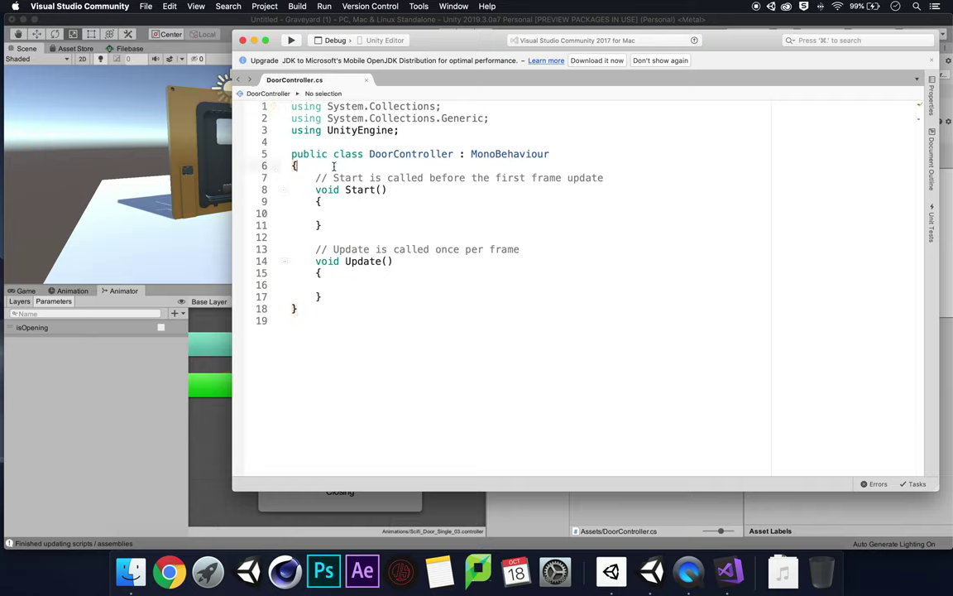
key("Return")
key("Return")
key("Up")
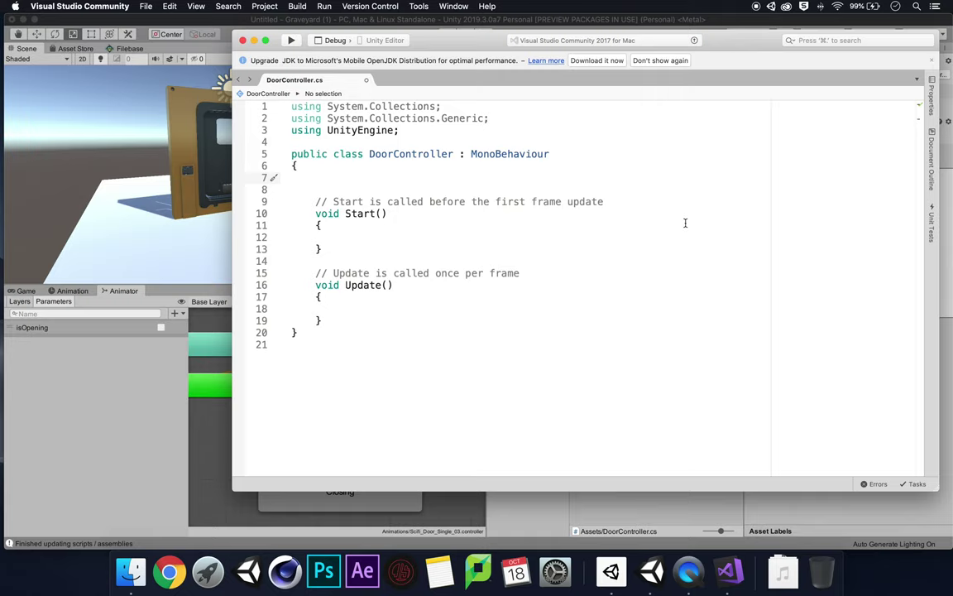
type("Anima")
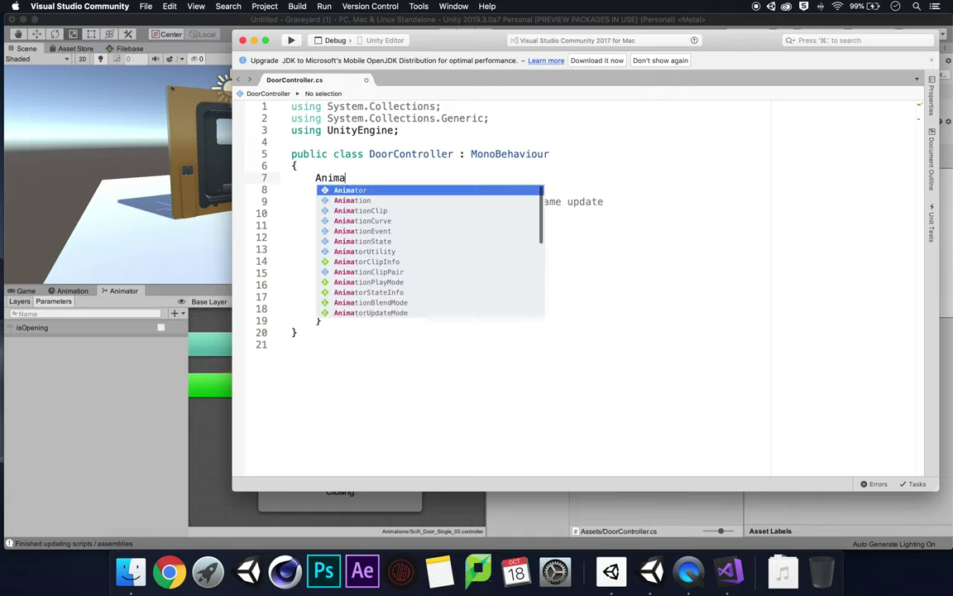
key("Tab")
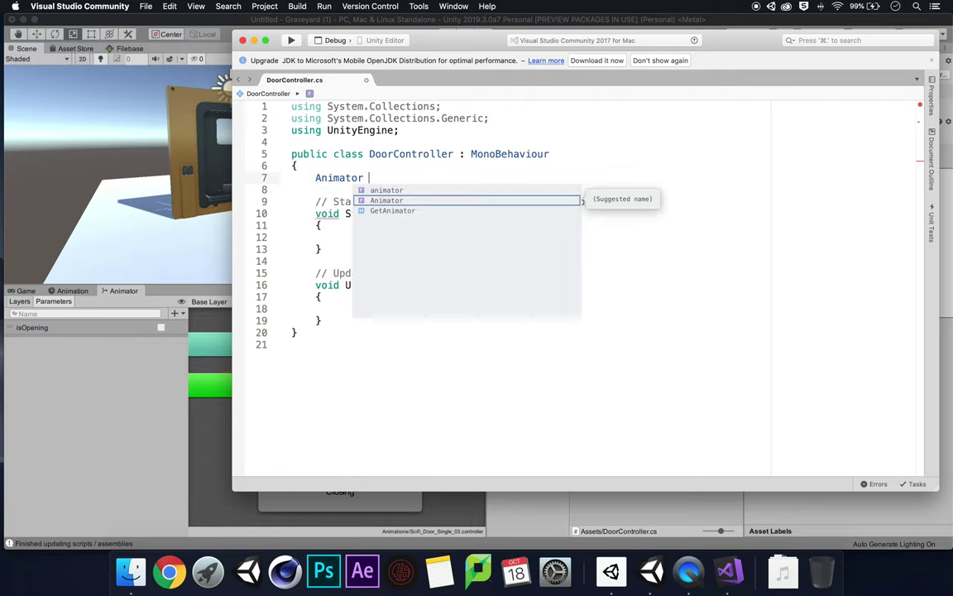
type("_door")
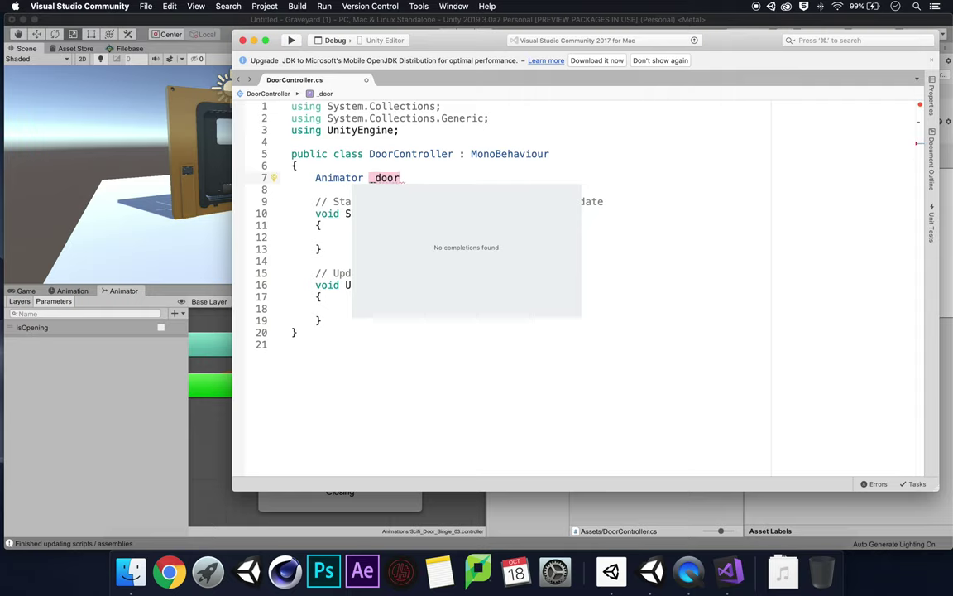
type("Anim;")
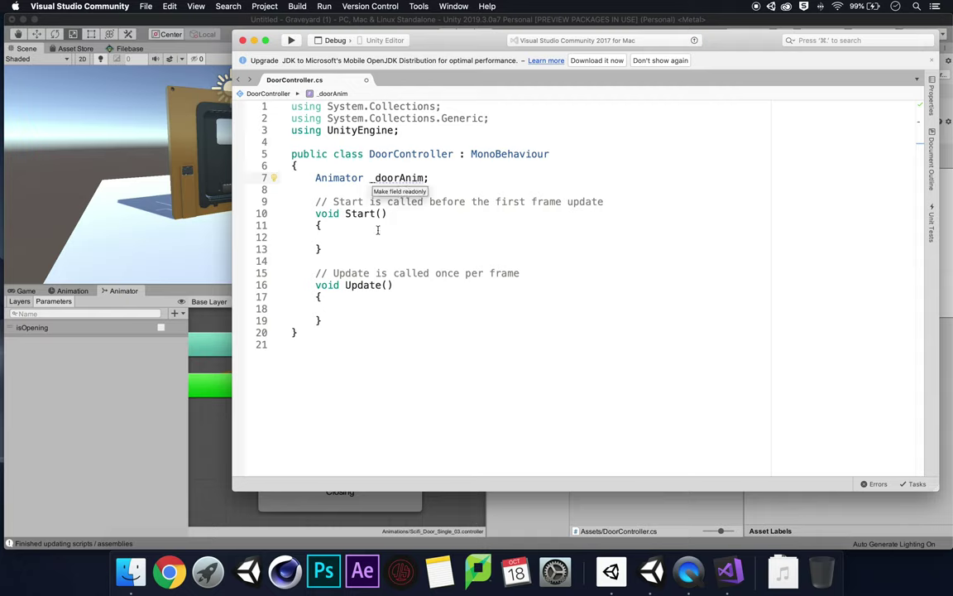
In Start(), write '_doorAnim = this.transform.parent.GetComponent<Animator>();'
left_click(353, 235)
left_click(352, 236)
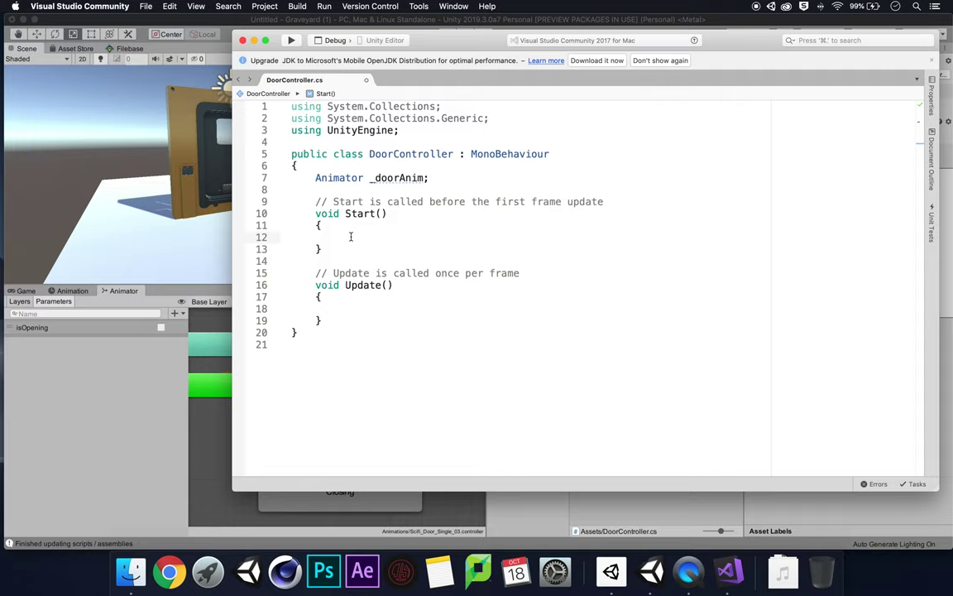
type("_door")
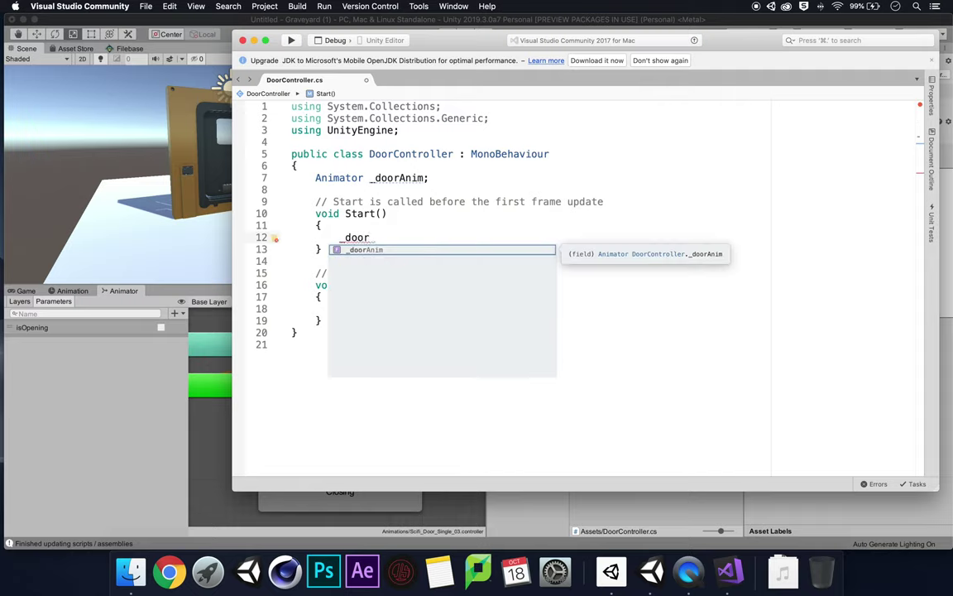
key("Return")
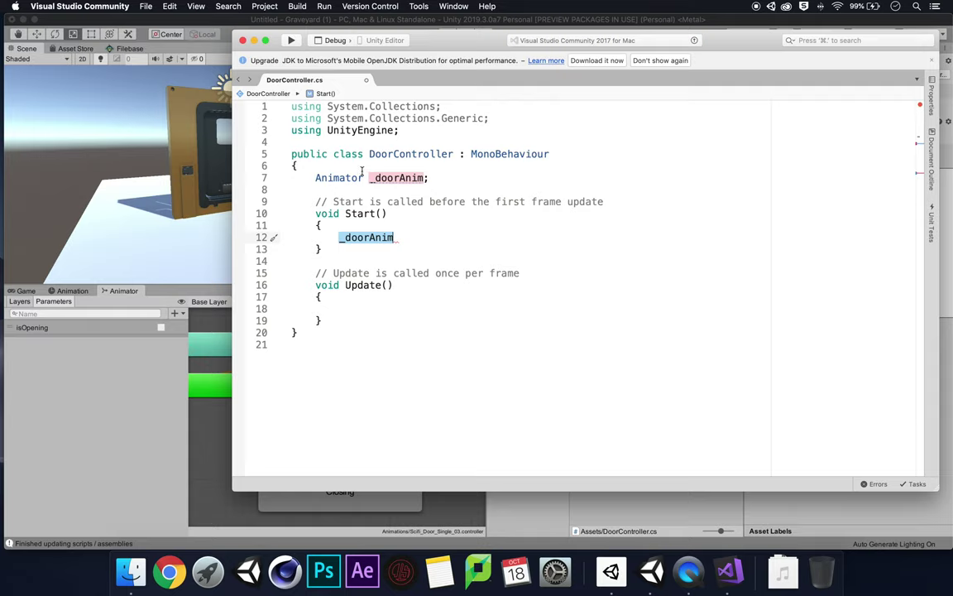
mouse_move(401, 238)
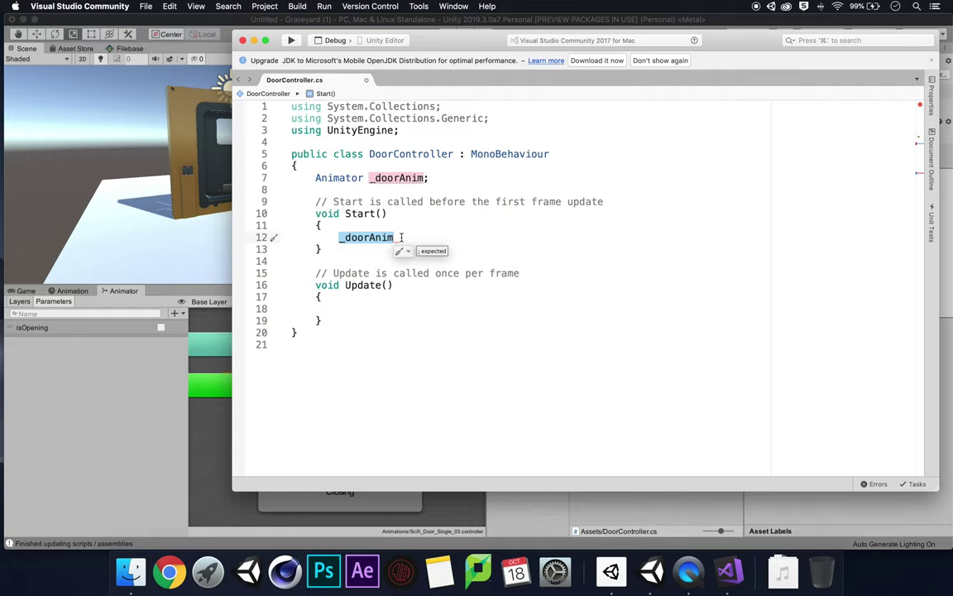
type("= this.")
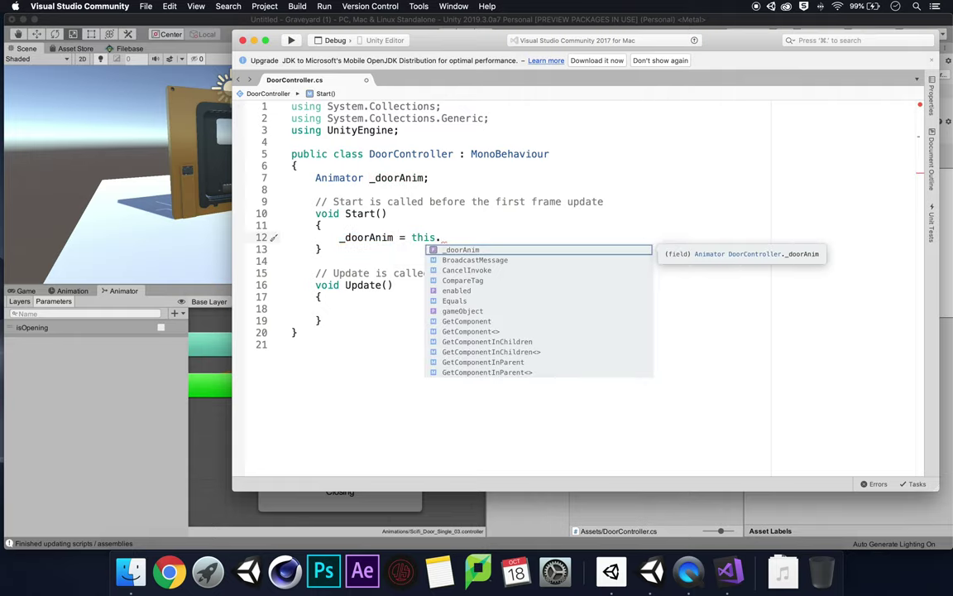
type("trans")
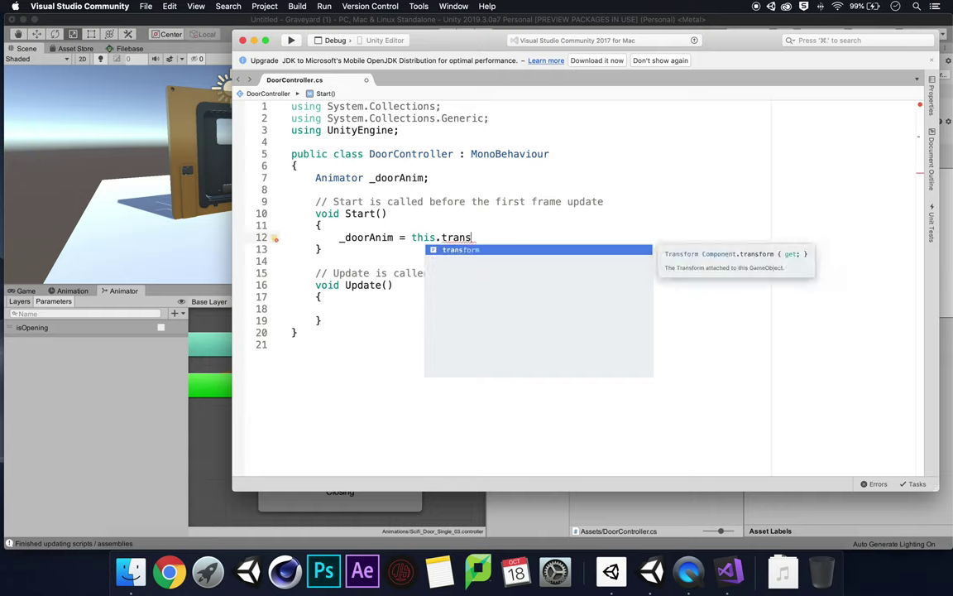
type("form.")
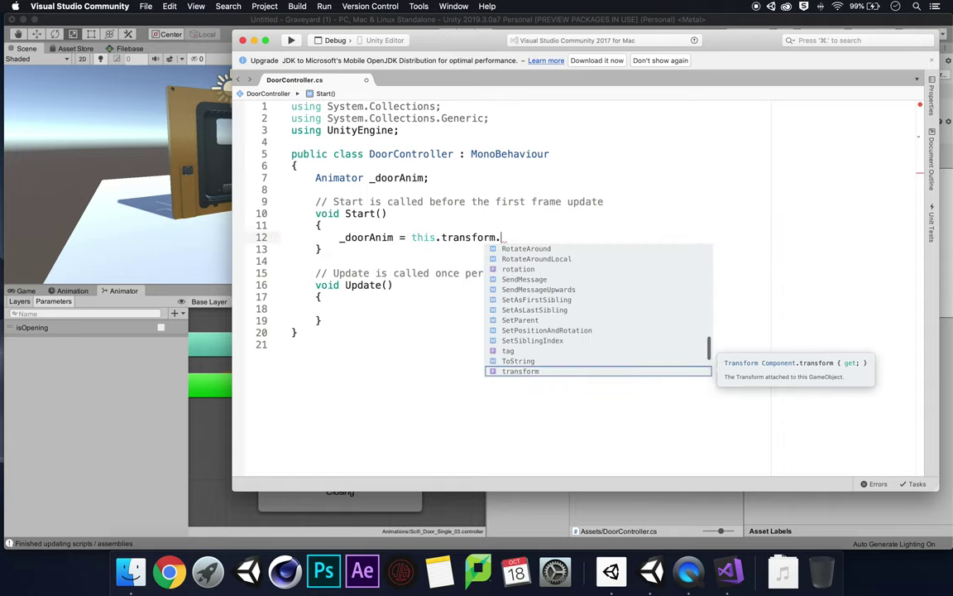
type("parent")
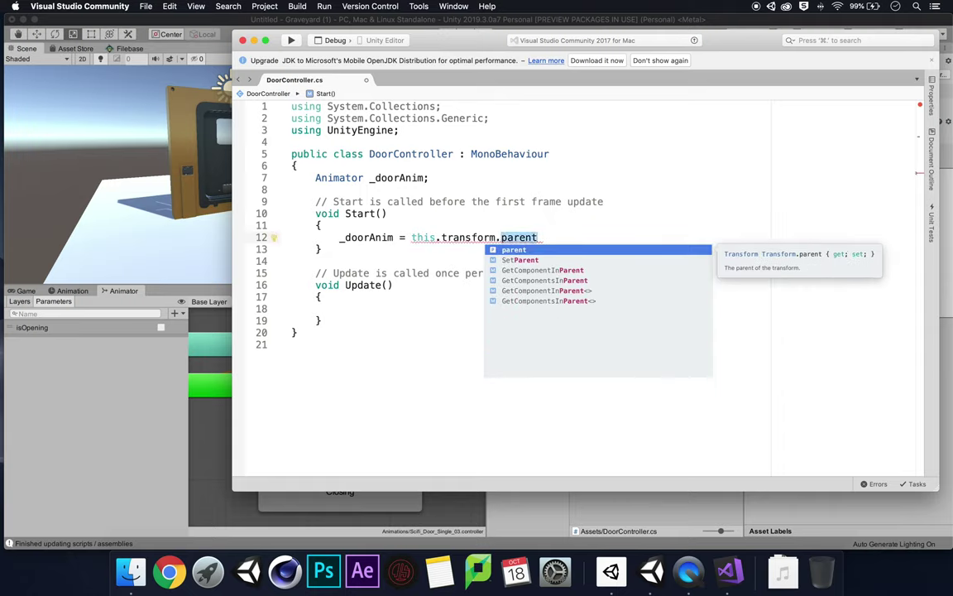
type(".Get")
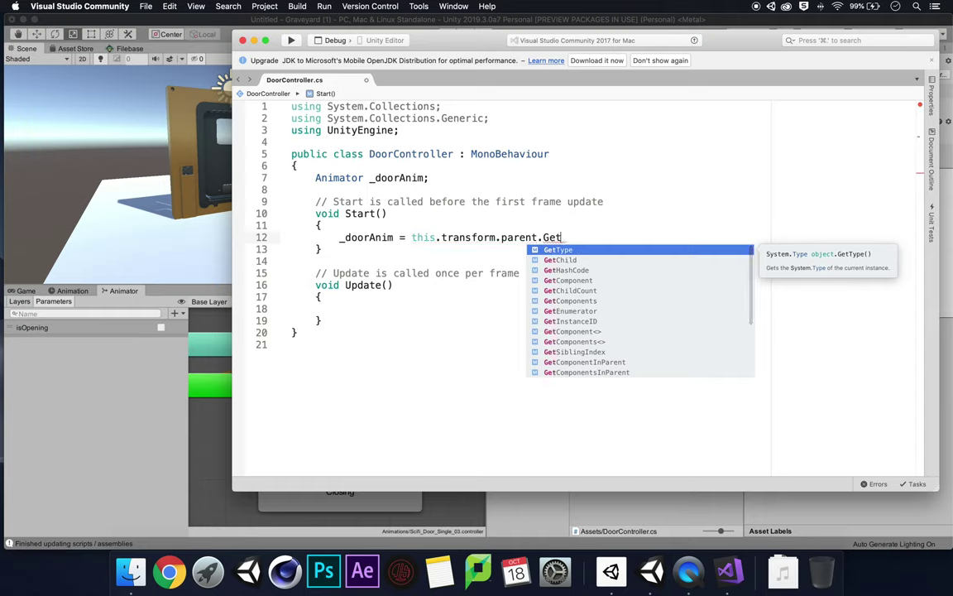
type("com")
key("Return")
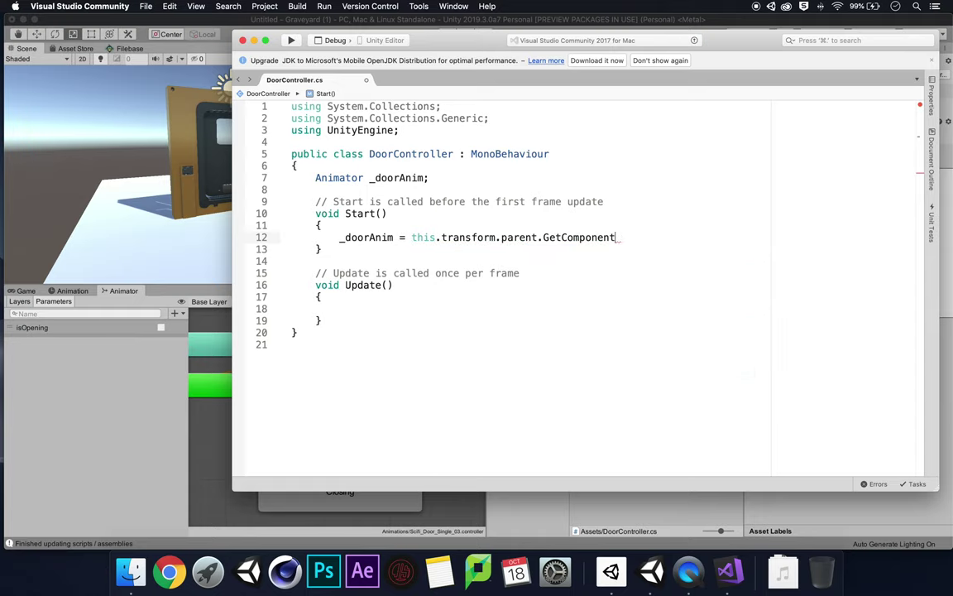
type("<A>")
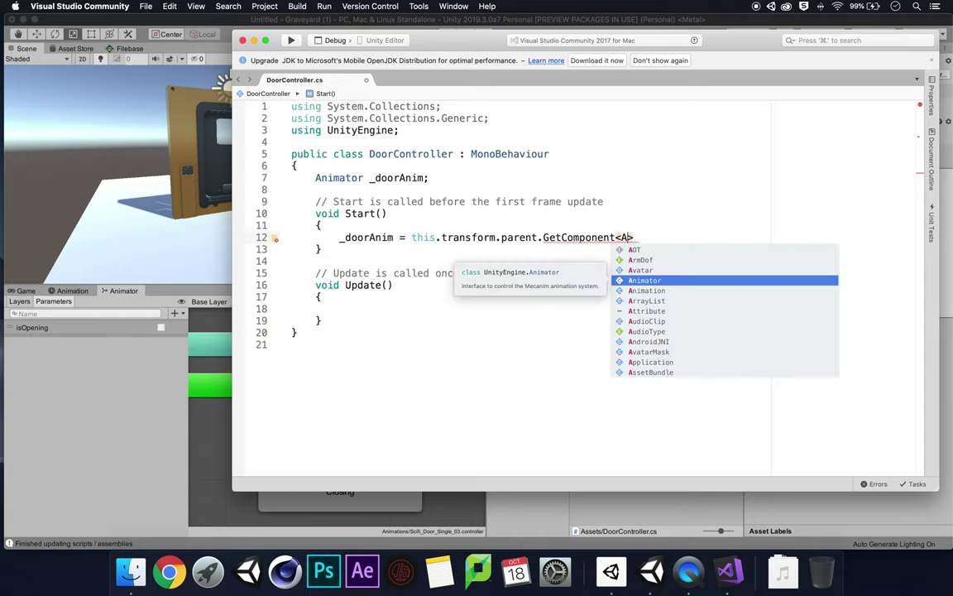
key("Return")
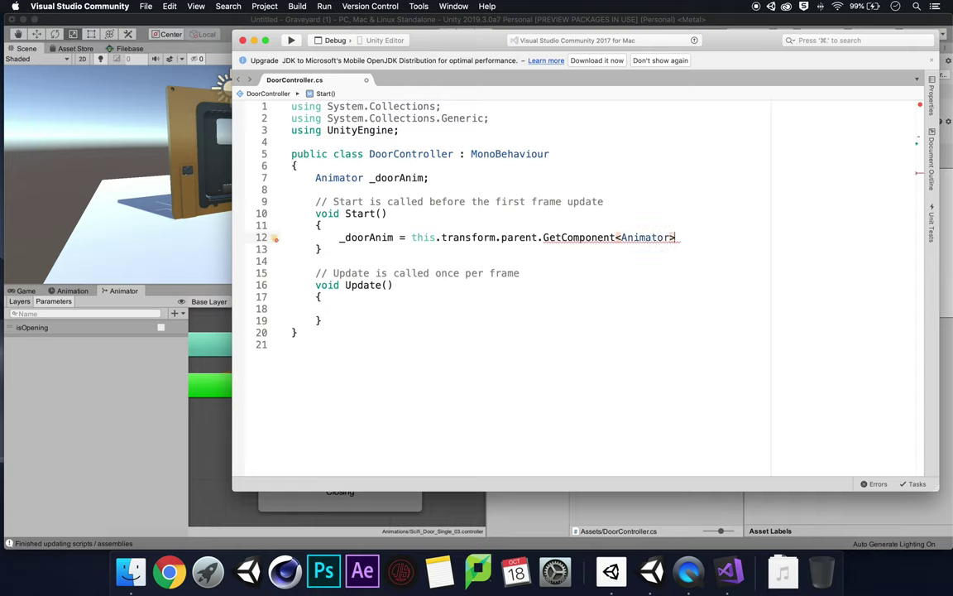
type("();")
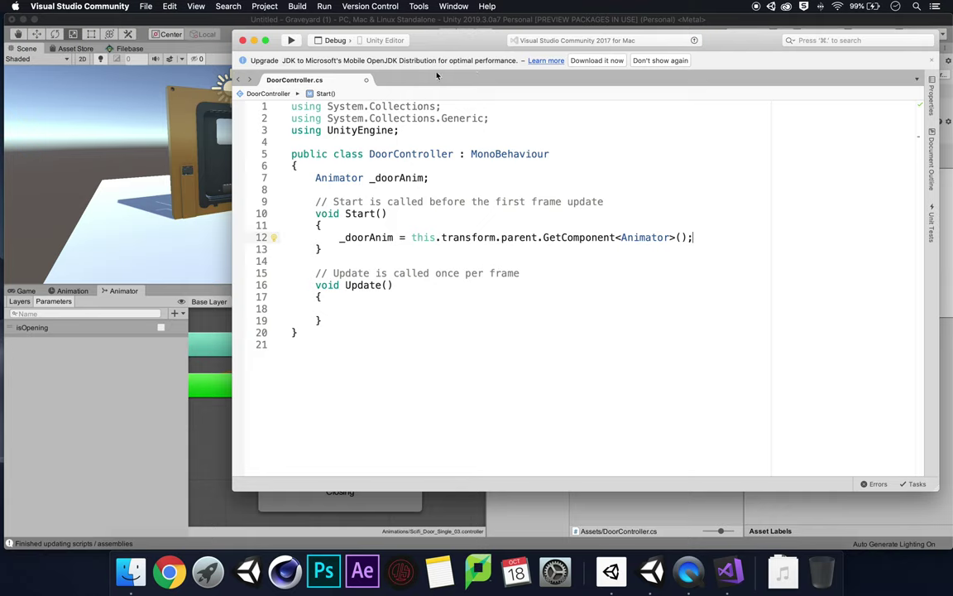
left_click_drag(412, 46, 385, 261)
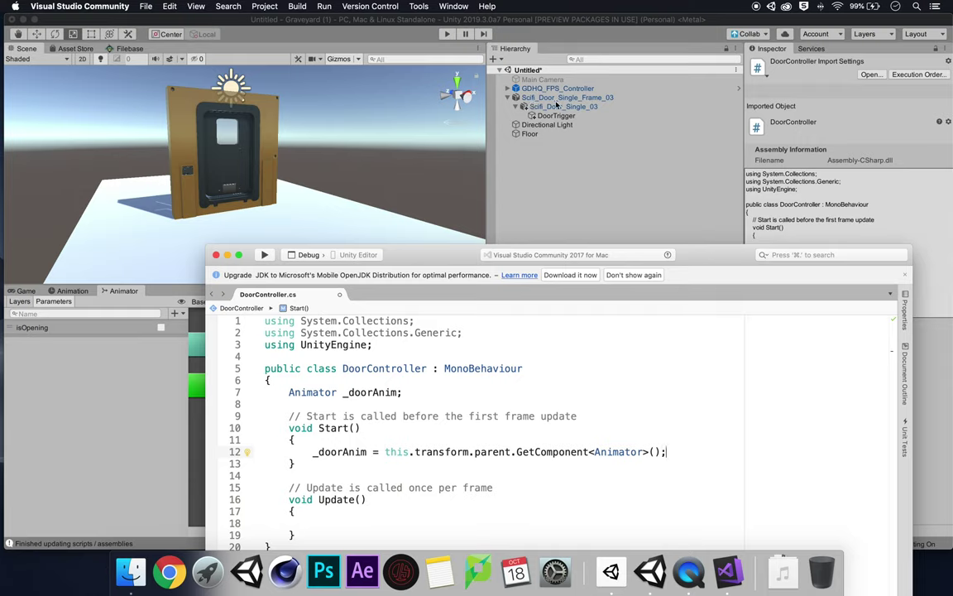
left_click_drag(701, 261, 665, 62)
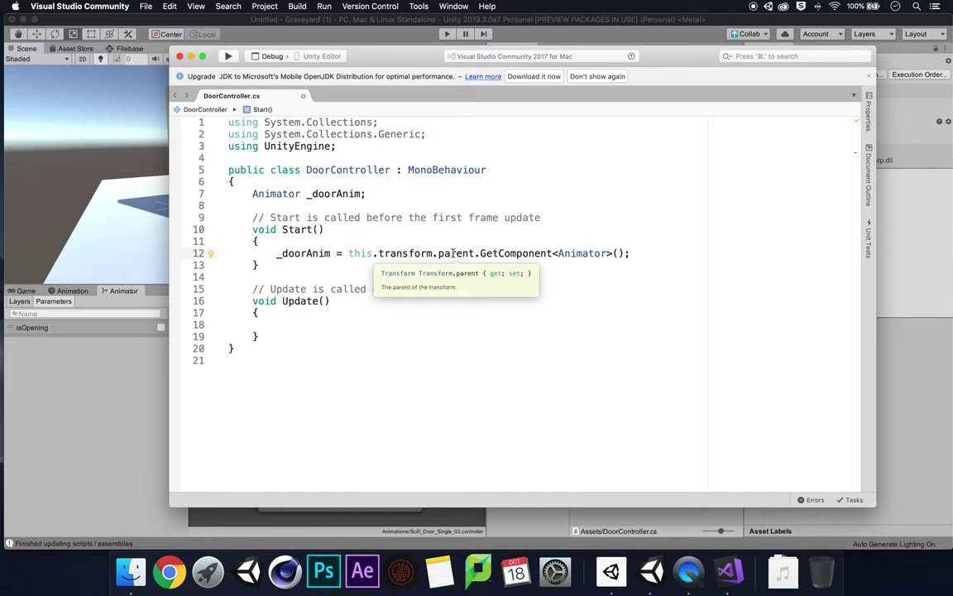
Insert a private void OnTriggerEnter method below the _doorAnim field
left_click(389, 193)
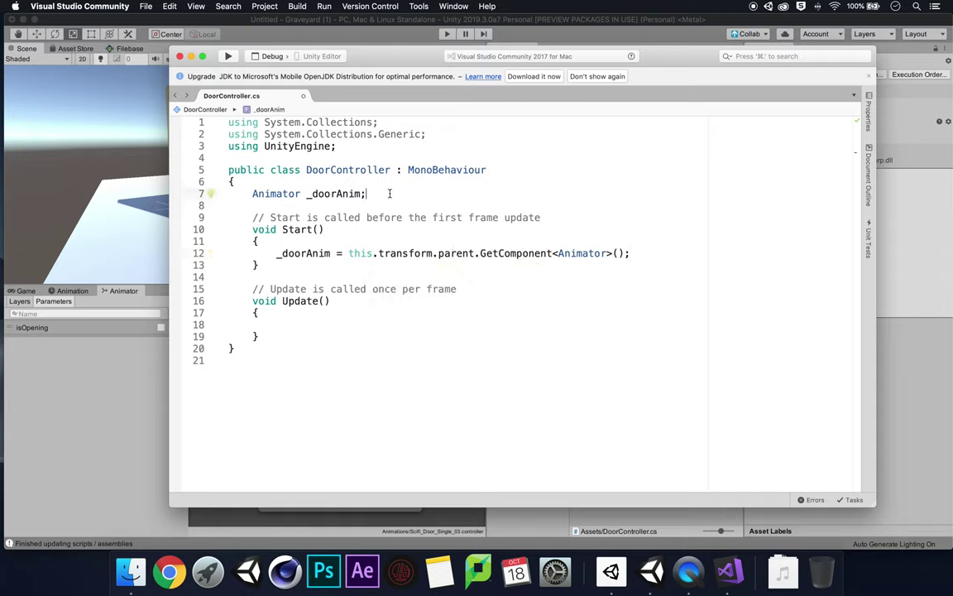
key("Return")
key("Return")
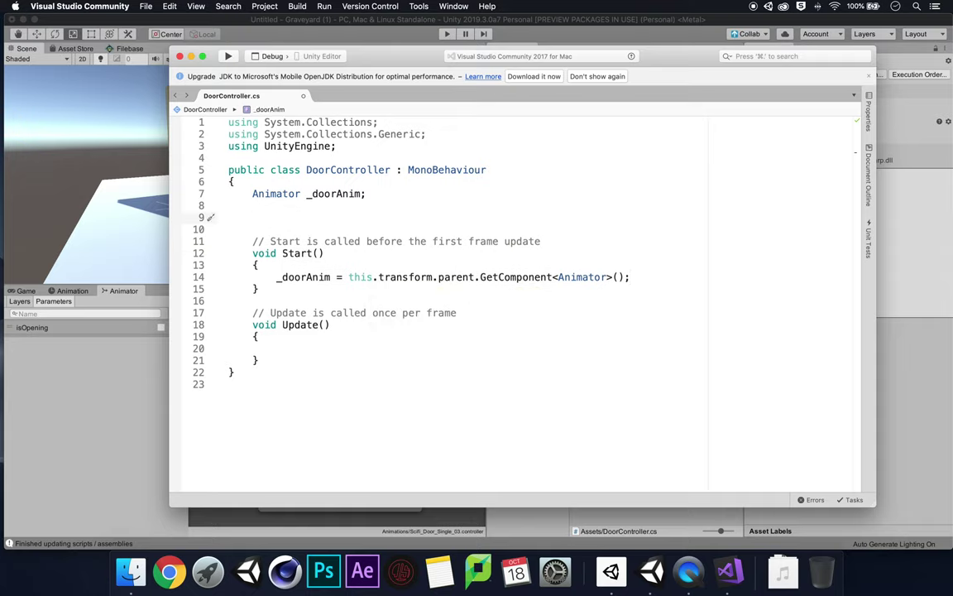
type("voi")
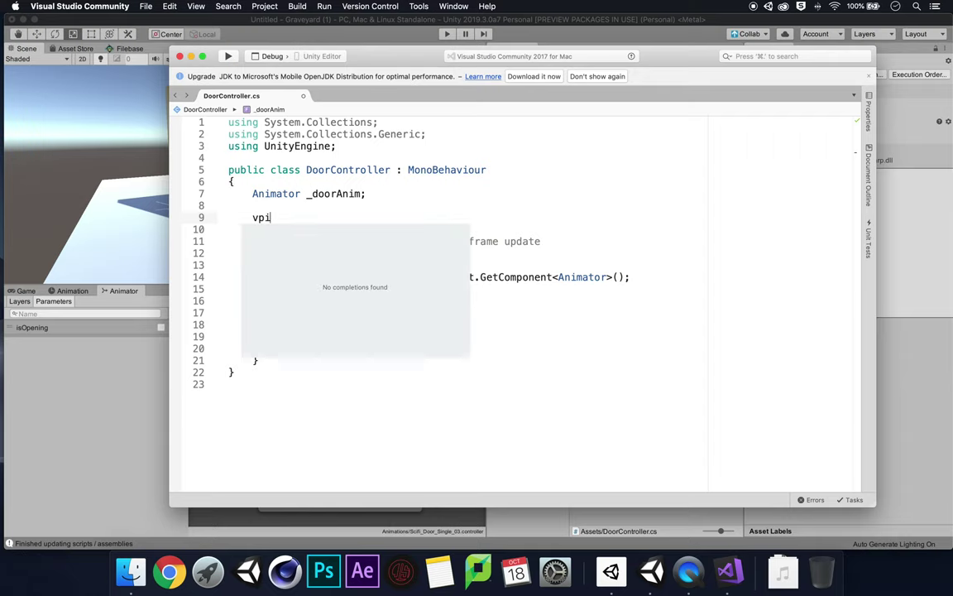
key("BackSpace")
key("BackSpace")
key("BackSpace")
type("private vi")
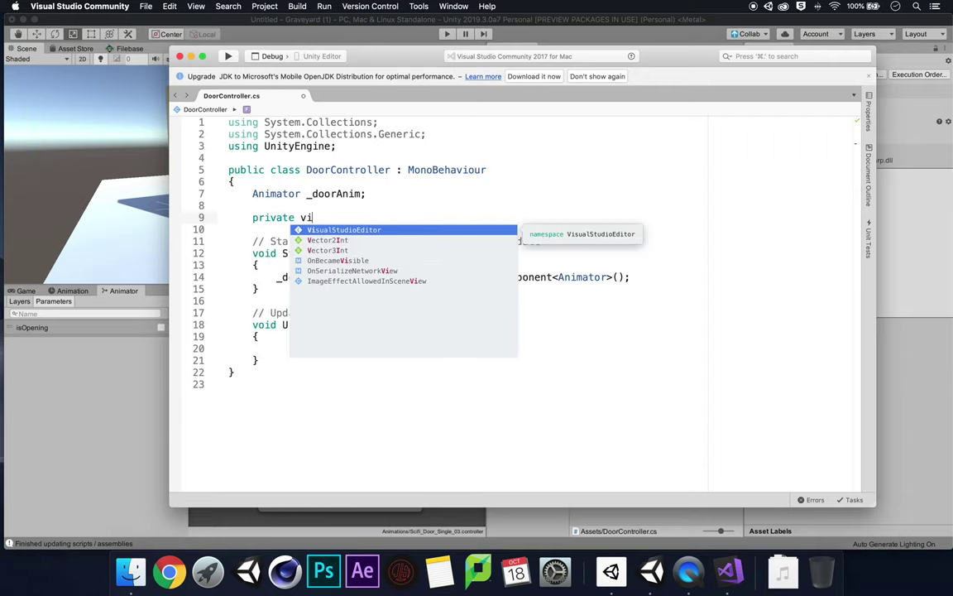
key("BackSpace")
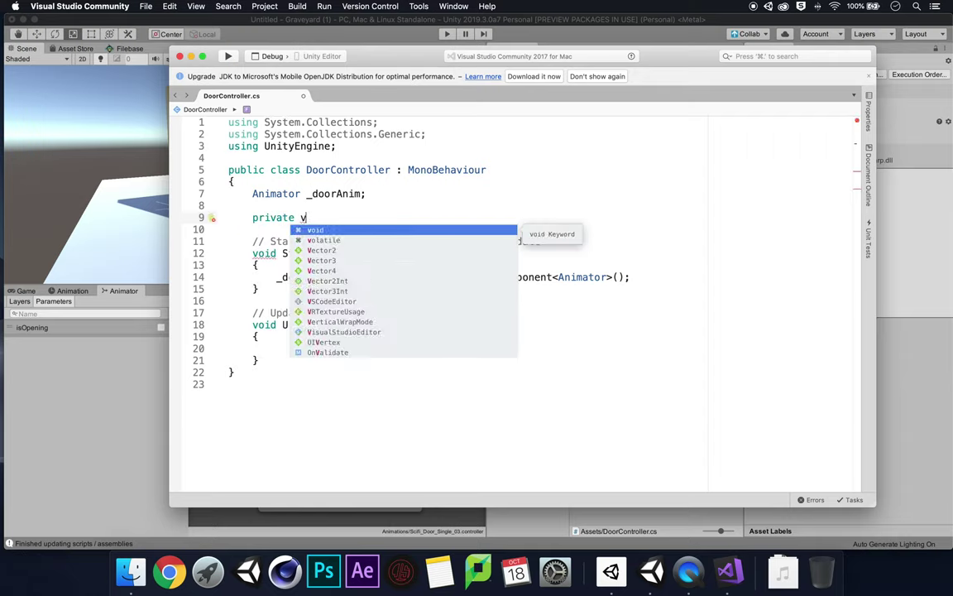
type("oid O")
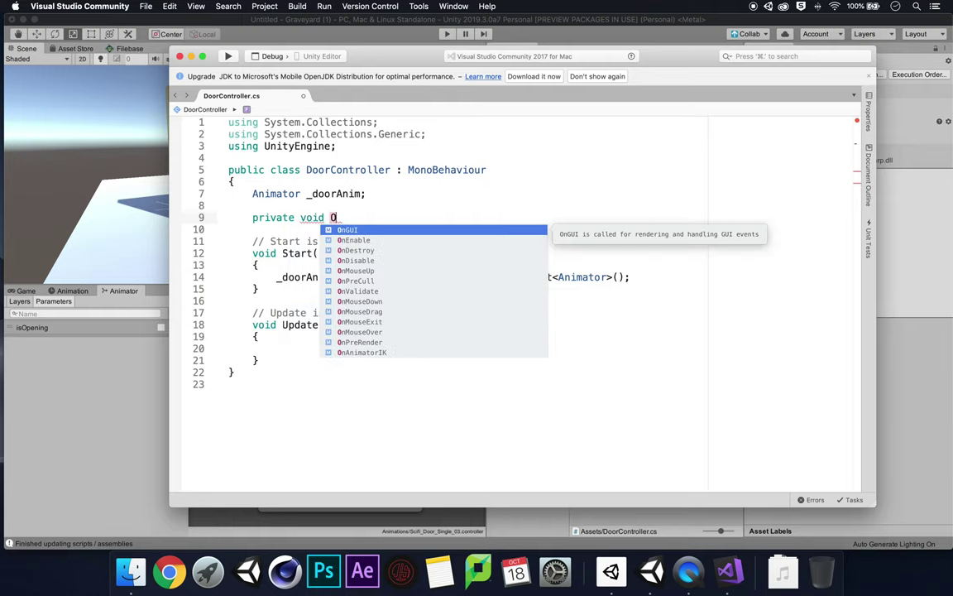
type("ntri")
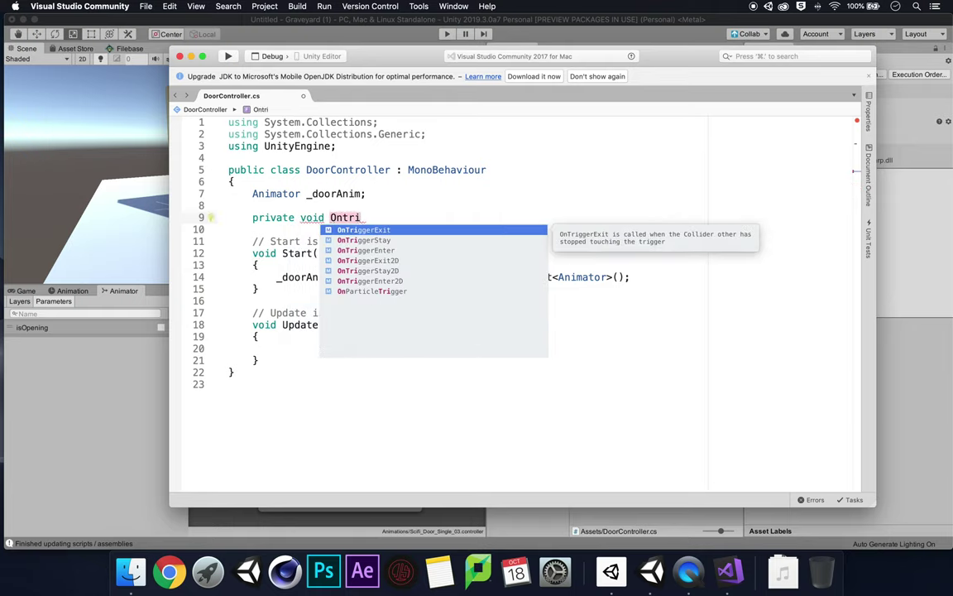
key("Down")
key("Down")
key("Return")
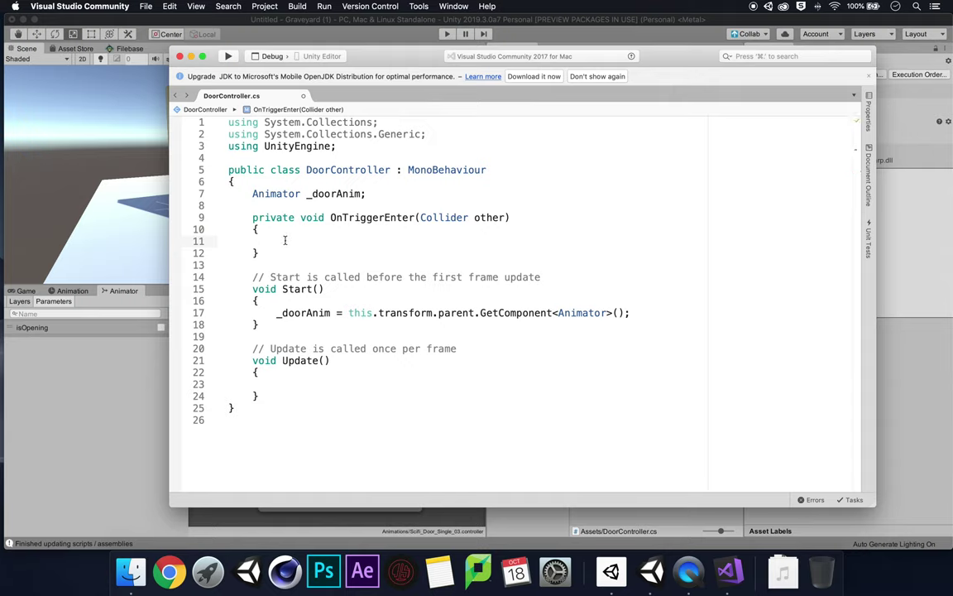
Inside OnTriggerEnter, add '_doorAnim.SetBool("isOpening", true);'
type("_do")
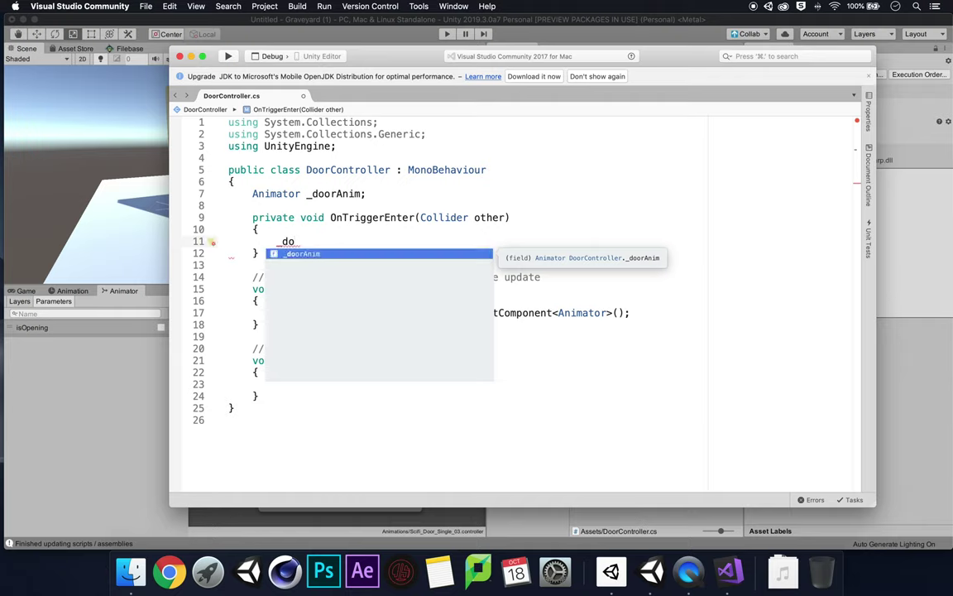
key("Return")
type(".")
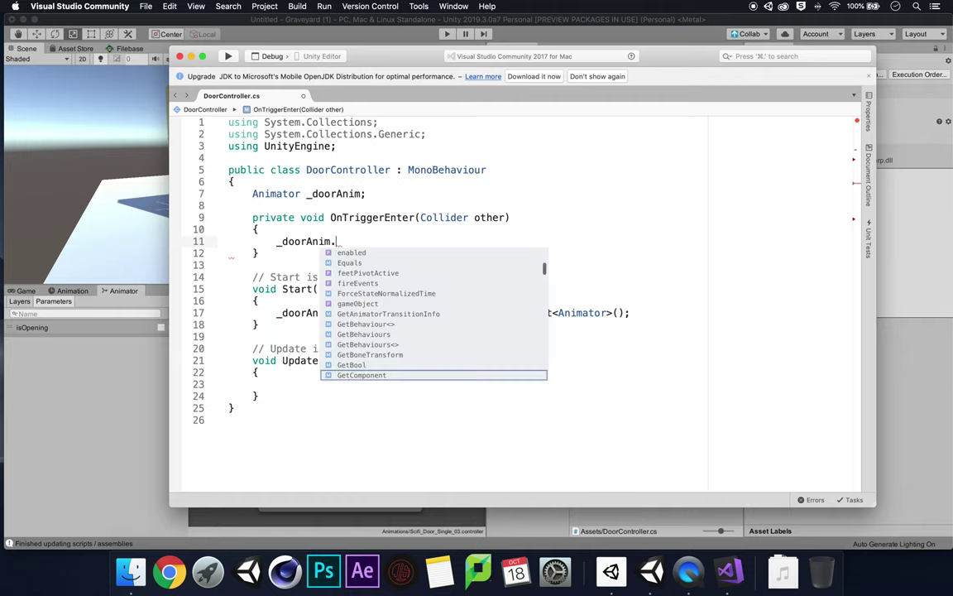
type("SetBool")
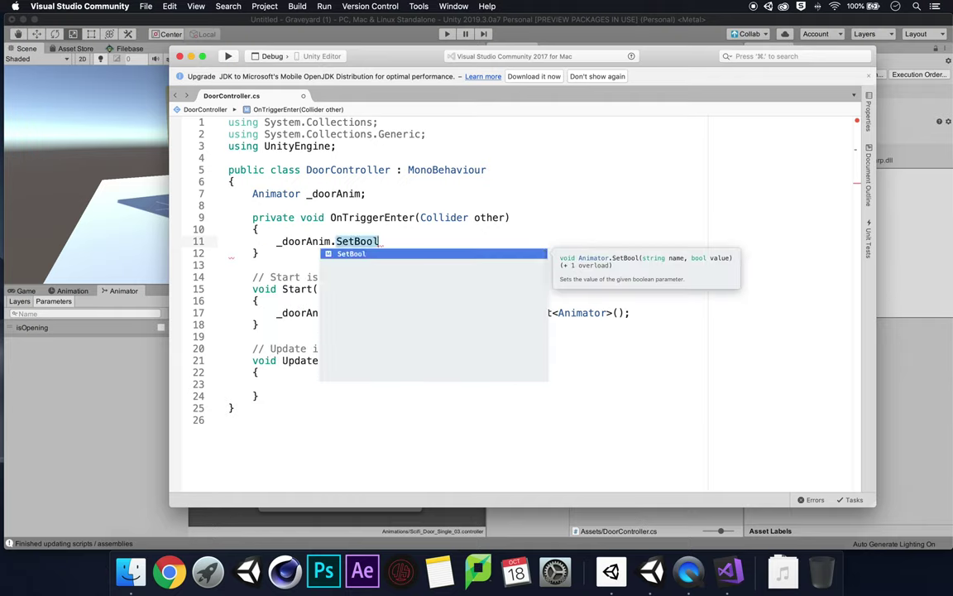
type("(\"")
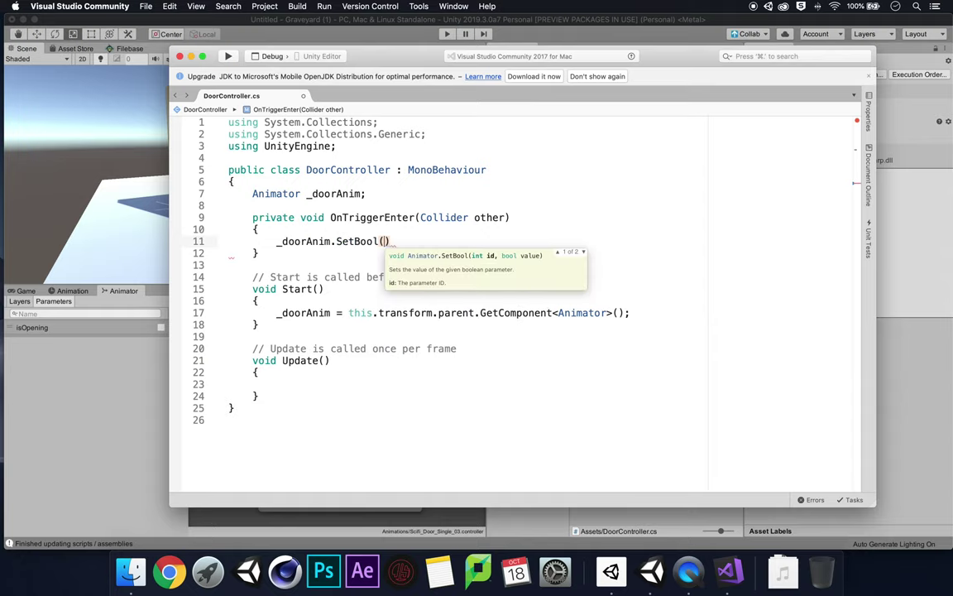
type("isOpening")
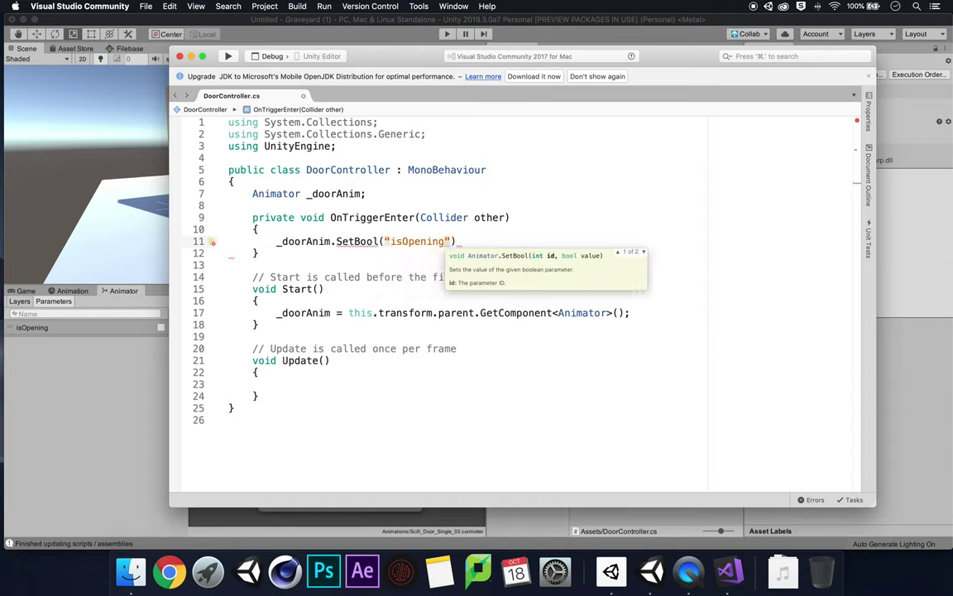
type("\", true")
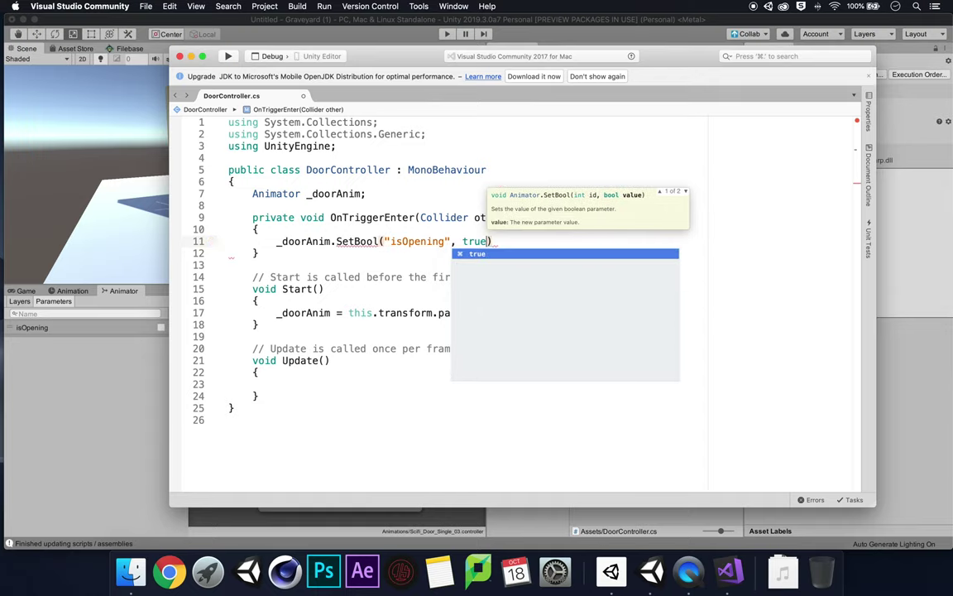
type(")")
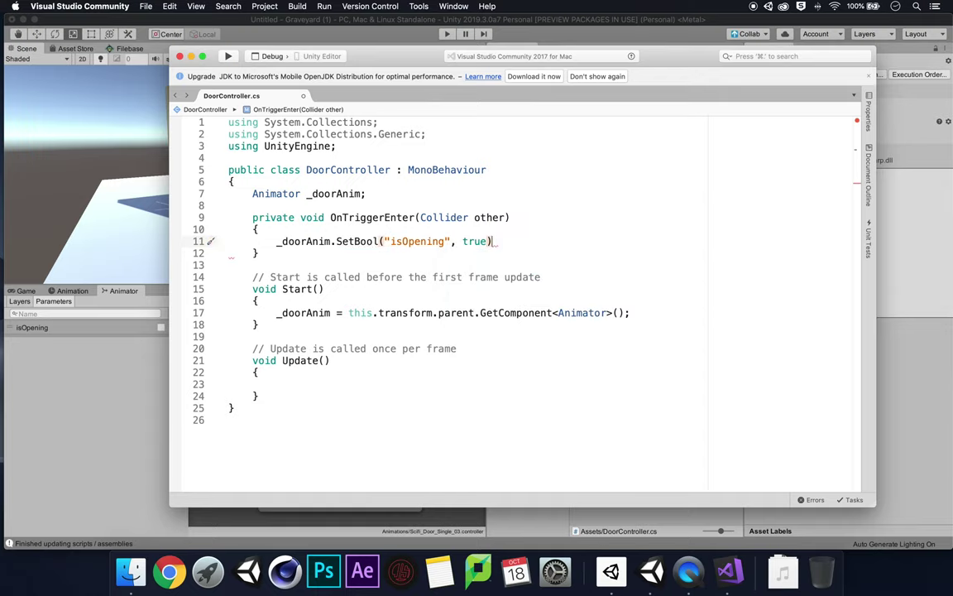
type(";")
mouse_move(453, 216)
left_click(502, 241)
Back in Unity, drag the DoorController script onto the DoorTrigger object's Inspector
left_click(93, 393)
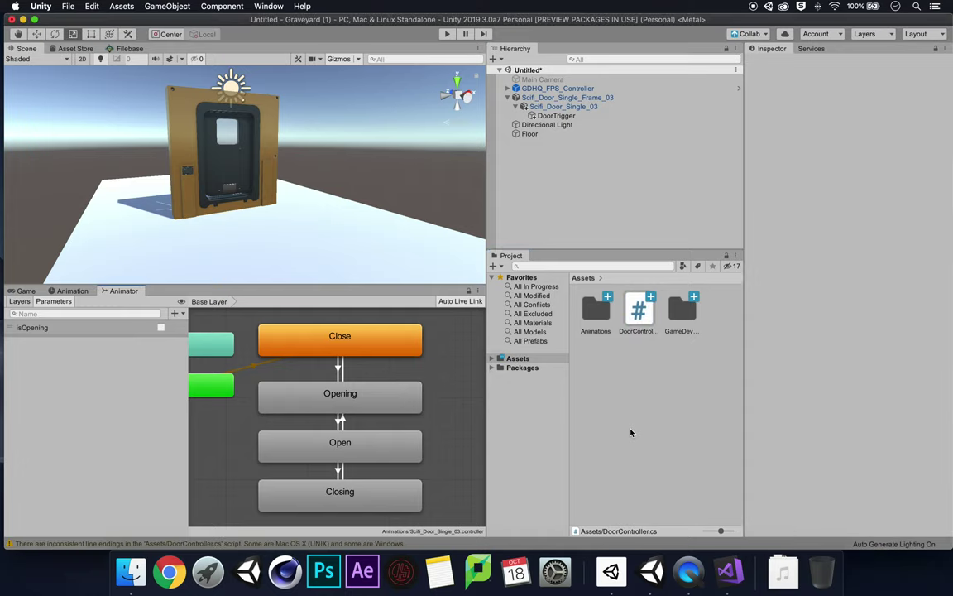
left_click(559, 116)
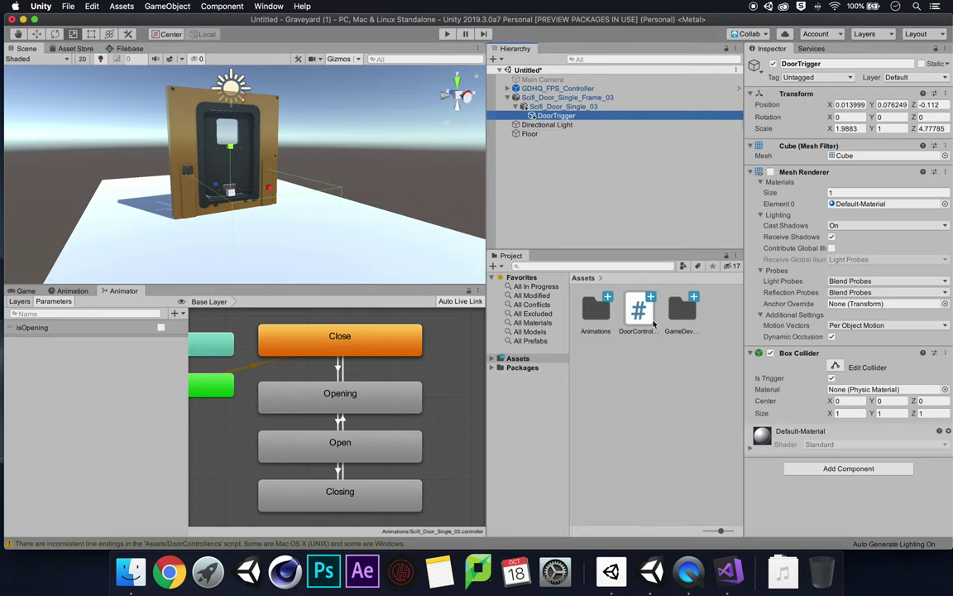
left_click_drag(653, 325, 823, 344)
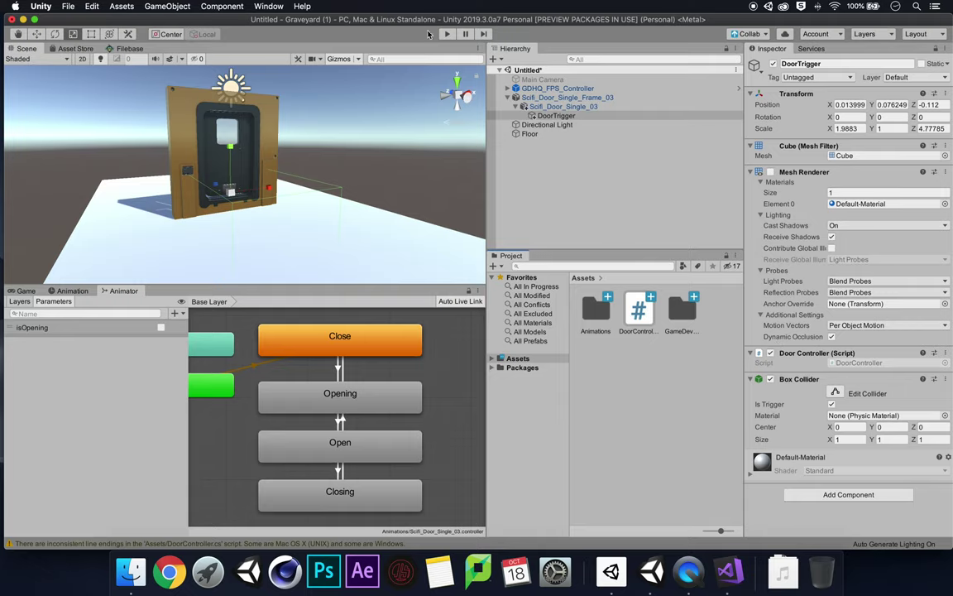
Play the scene in Game view and walk the player to the door and back
left_click(26, 290)
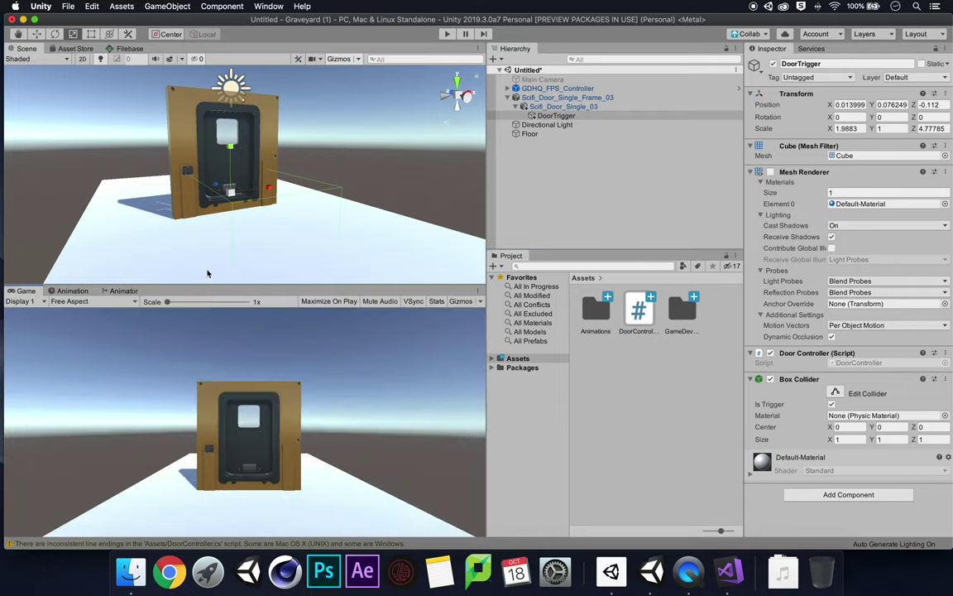
left_click(447, 34)
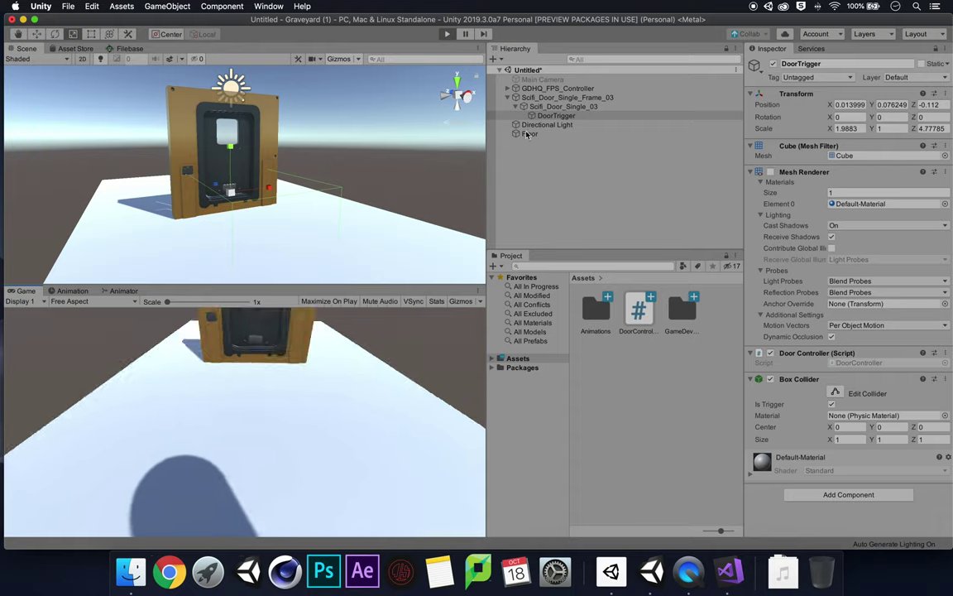
key("w")
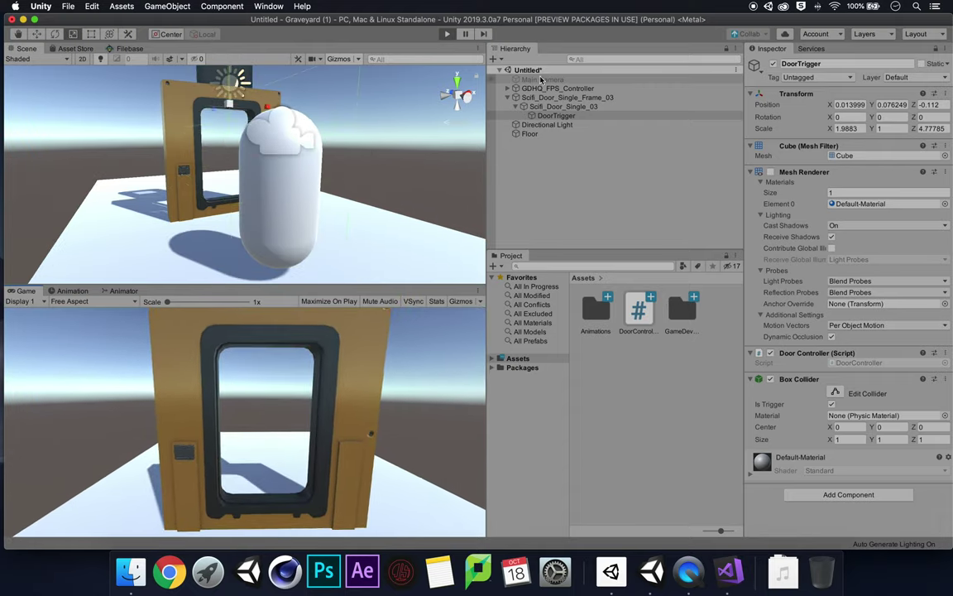
key("w")
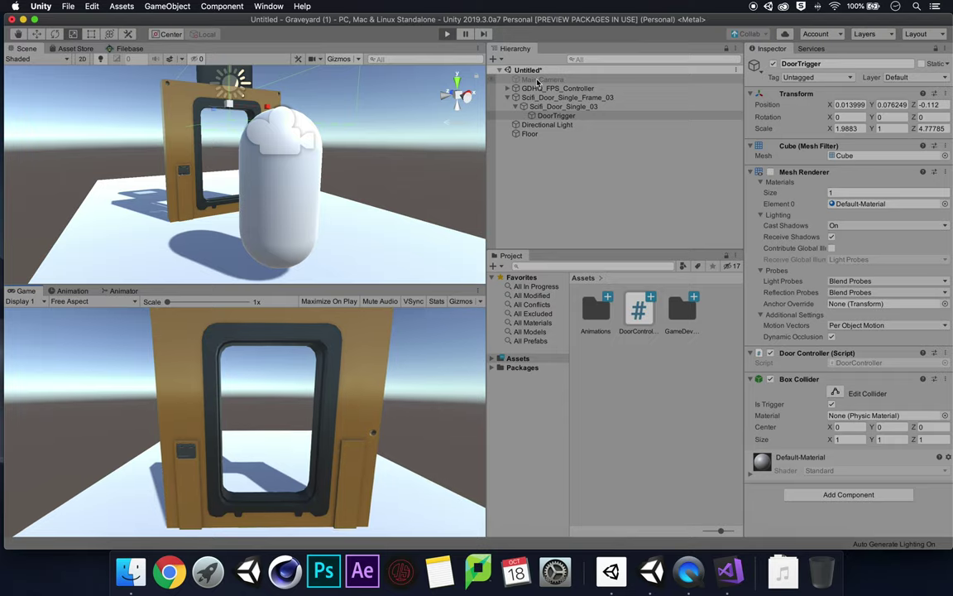
key("w")
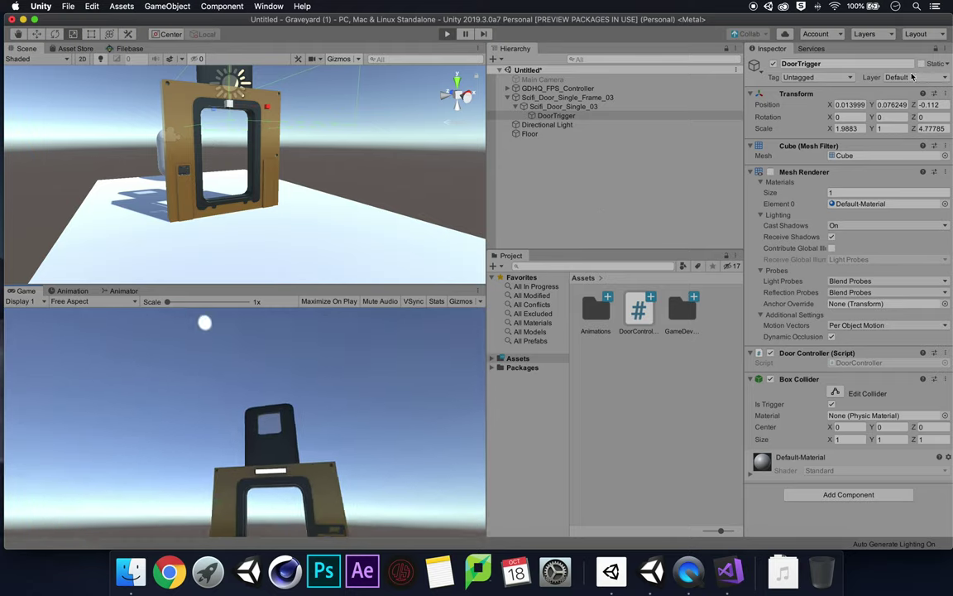
key("s")
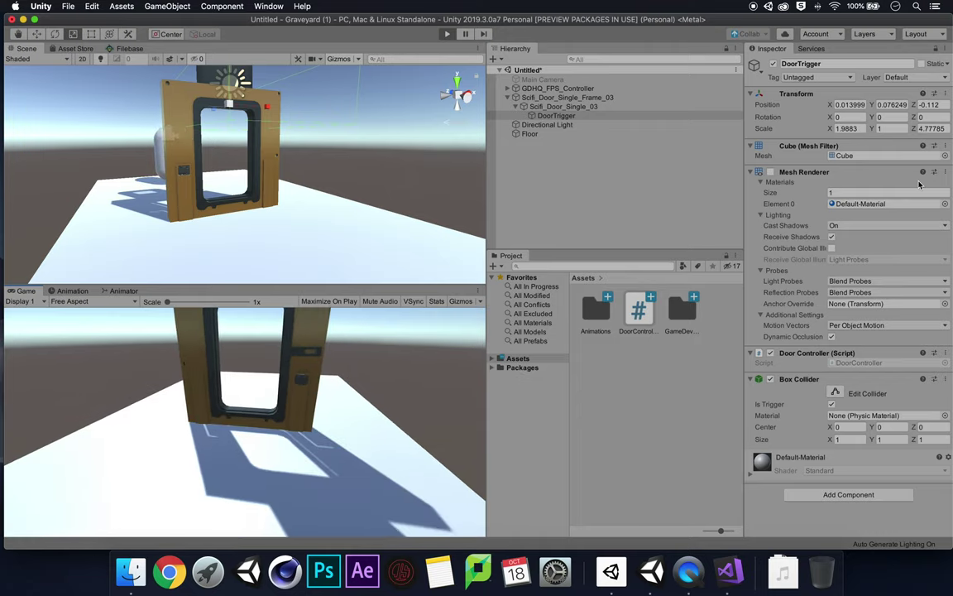
key("s")
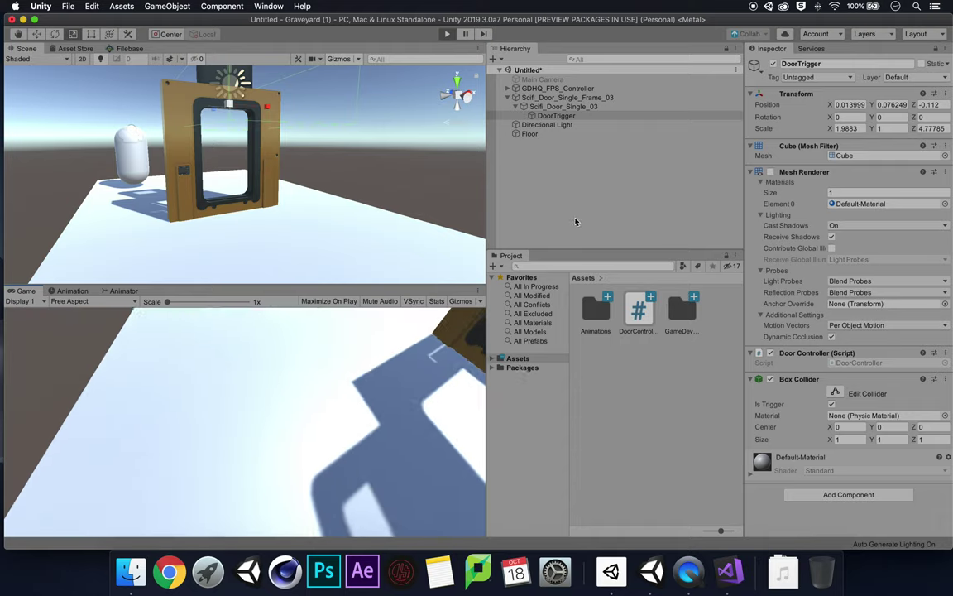
left_click(448, 35)
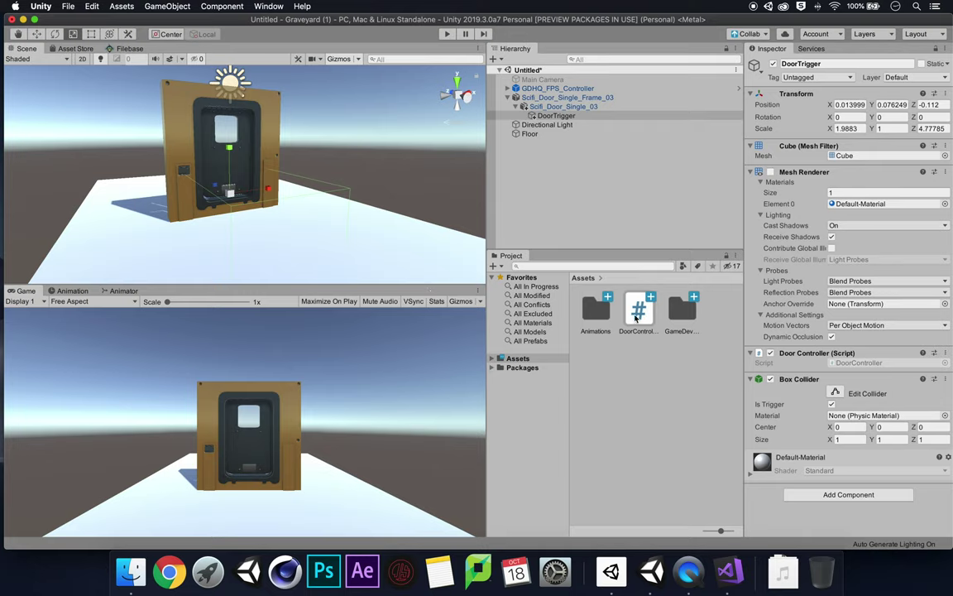
Add OnTriggerExit after OnTriggerEnter with '_doorAnim.SetBool("isOpening", false);'
left_click(728, 571)
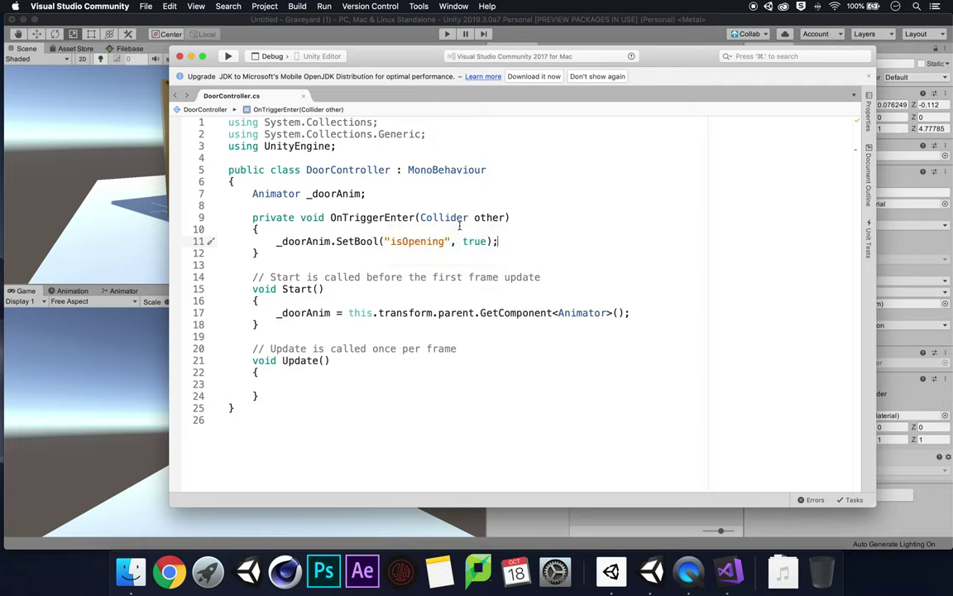
left_click(298, 255)
key("Return")
key("Return")
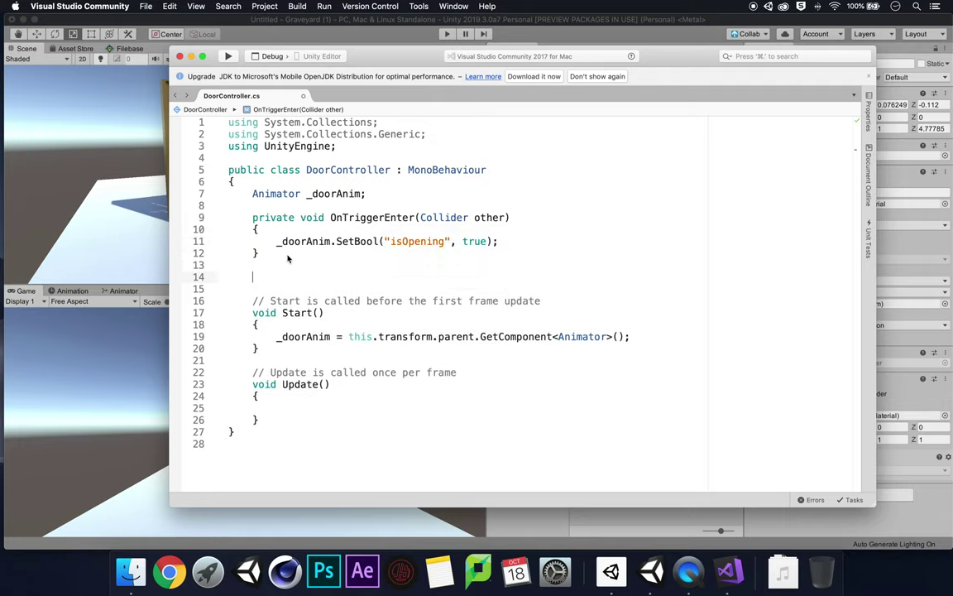
type("private vo")
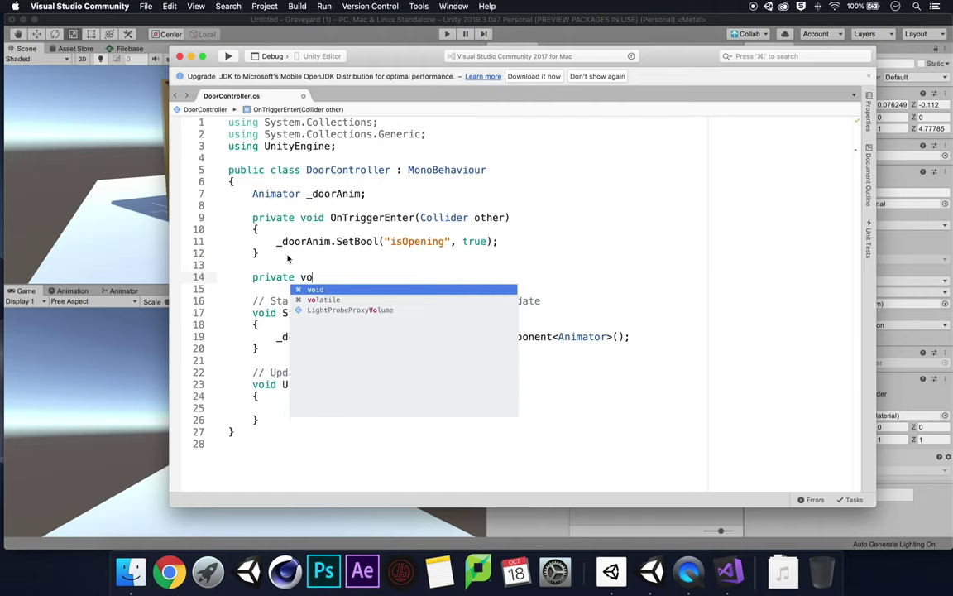
type("id Ontrigg")
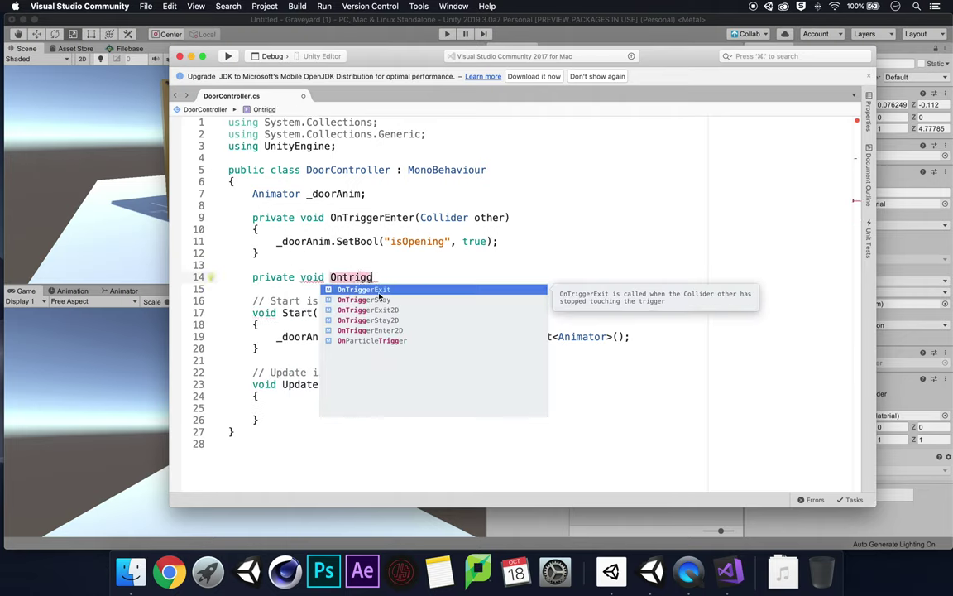
key("Return")
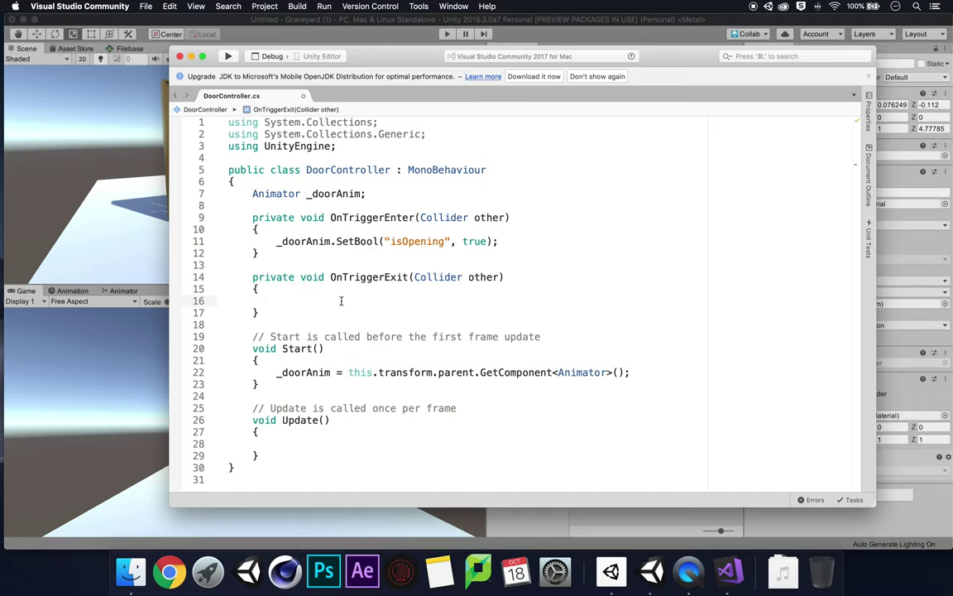
type("_doorAnim")
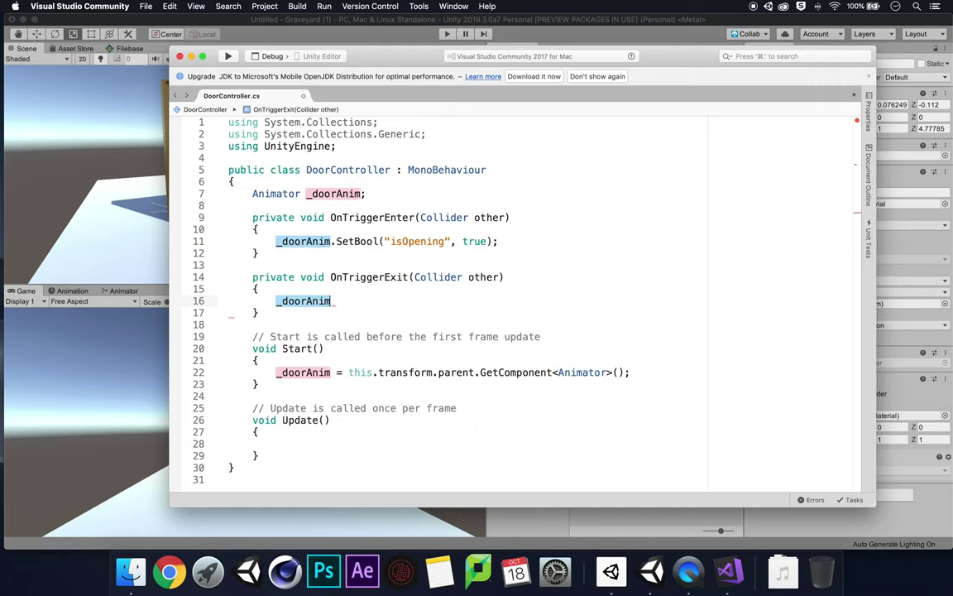
type(".SetBool")
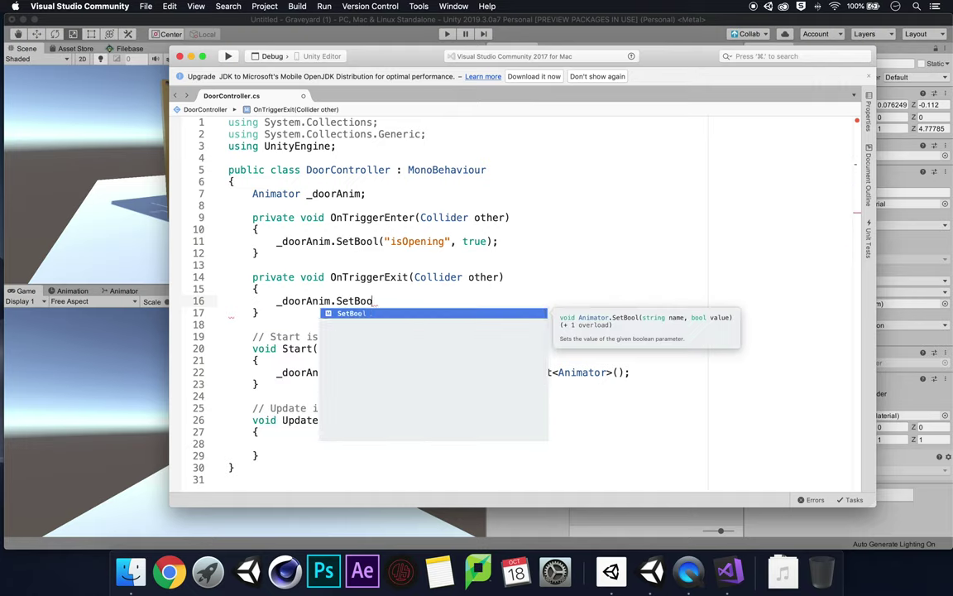
type("(\"is")
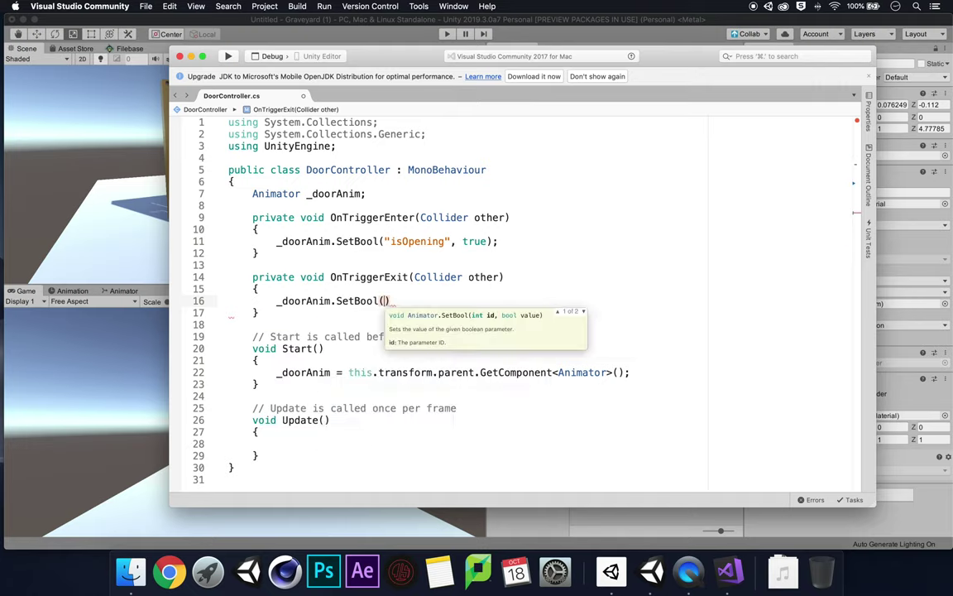
type("Open")
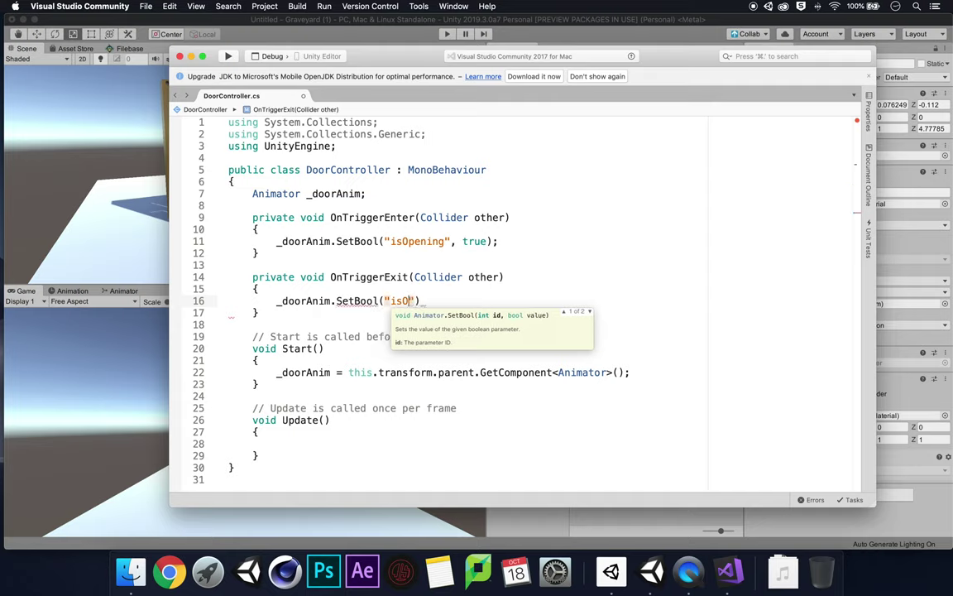
type("ing")
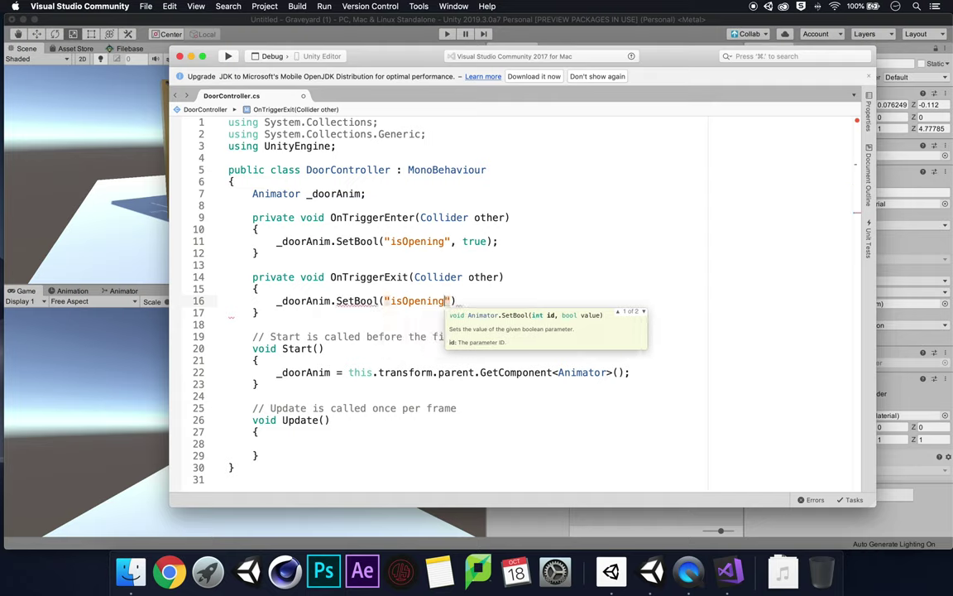
type("\"")
type(", false")
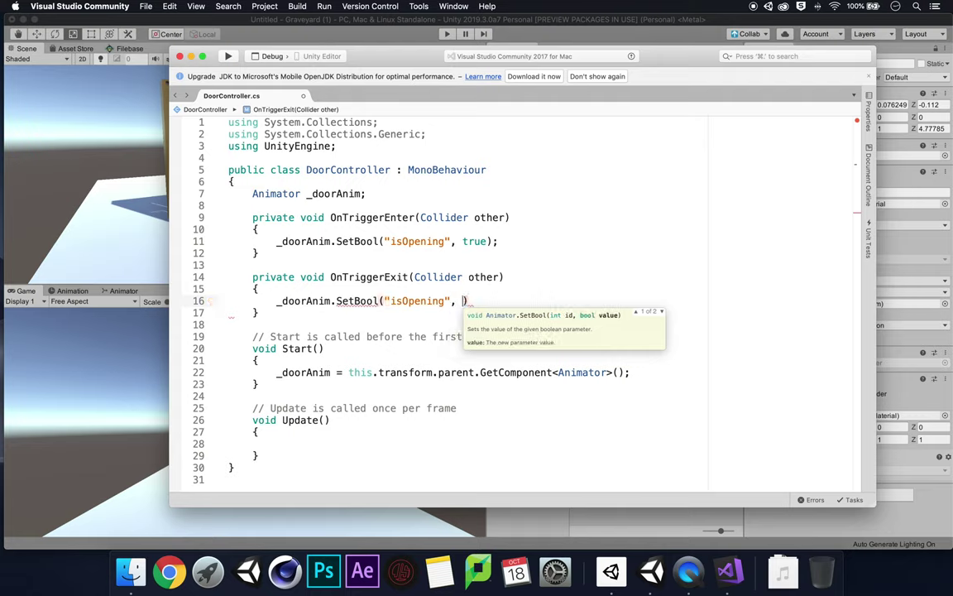
type(");")
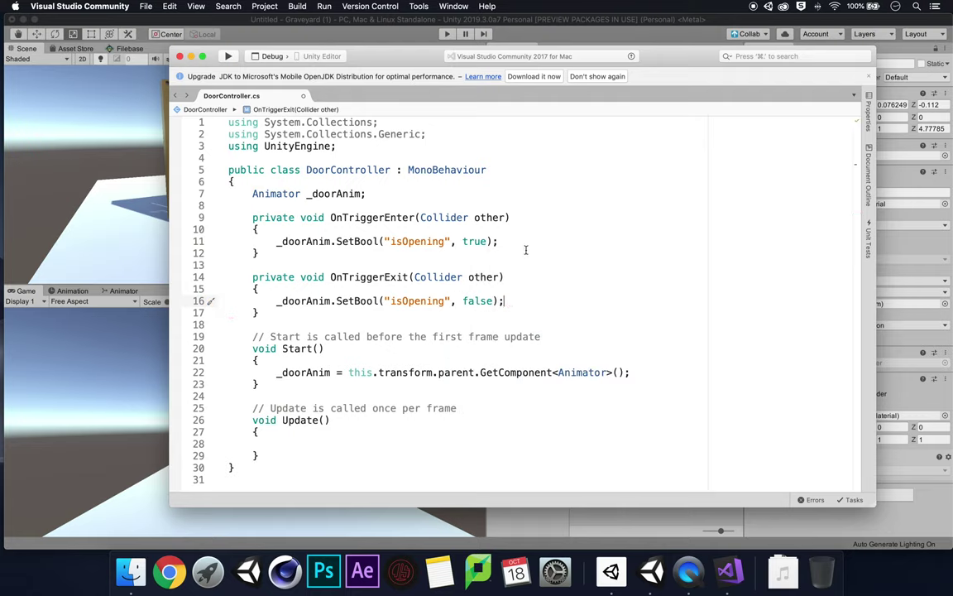
Play-test in Unity, walking toward the door to check it opens and closes
left_click(535, 529)
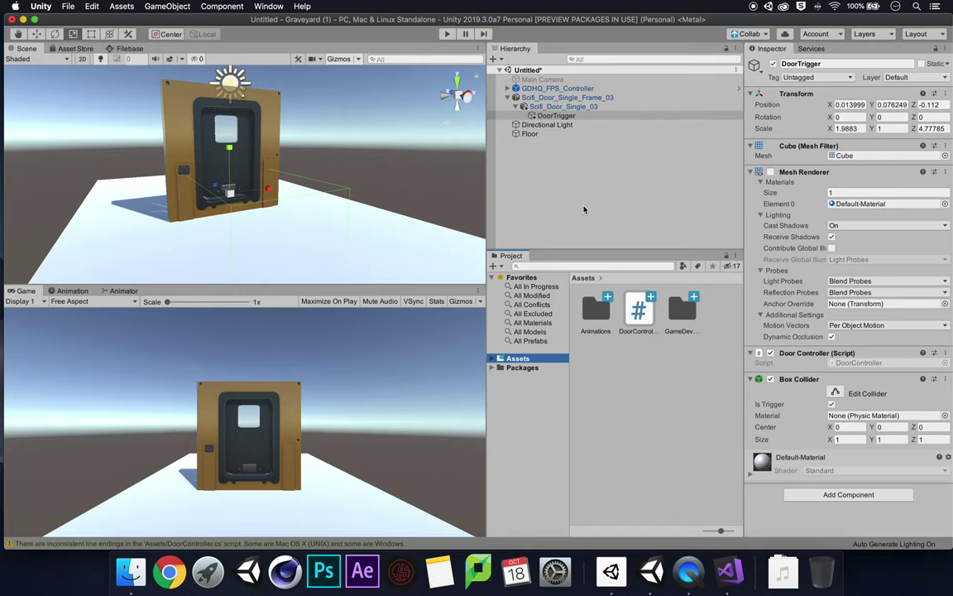
left_click(447, 34)
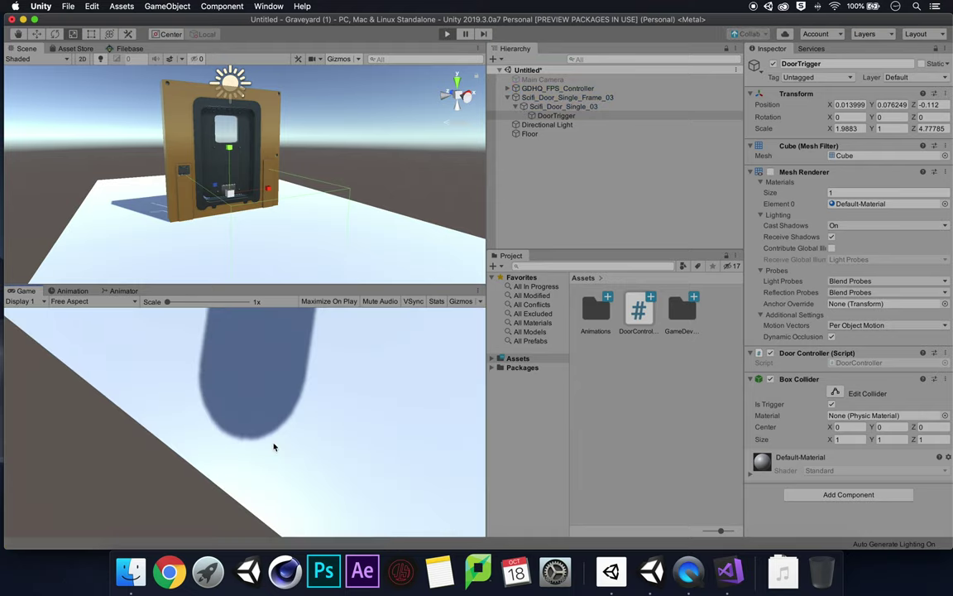
scroll(416, 206, "up", 2)
key("w")
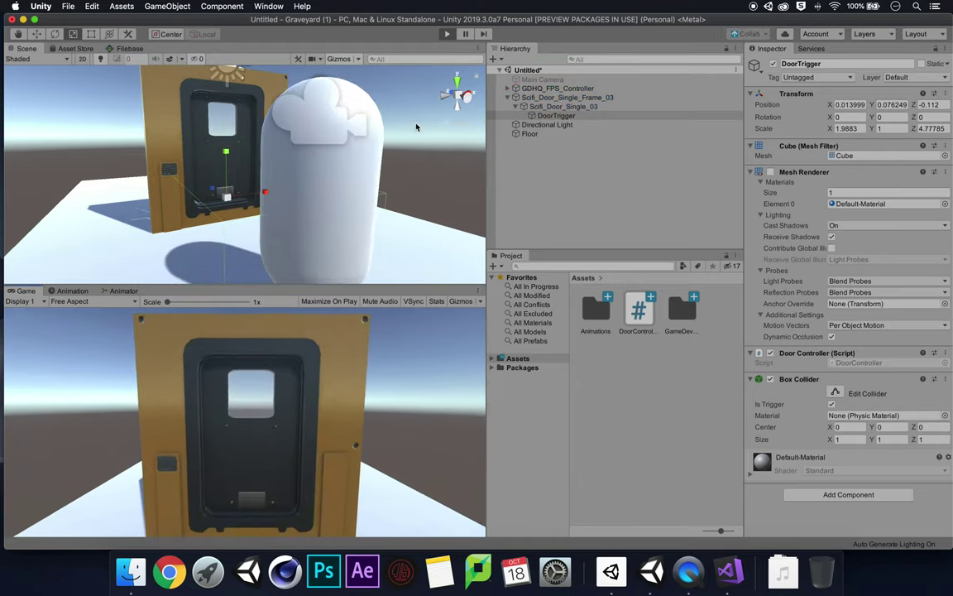
key("w")
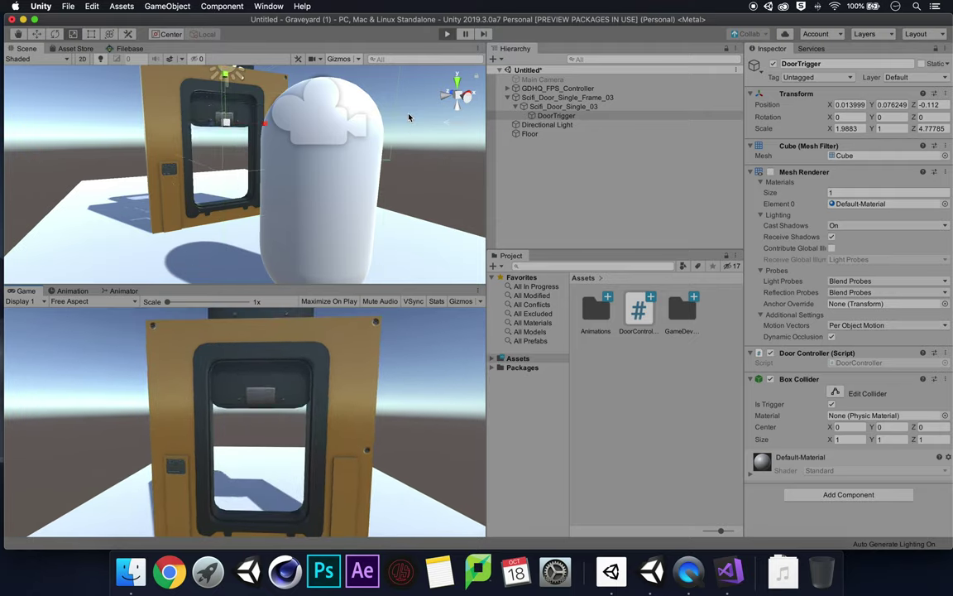
key("w")
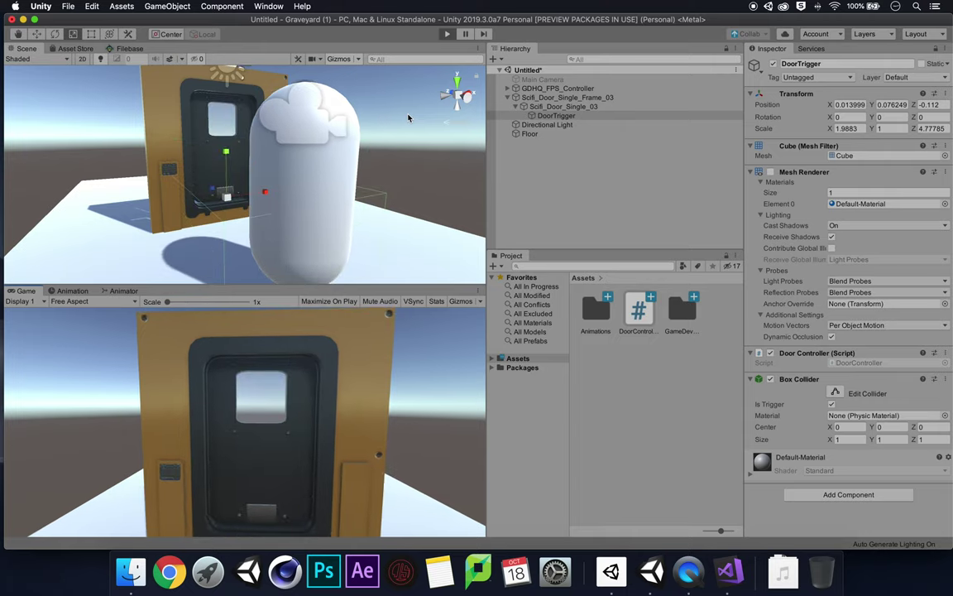
key("w")
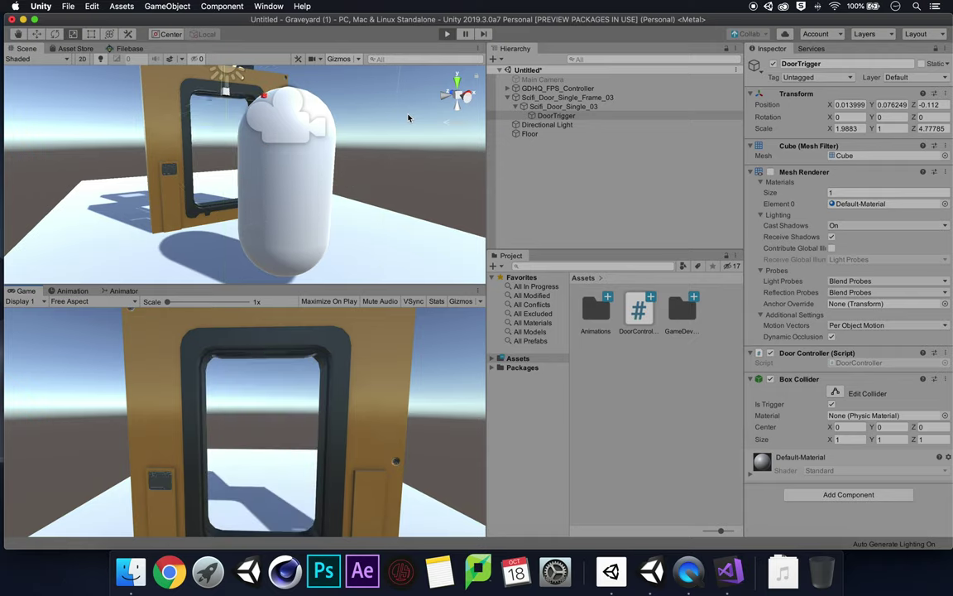
left_click(447, 35)
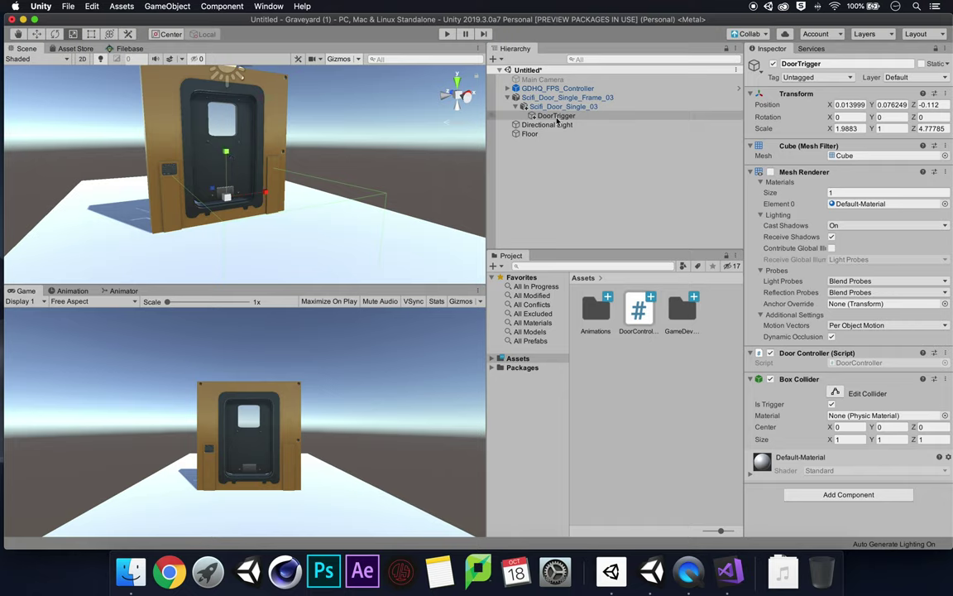
Scale the DoorTrigger box to about 6.67 on Y and shrink its depth to about 3.88 on Z
left_click(590, 120)
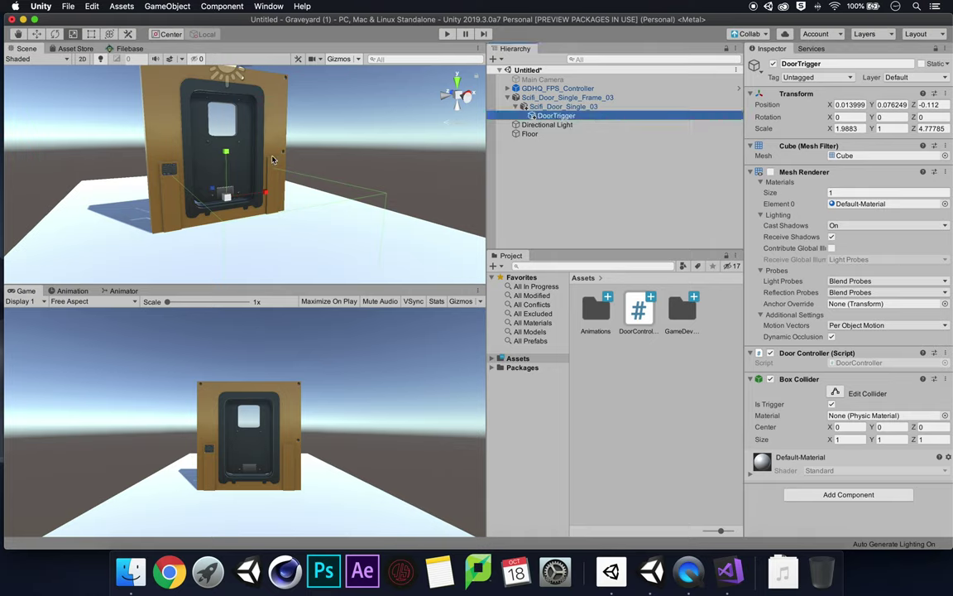
left_click_drag(226, 152, 227, 98)
left_click_drag(233, 146, 292, 196, "alt")
scroll(268, 220, "down", 3)
scroll(268, 220, "down", 2)
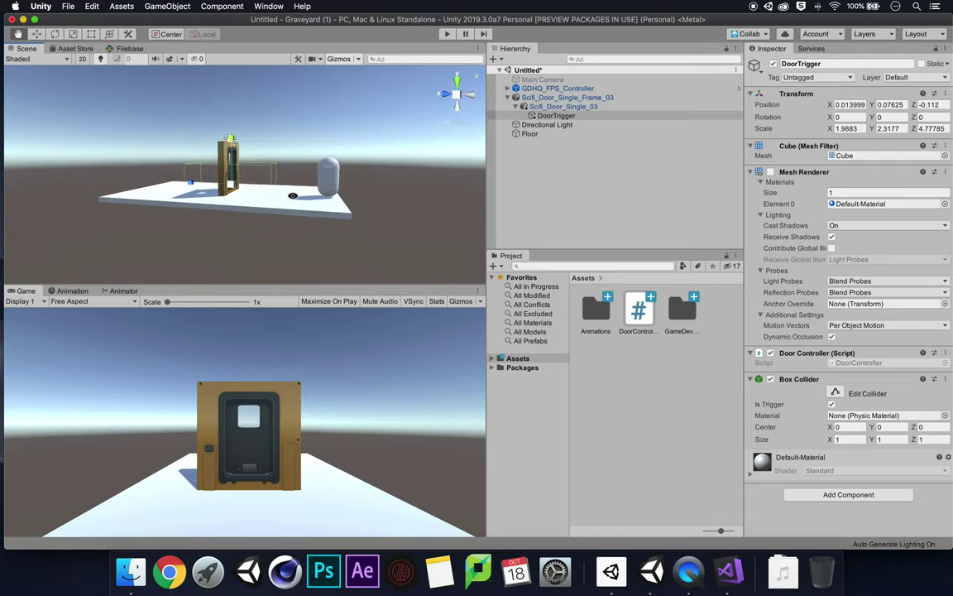
key("r")
left_click_drag(233, 143, 208, 101)
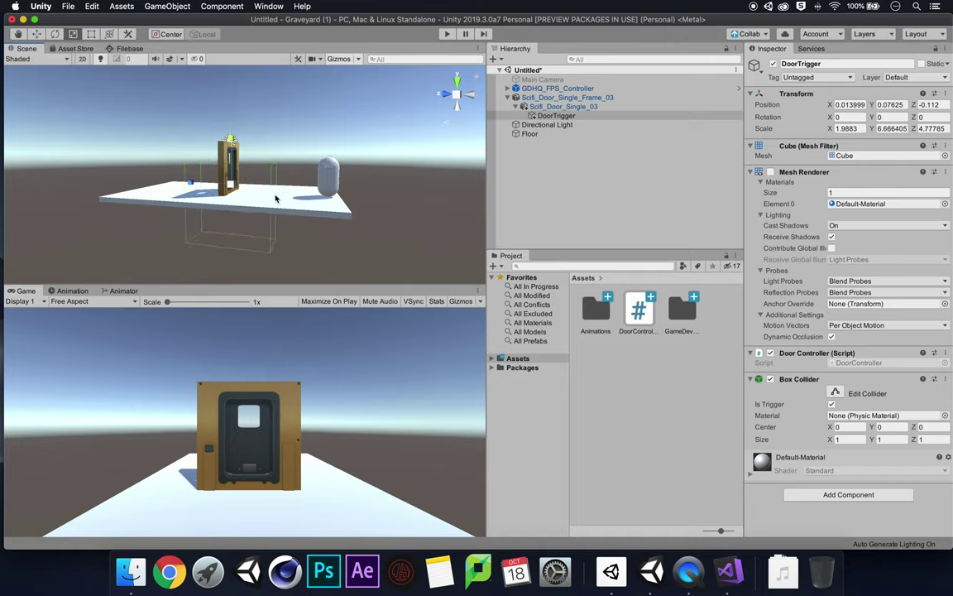
mouse_move(190, 179)
left_mouse_down()
mouse_move(206, 187)
mouse_move(193, 184)
left_mouse_up()
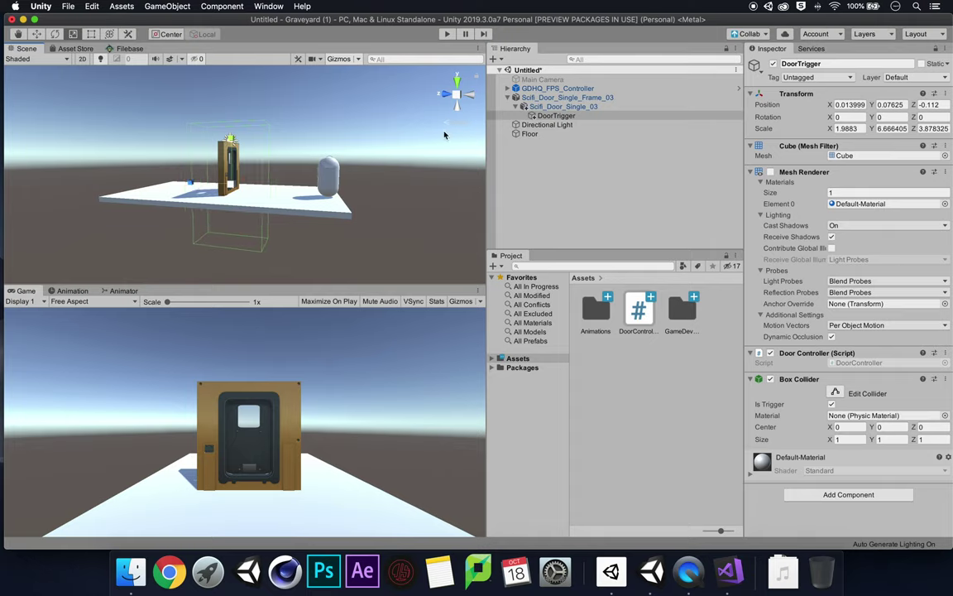
Play-test the scene, walking the player through the opened door to the far side
left_click(449, 34)
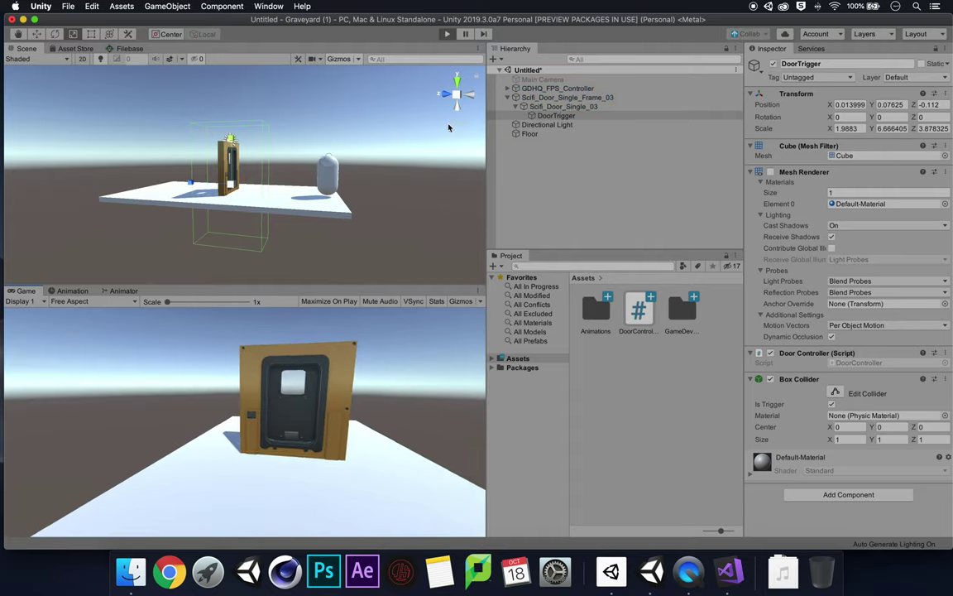
key("w")
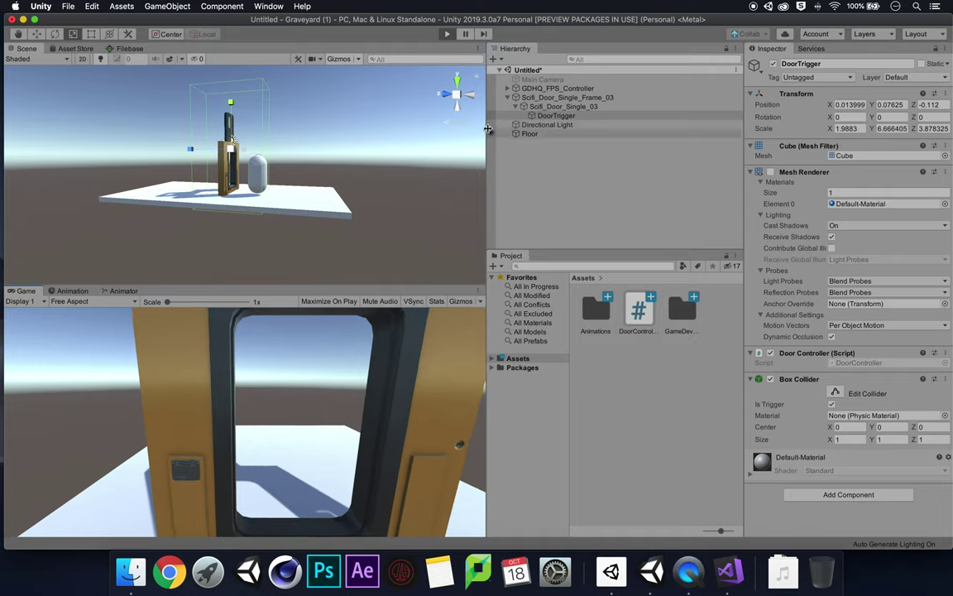
key("w")
key("w")
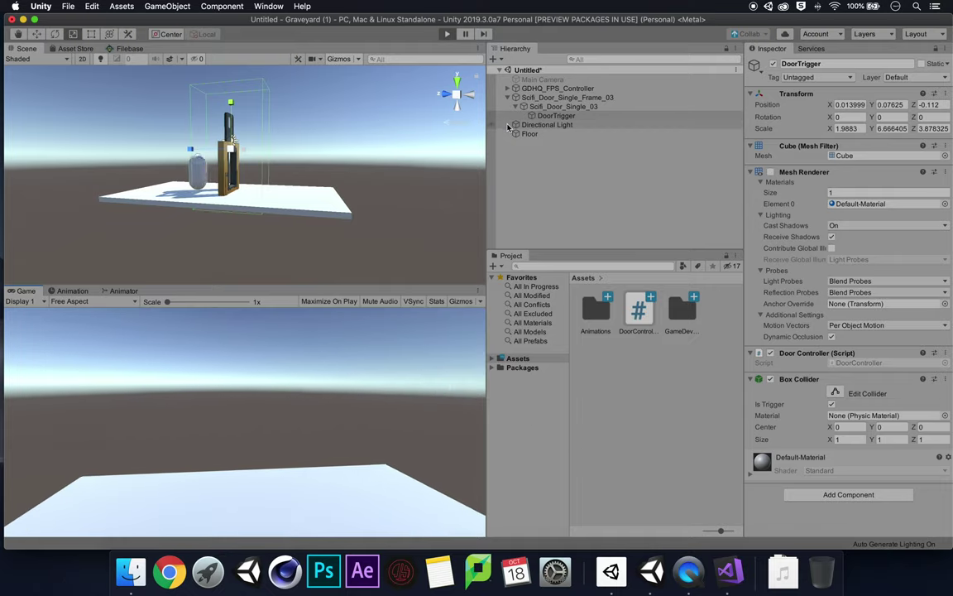